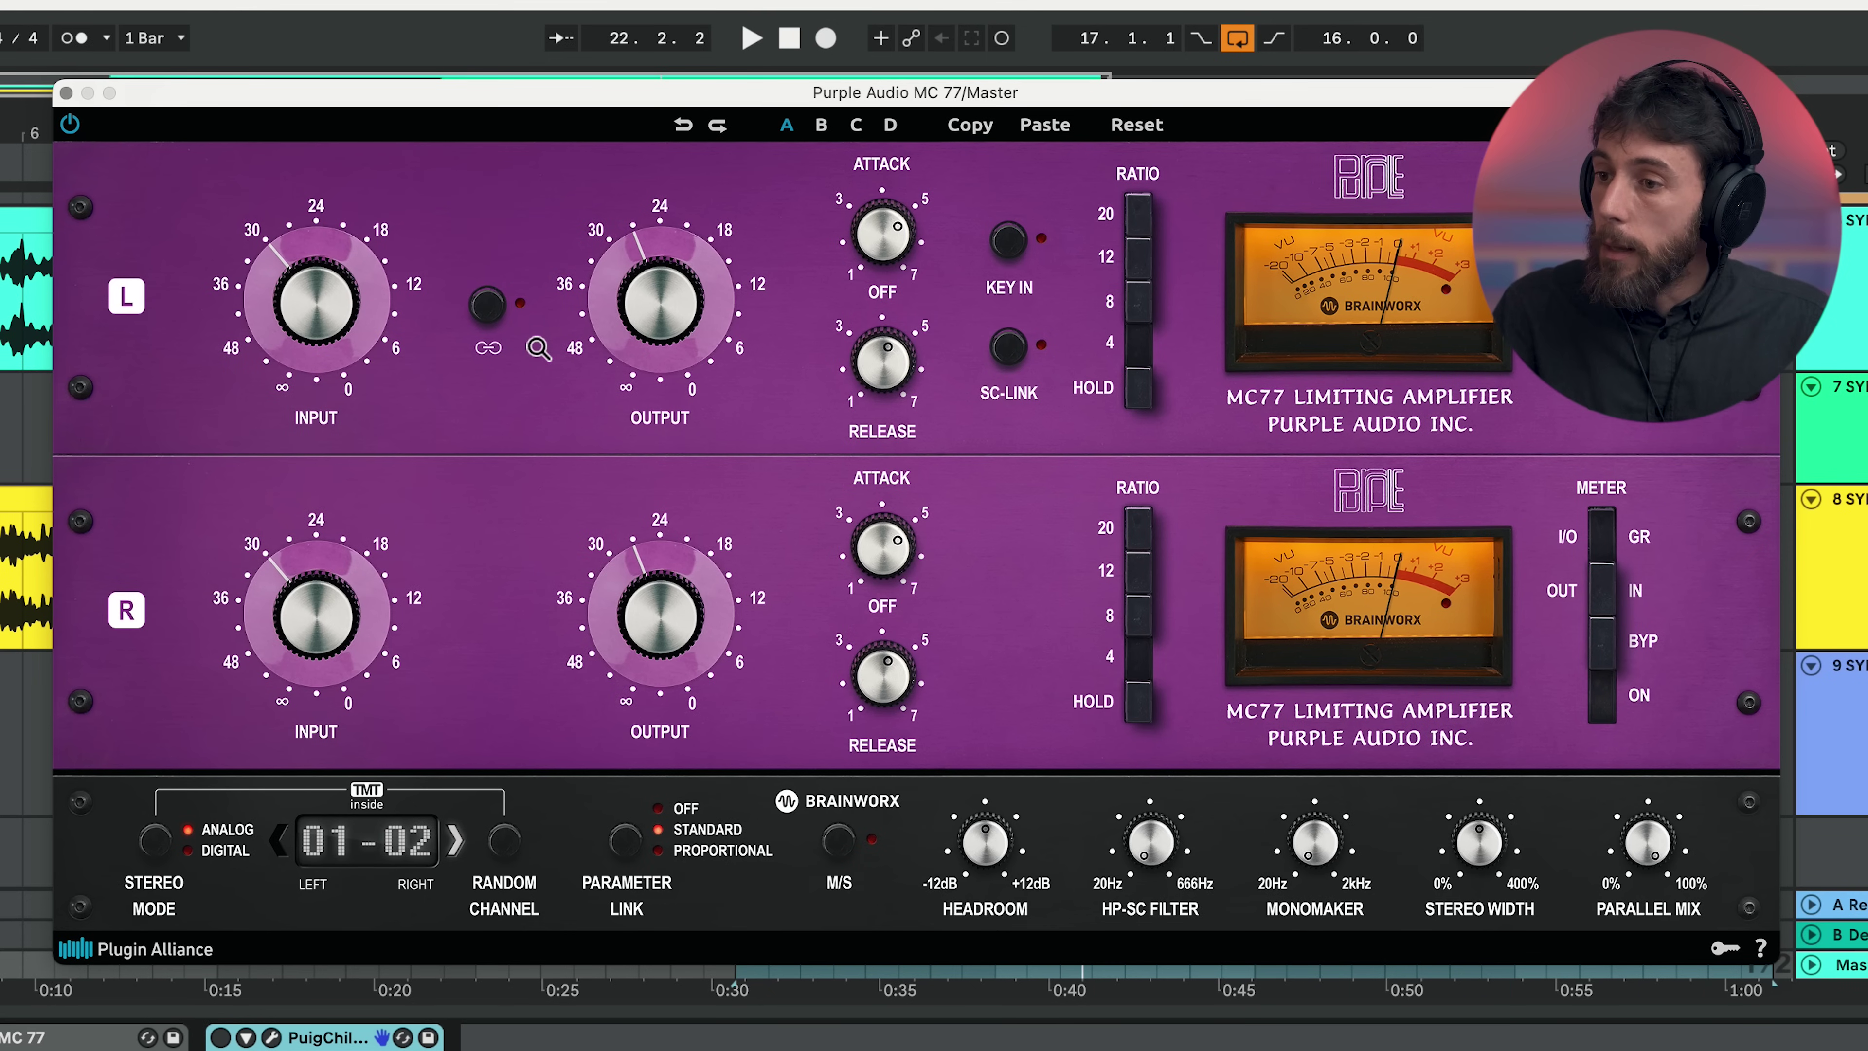
- Switch the MC 77 compressor to M/S mode and use Utility to sum the signal to mono
key(space)
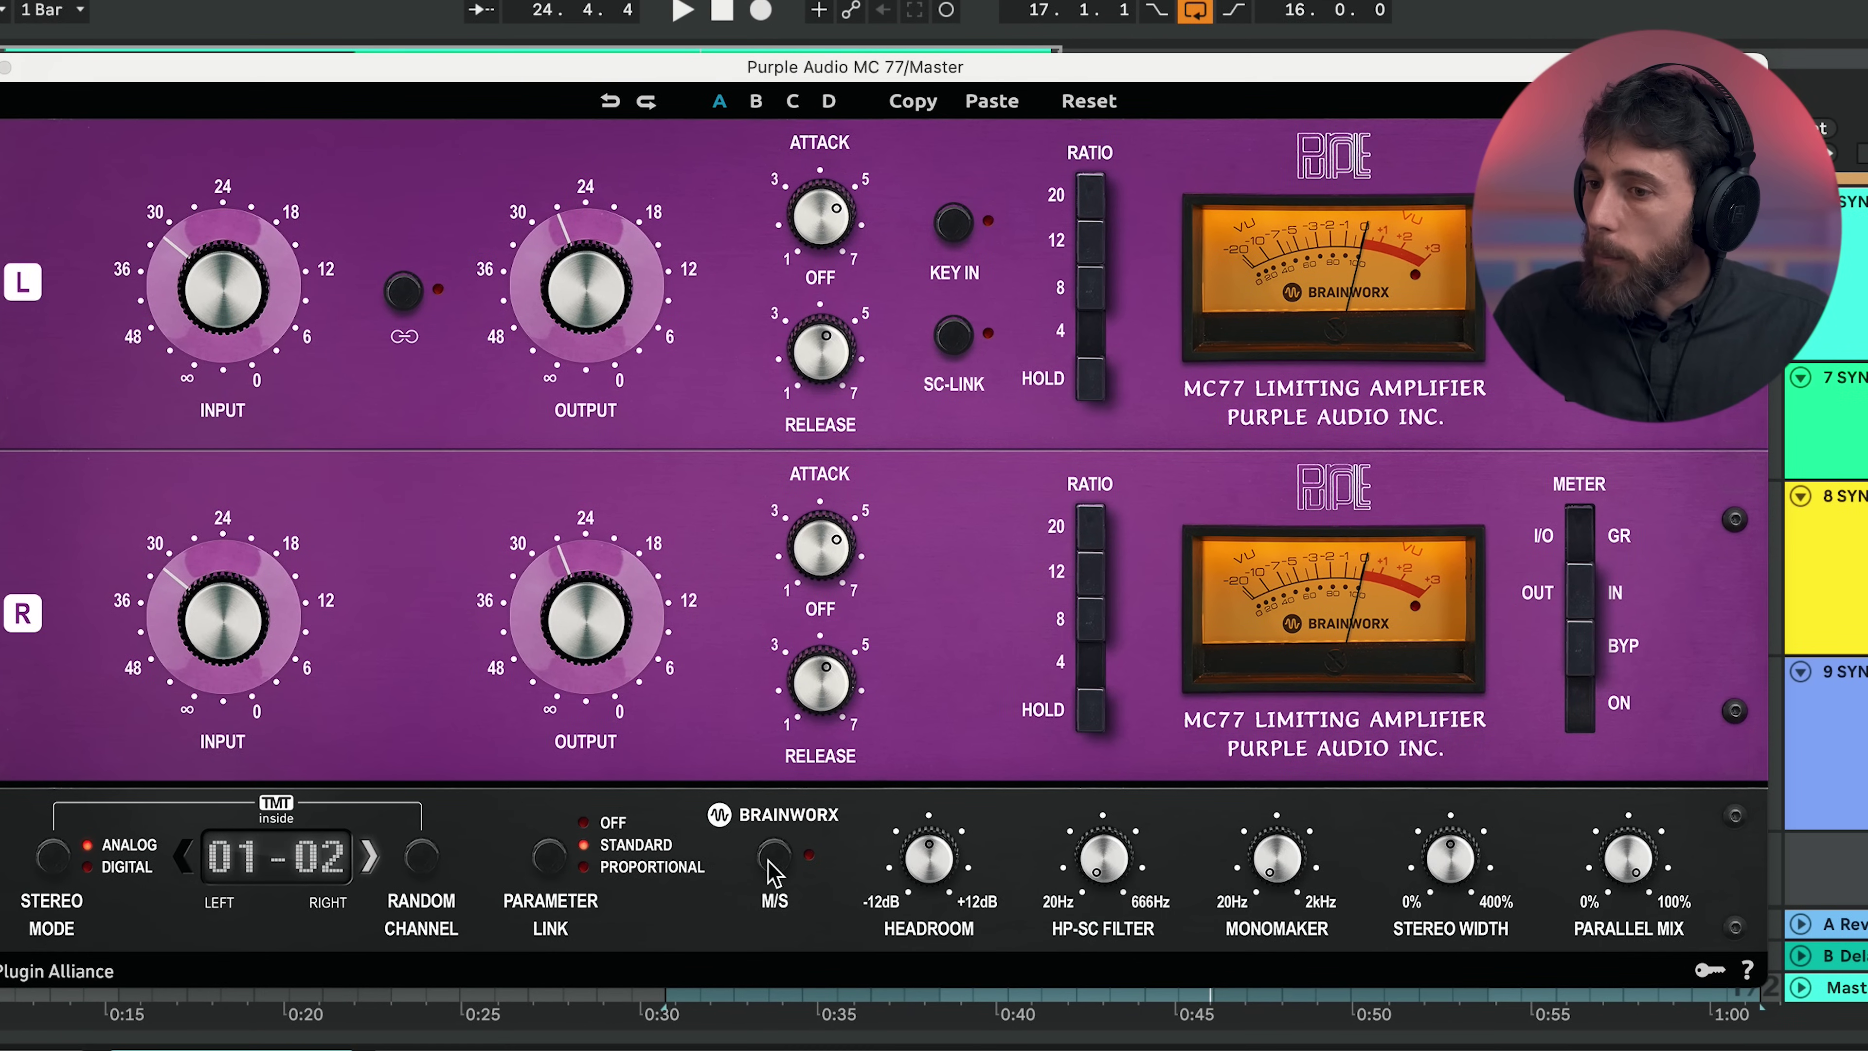
click(773, 861)
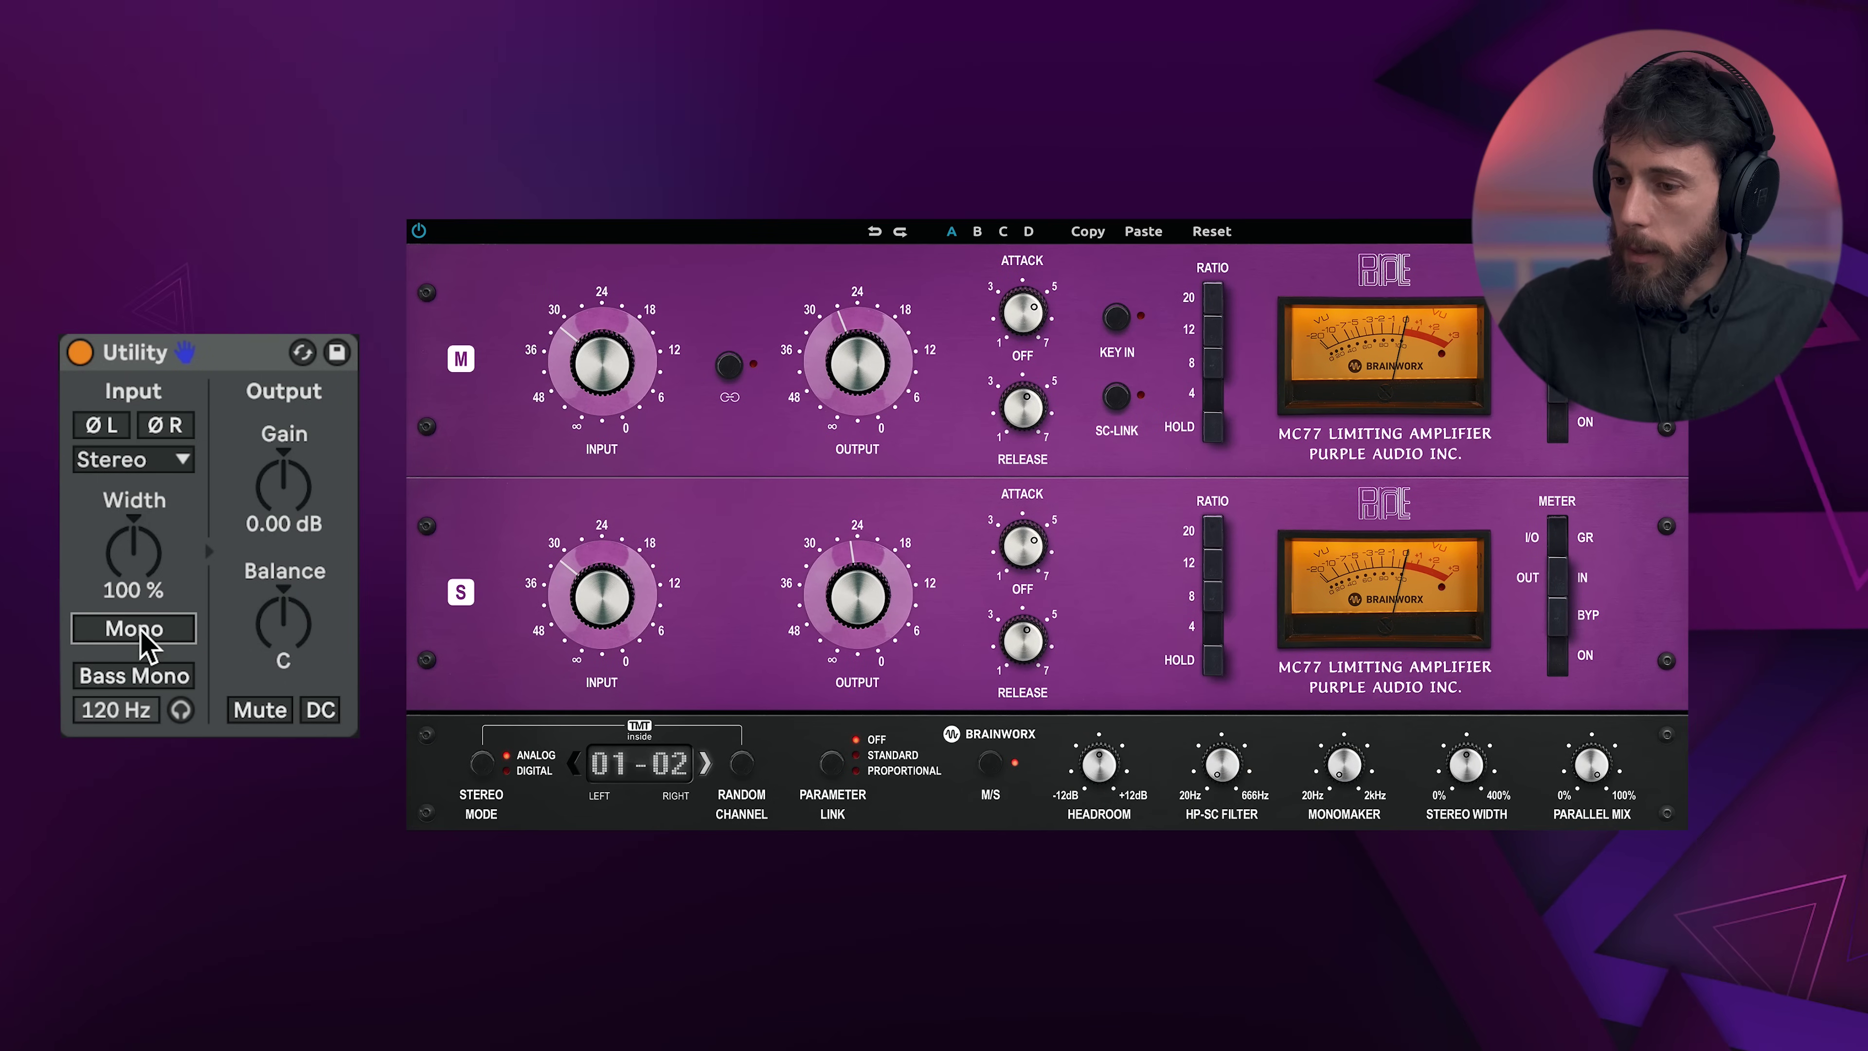
click(141, 630)
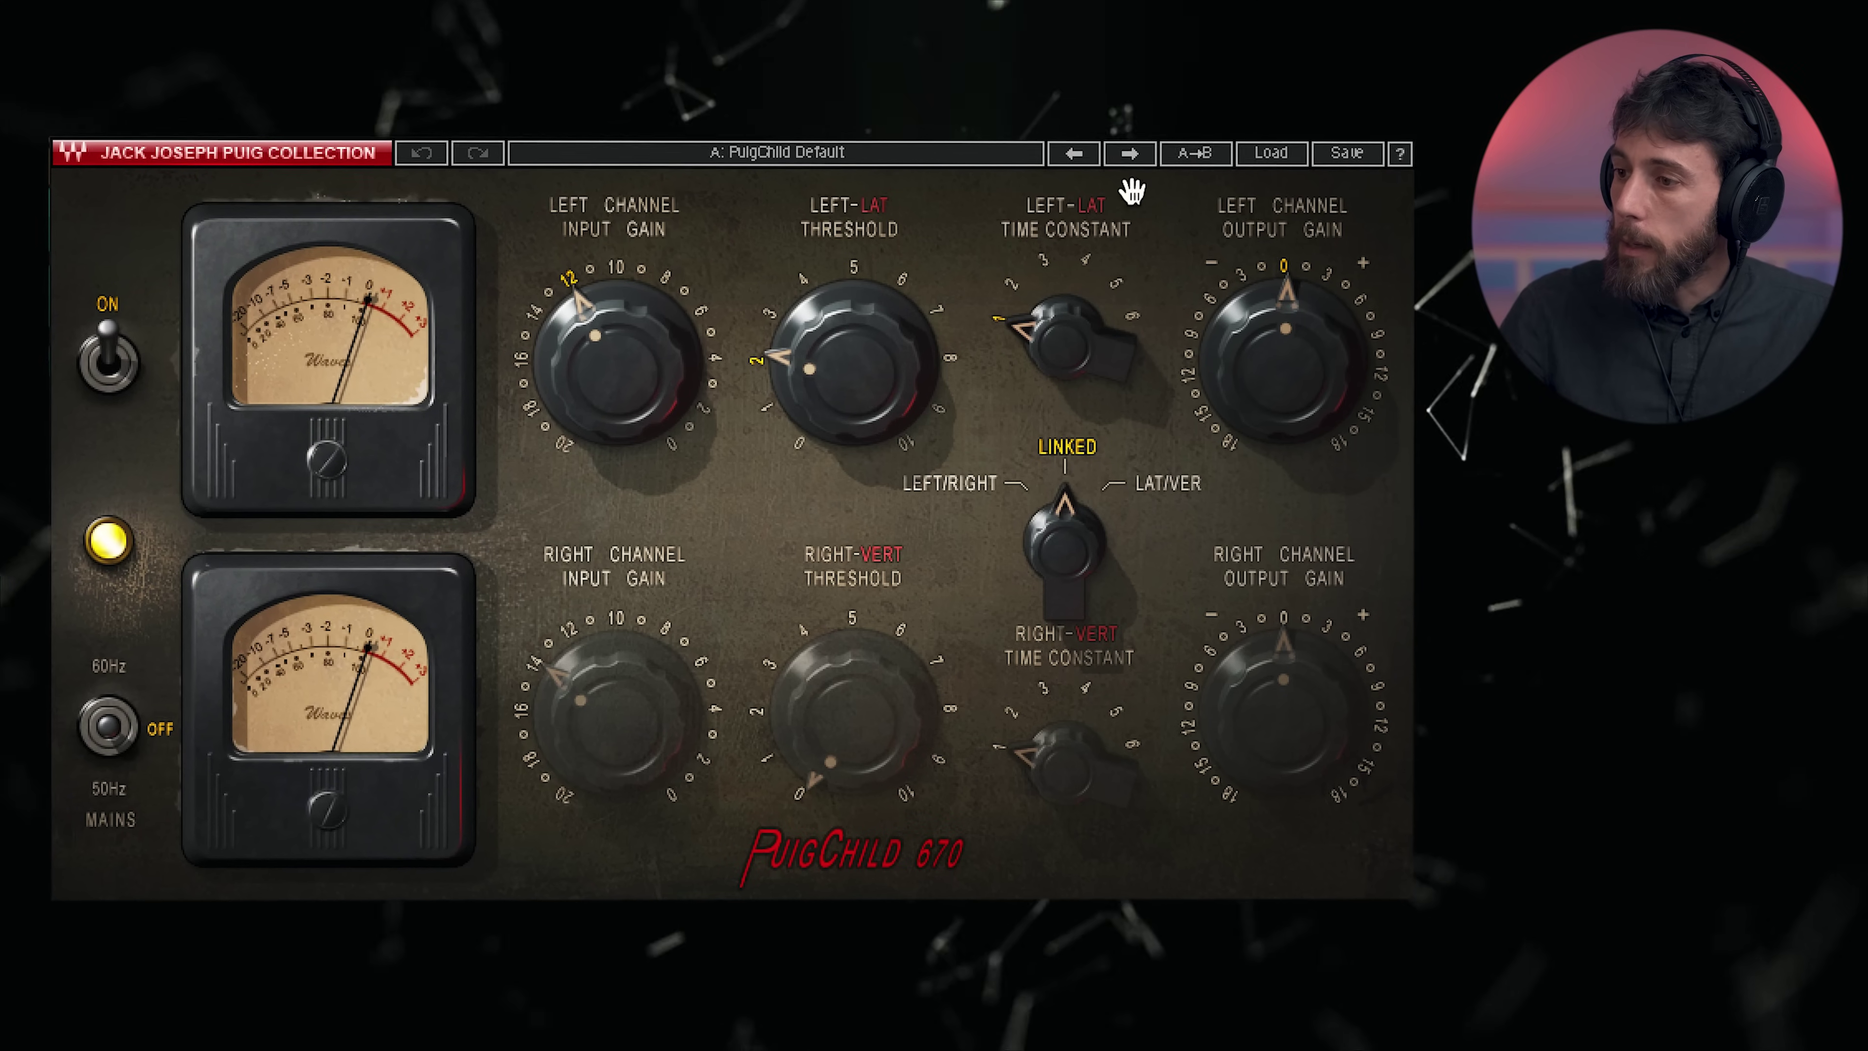
- Set the PuigChild 670's left-lat time constant to 3 and switch its channel mode to LAT/VER
mouse_move(1063, 345)
mouse_down()
mouse_move(1063, 320)
mouse_move(1067, 368)
mouse_move(1064, 346)
mouse_up()
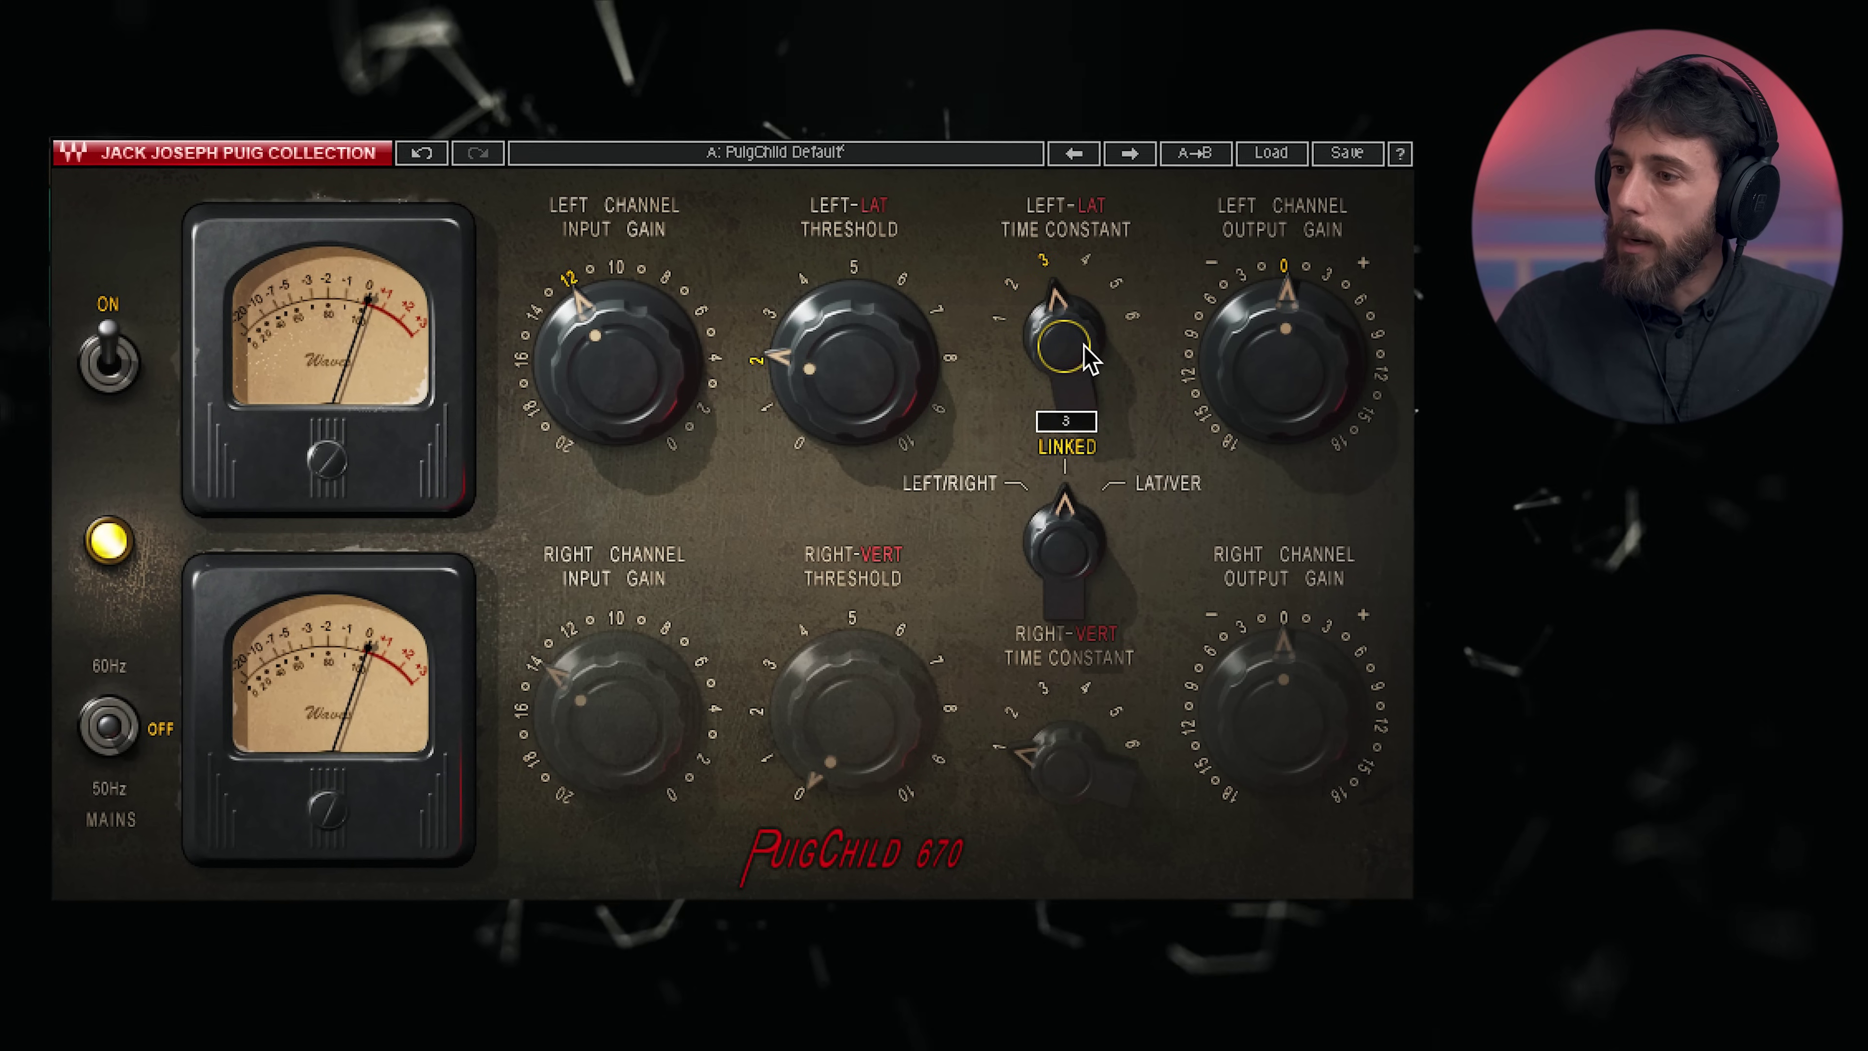
drag(831, 387, 831, 395)
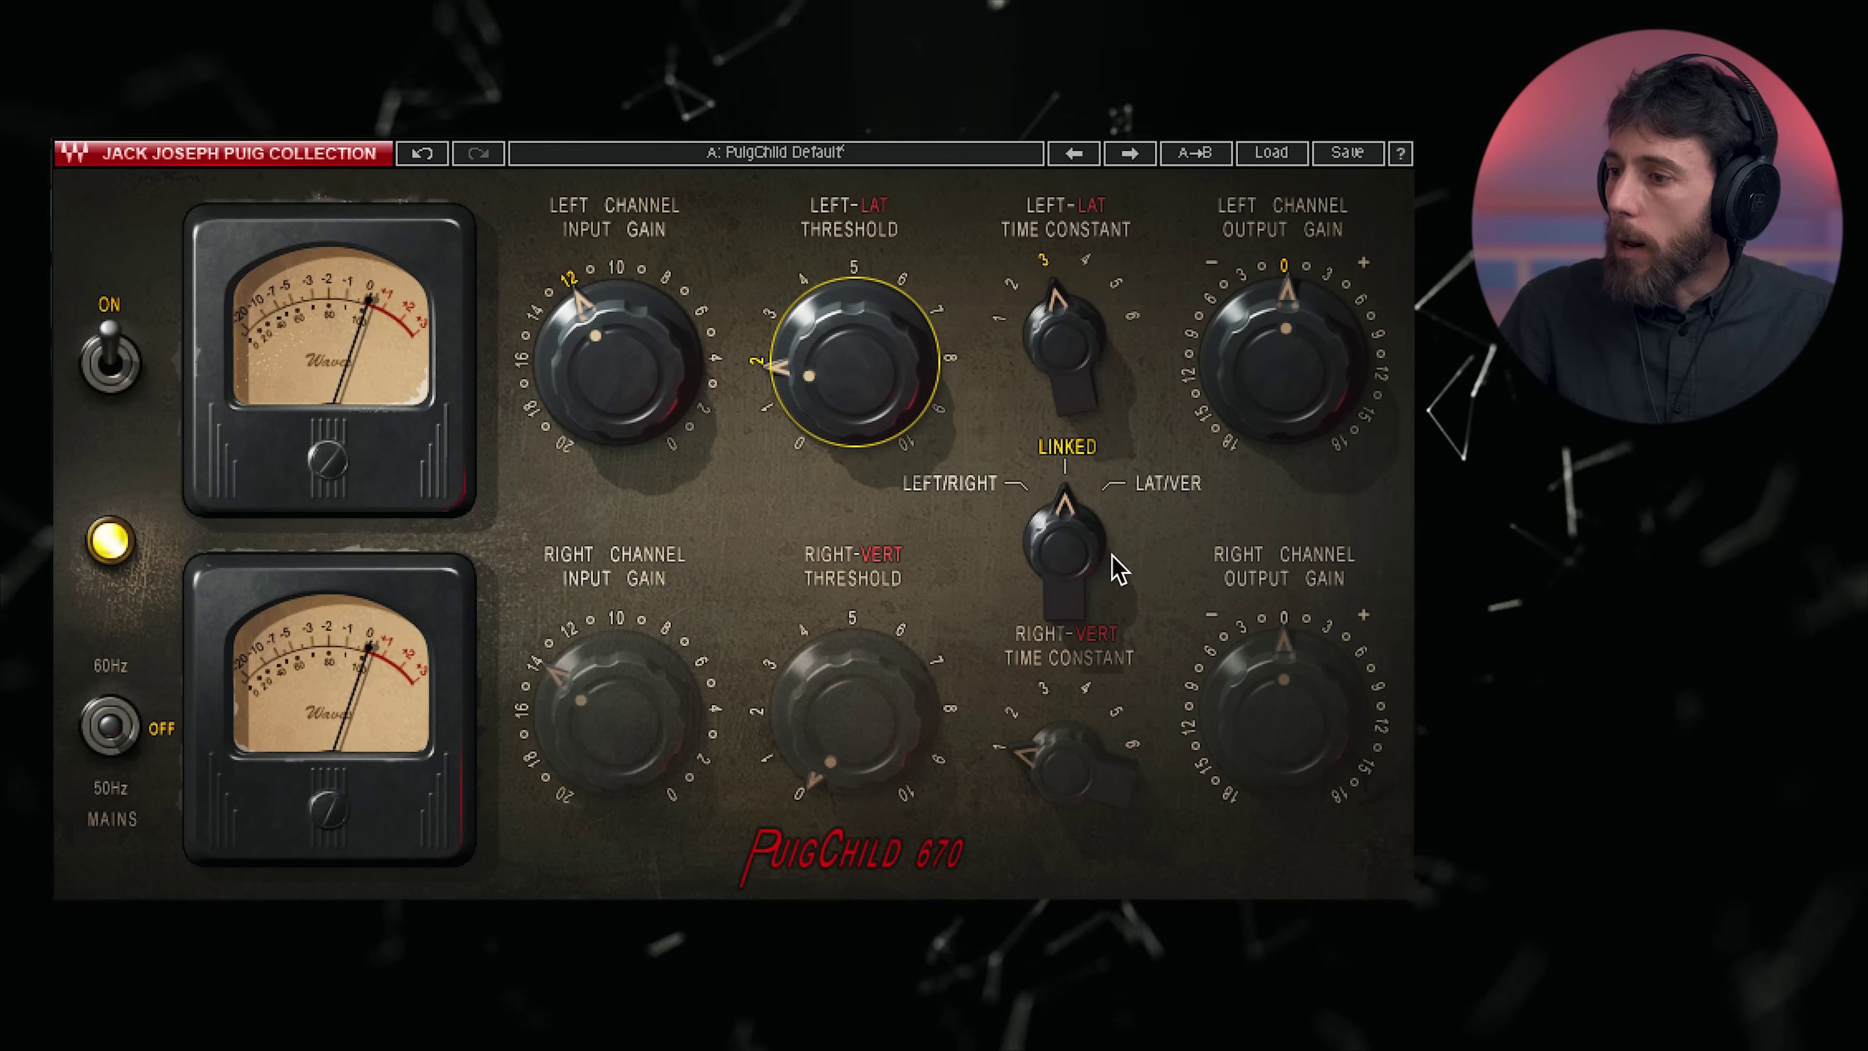
click(1072, 565)
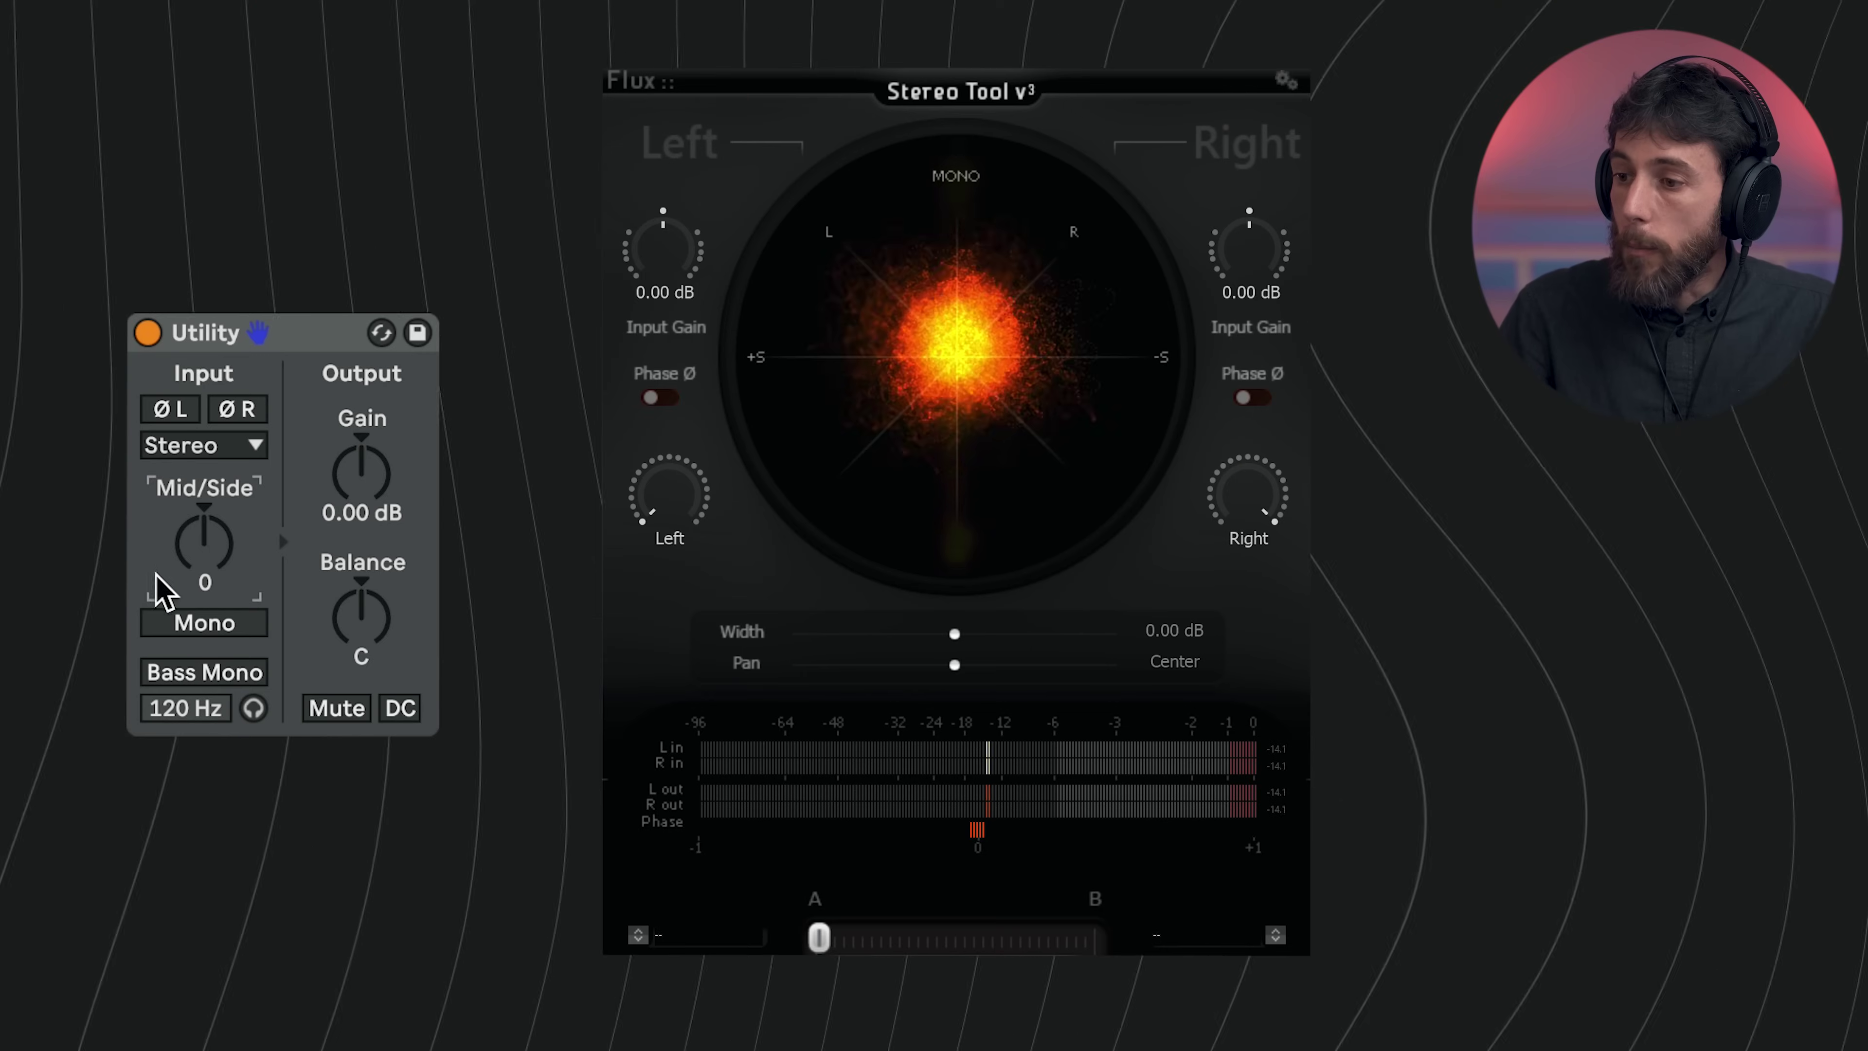
- Sweep Utility's Mid/Side balance to 100M and back up toward the side signal
drag(193, 560, 193, 471)
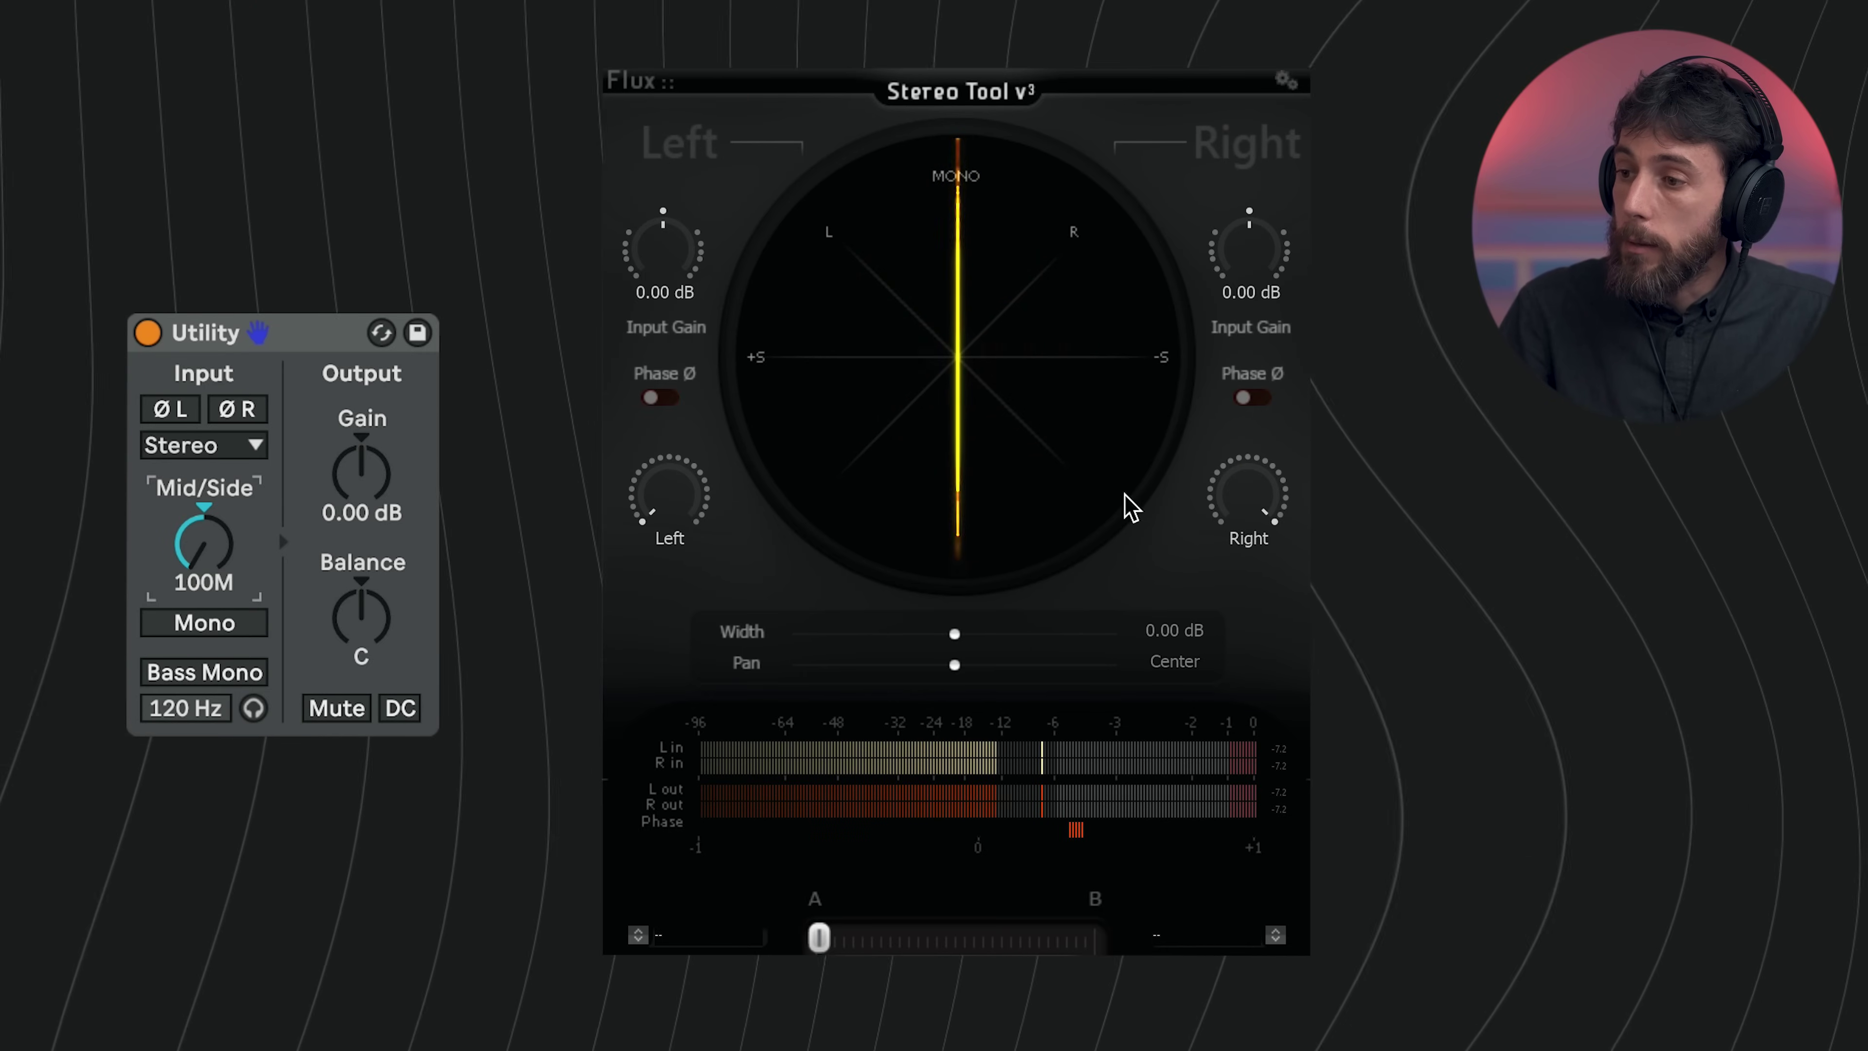
drag(217, 542, 217, 412)
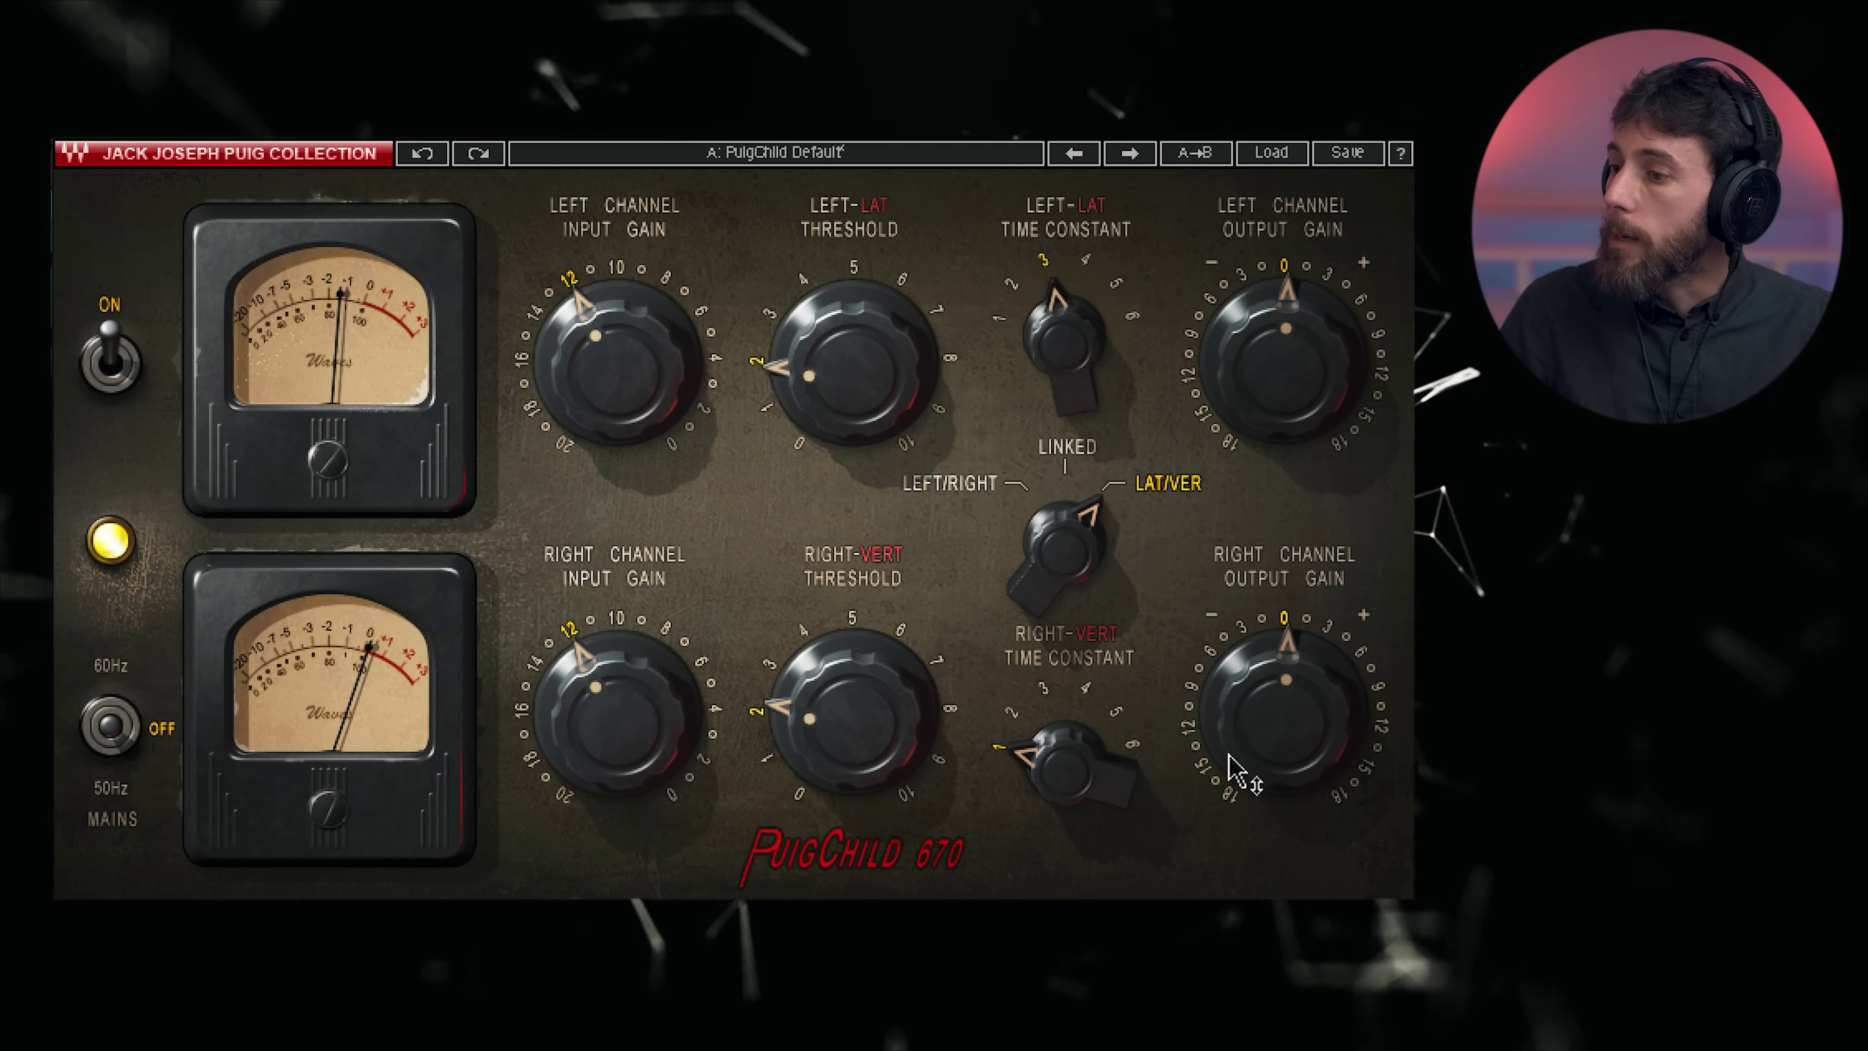
- Raise the PuigChild 670's right channel output gain to about 3.8 dB
scroll(1286, 714, up, 3)
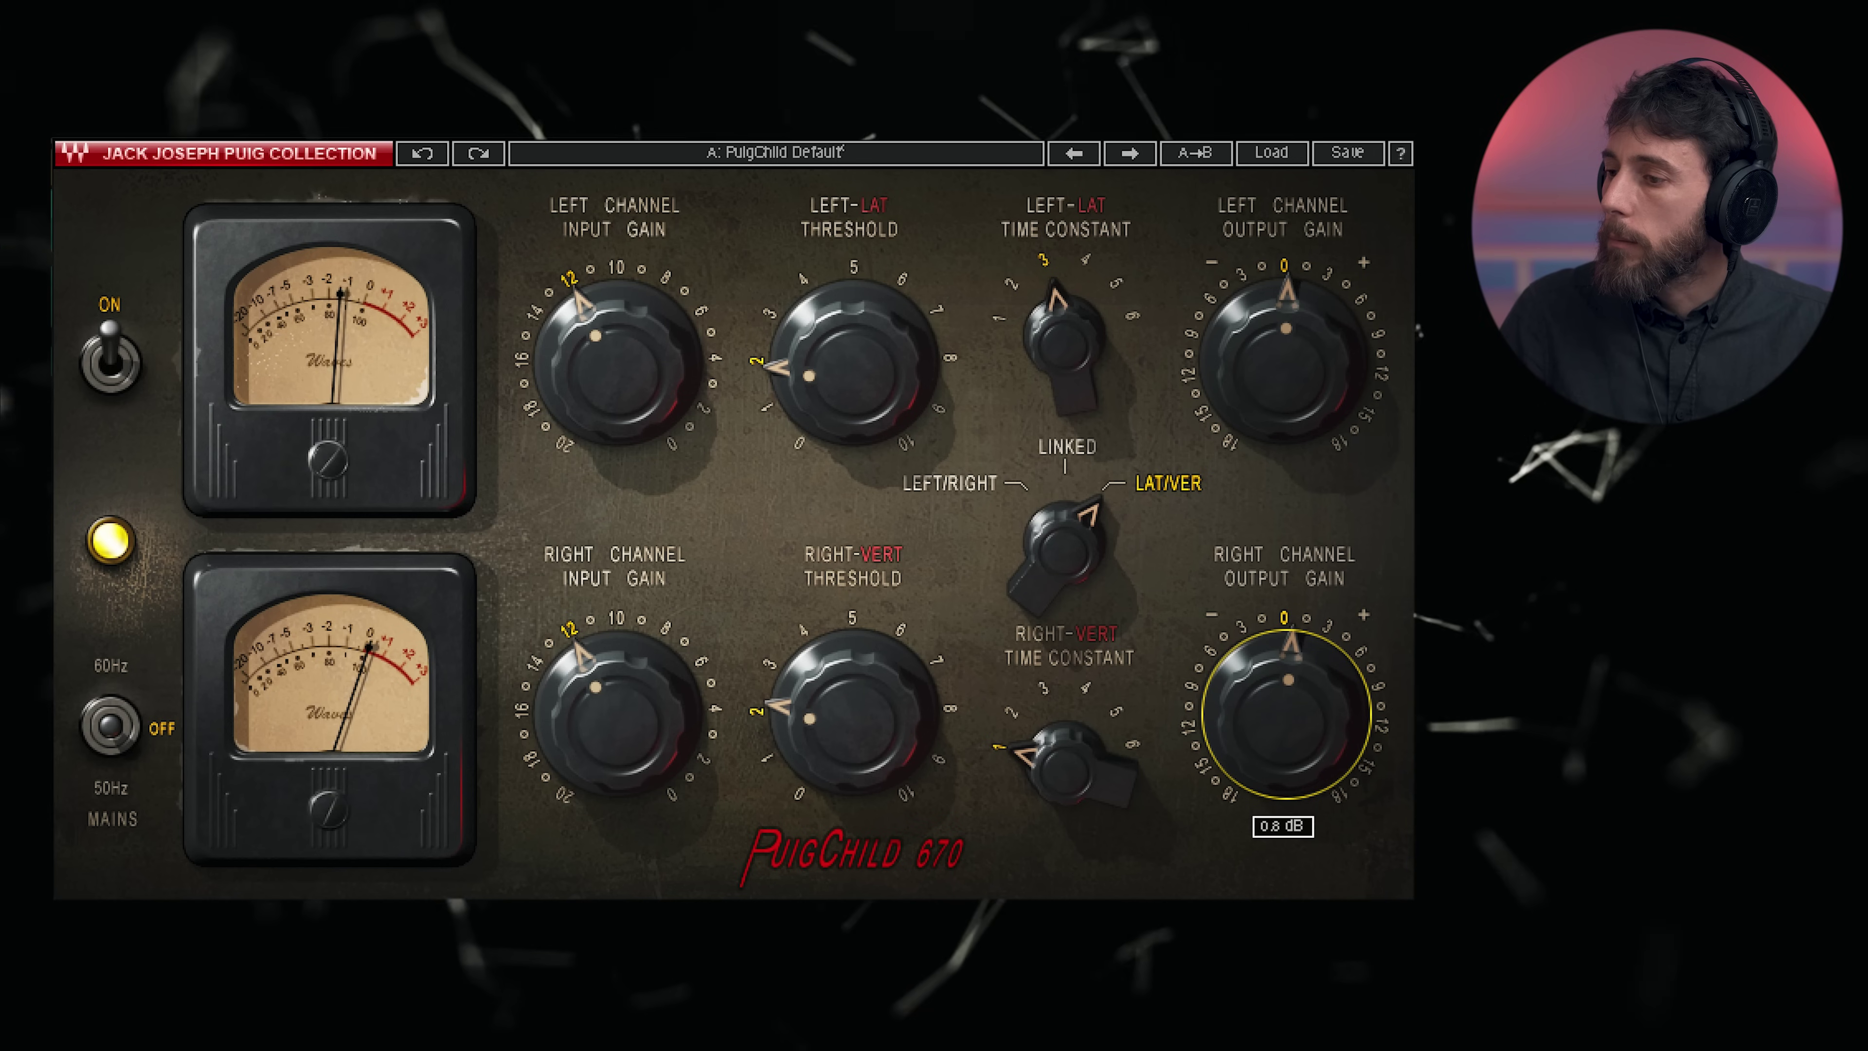
scroll(1286, 713, up, 3)
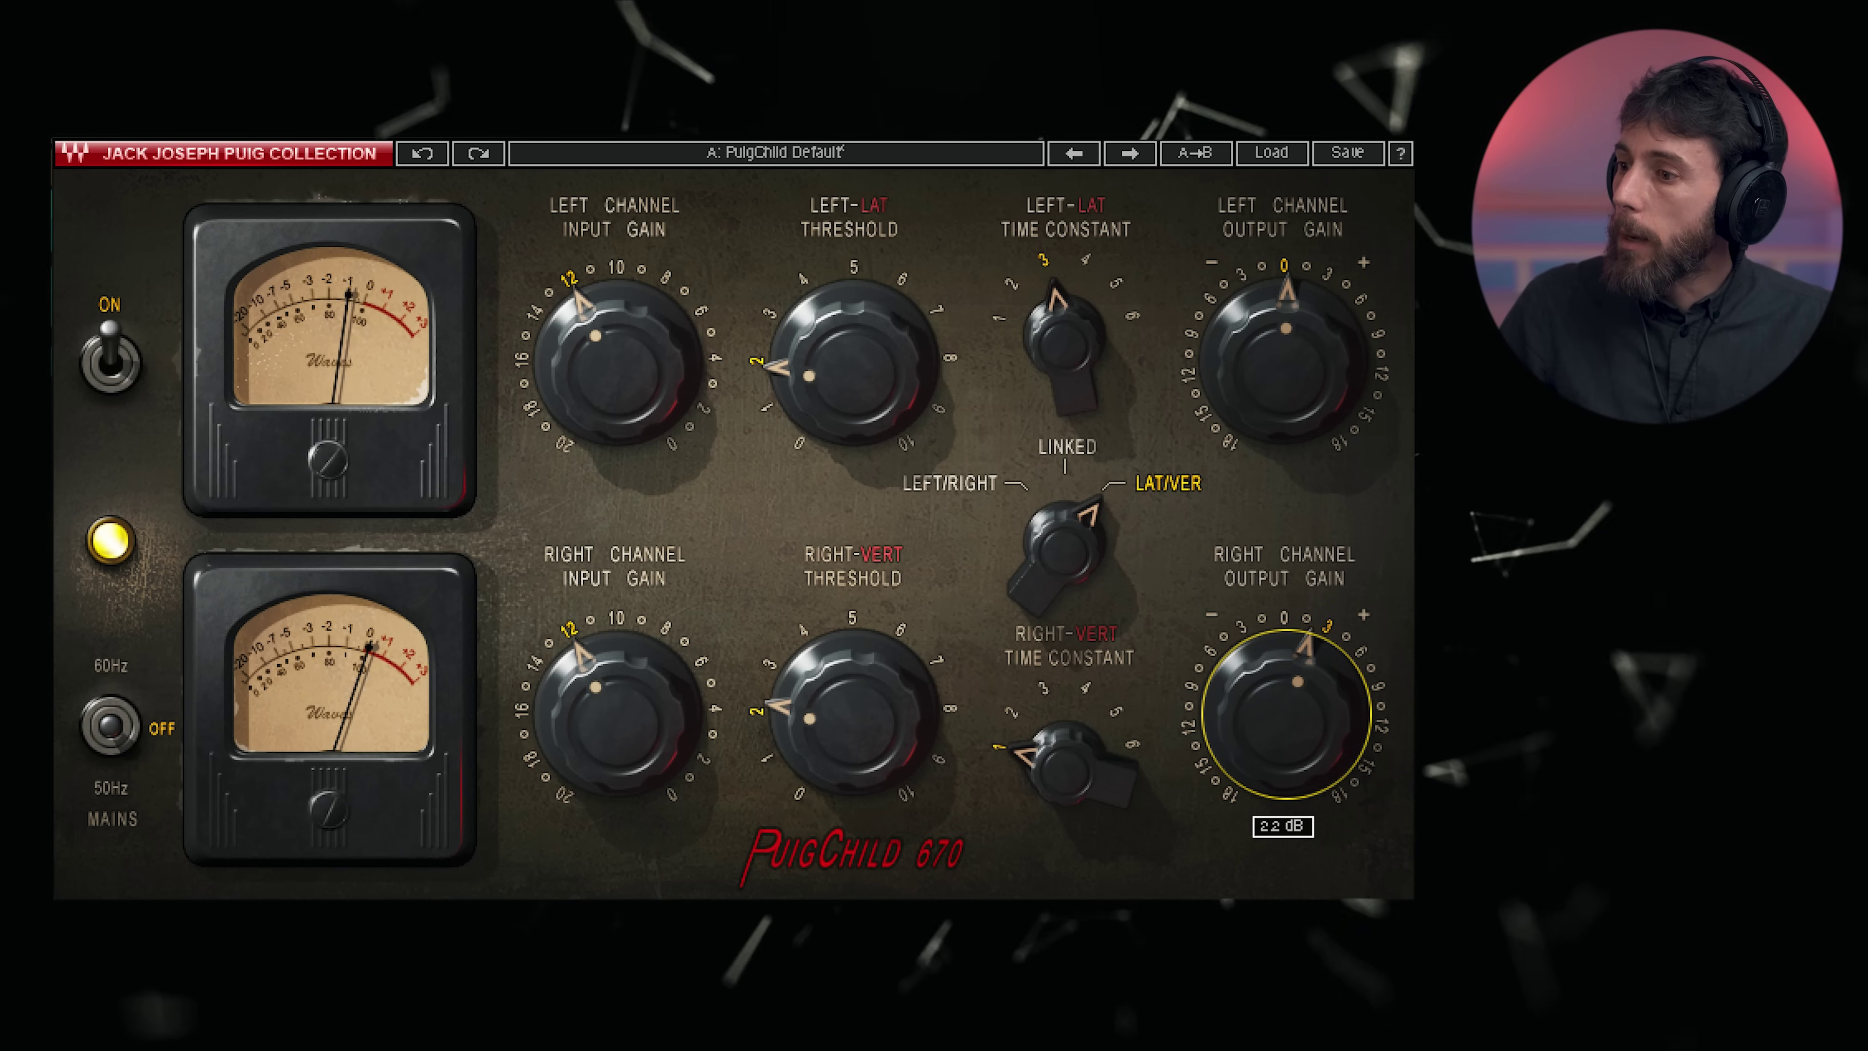
scroll(1286, 713, up, 2)
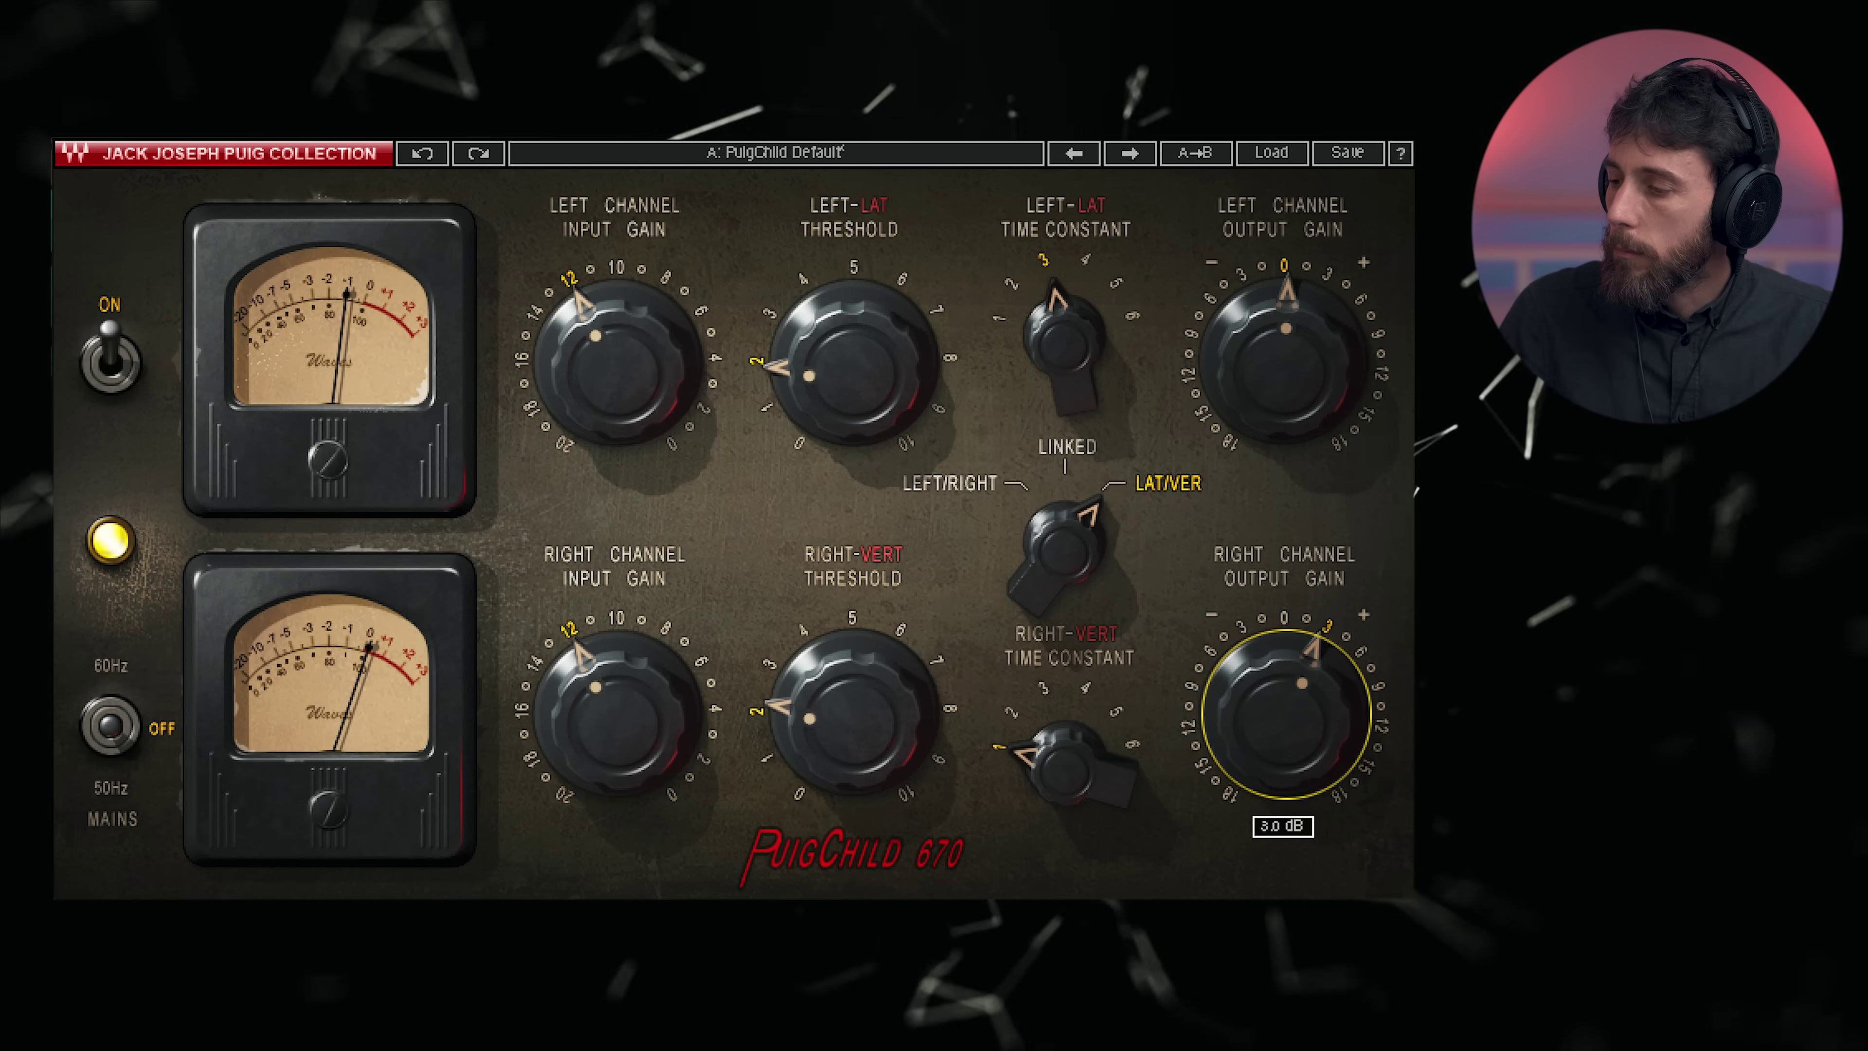
scroll(1286, 714, up, 1)
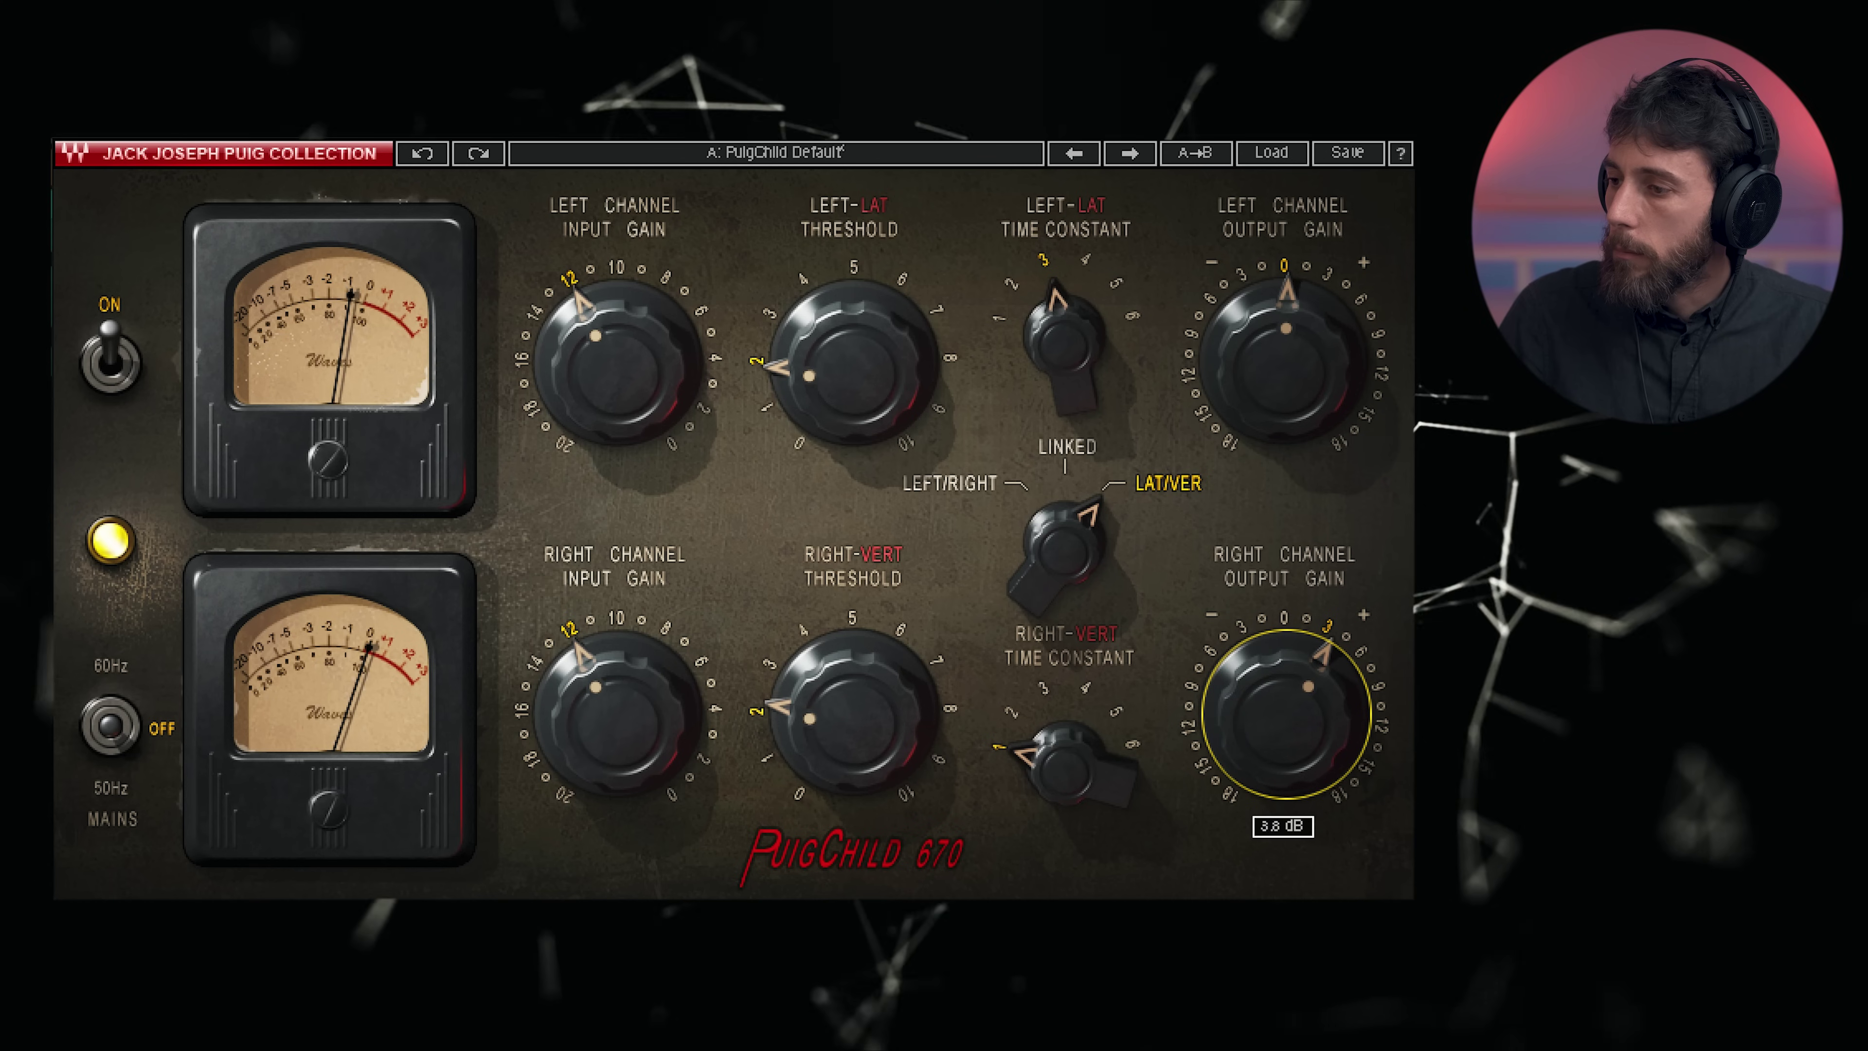
scroll(1286, 714, up, 1)
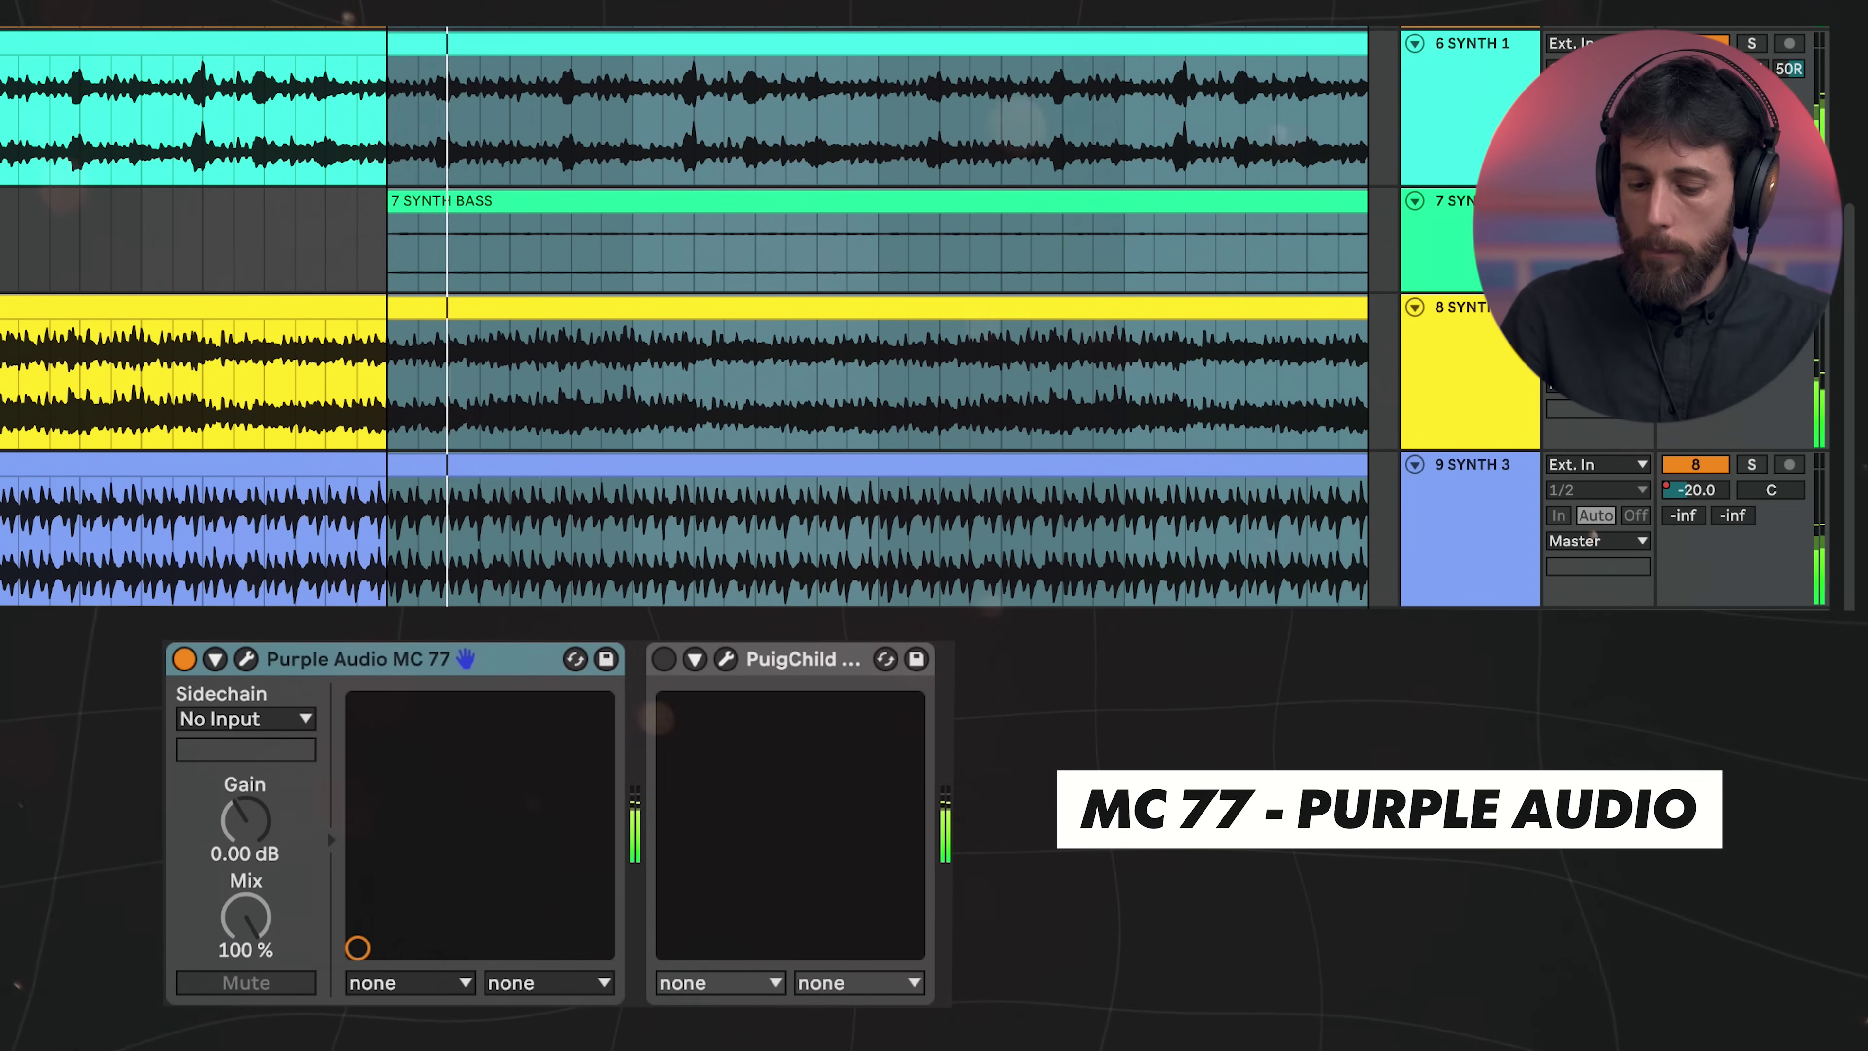
- Compare the mix through the MC 77 and the PuigChild by repeatedly swapping which compressor is active
key(0)
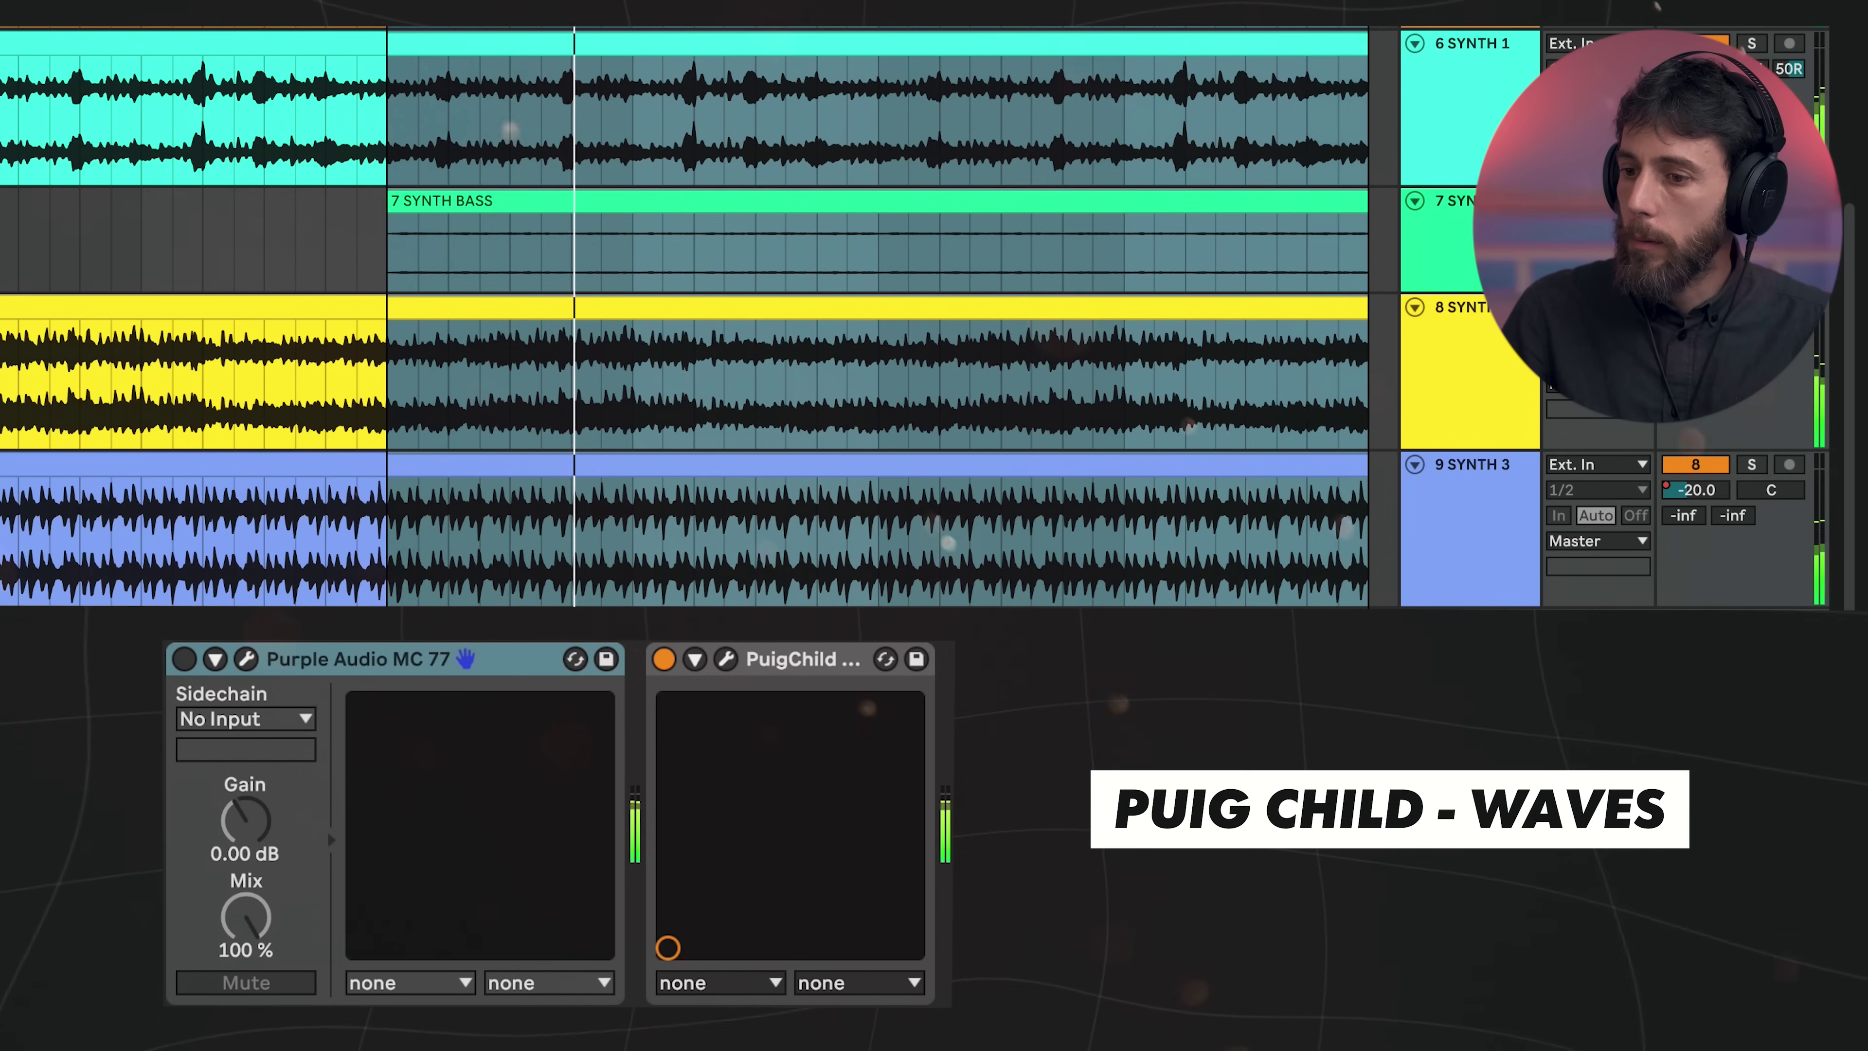
key(0)
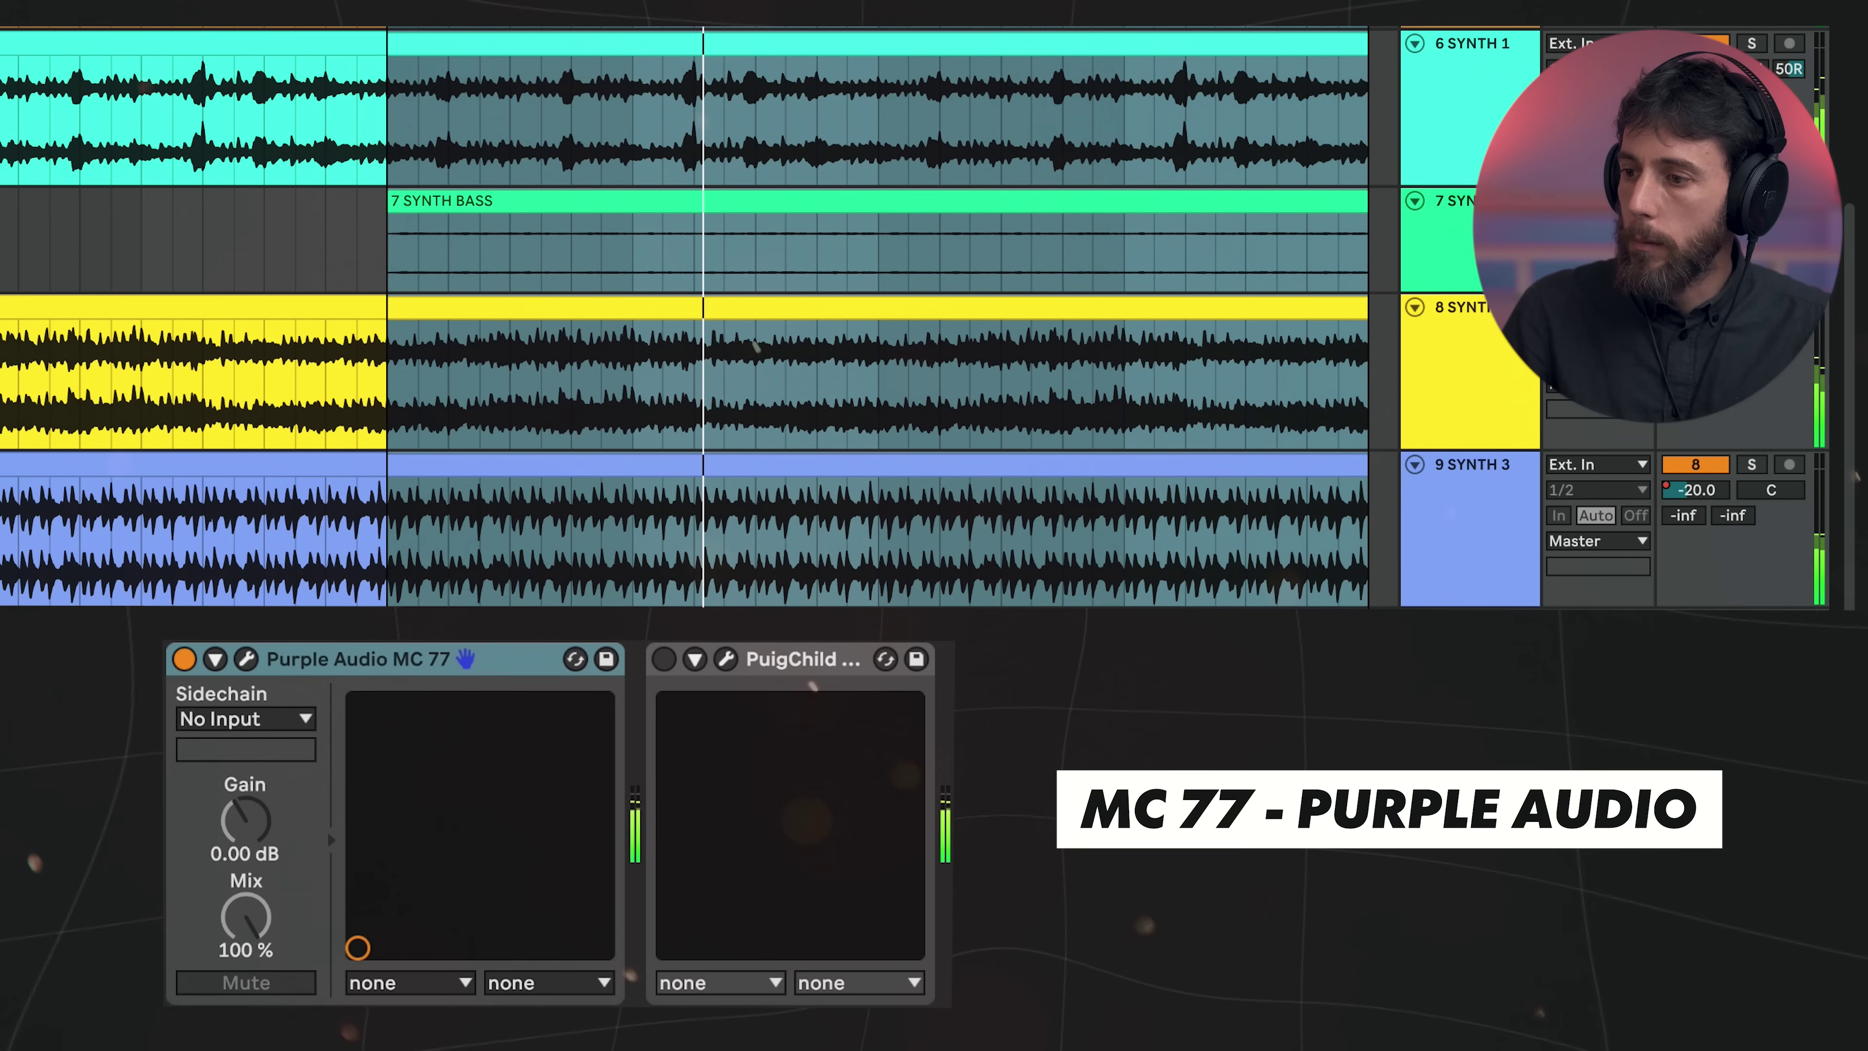
key(0)
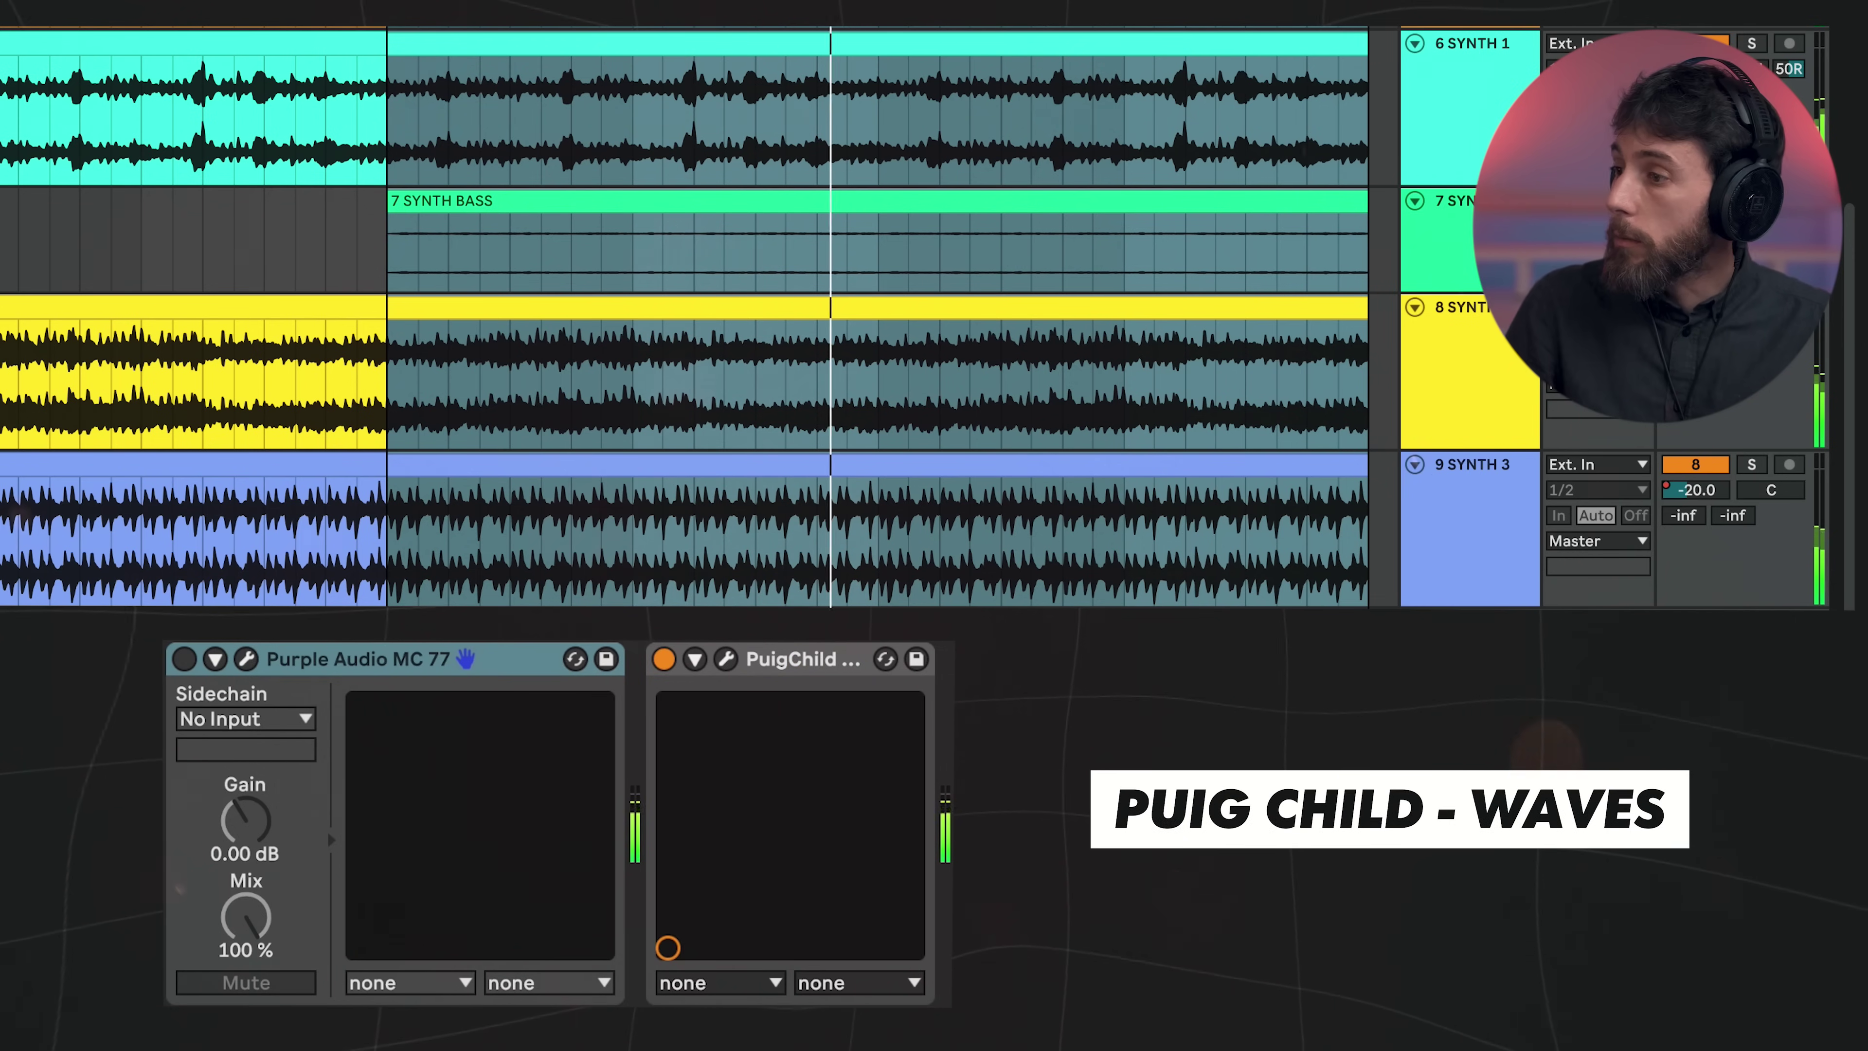
key(0)
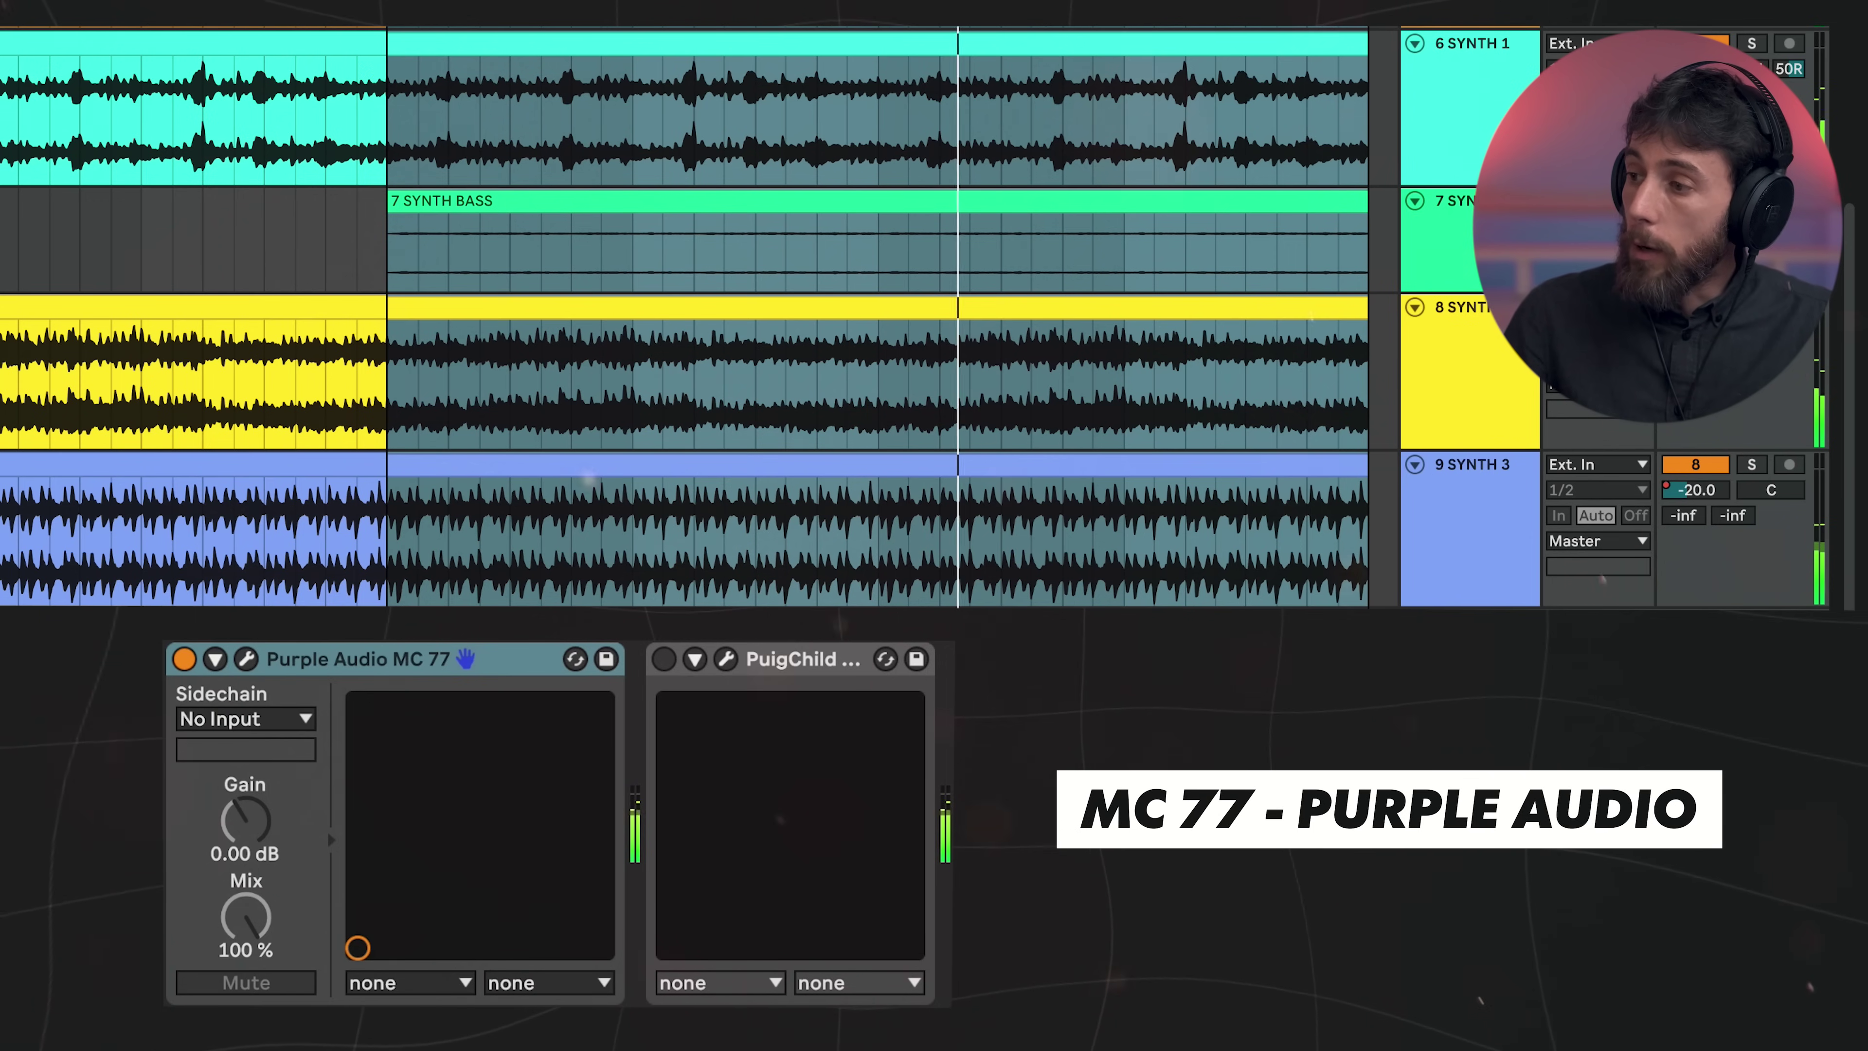
key(0)
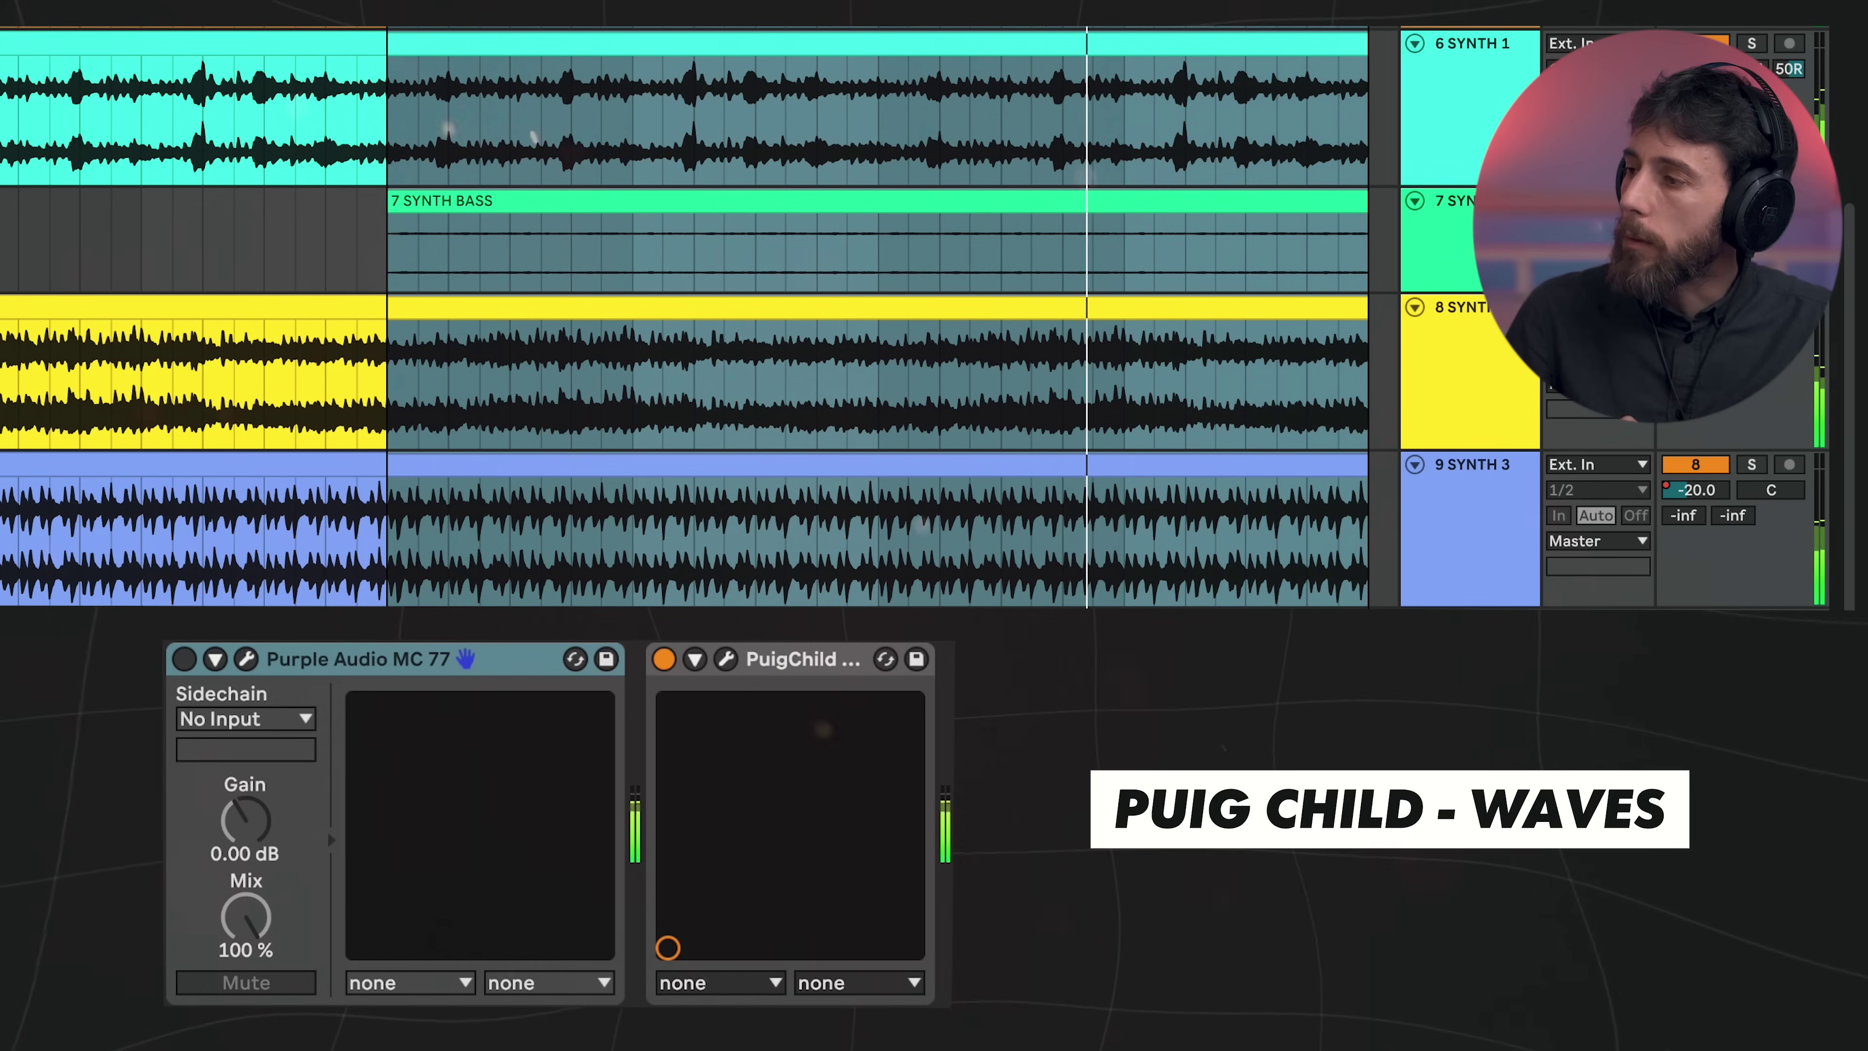
key(0)
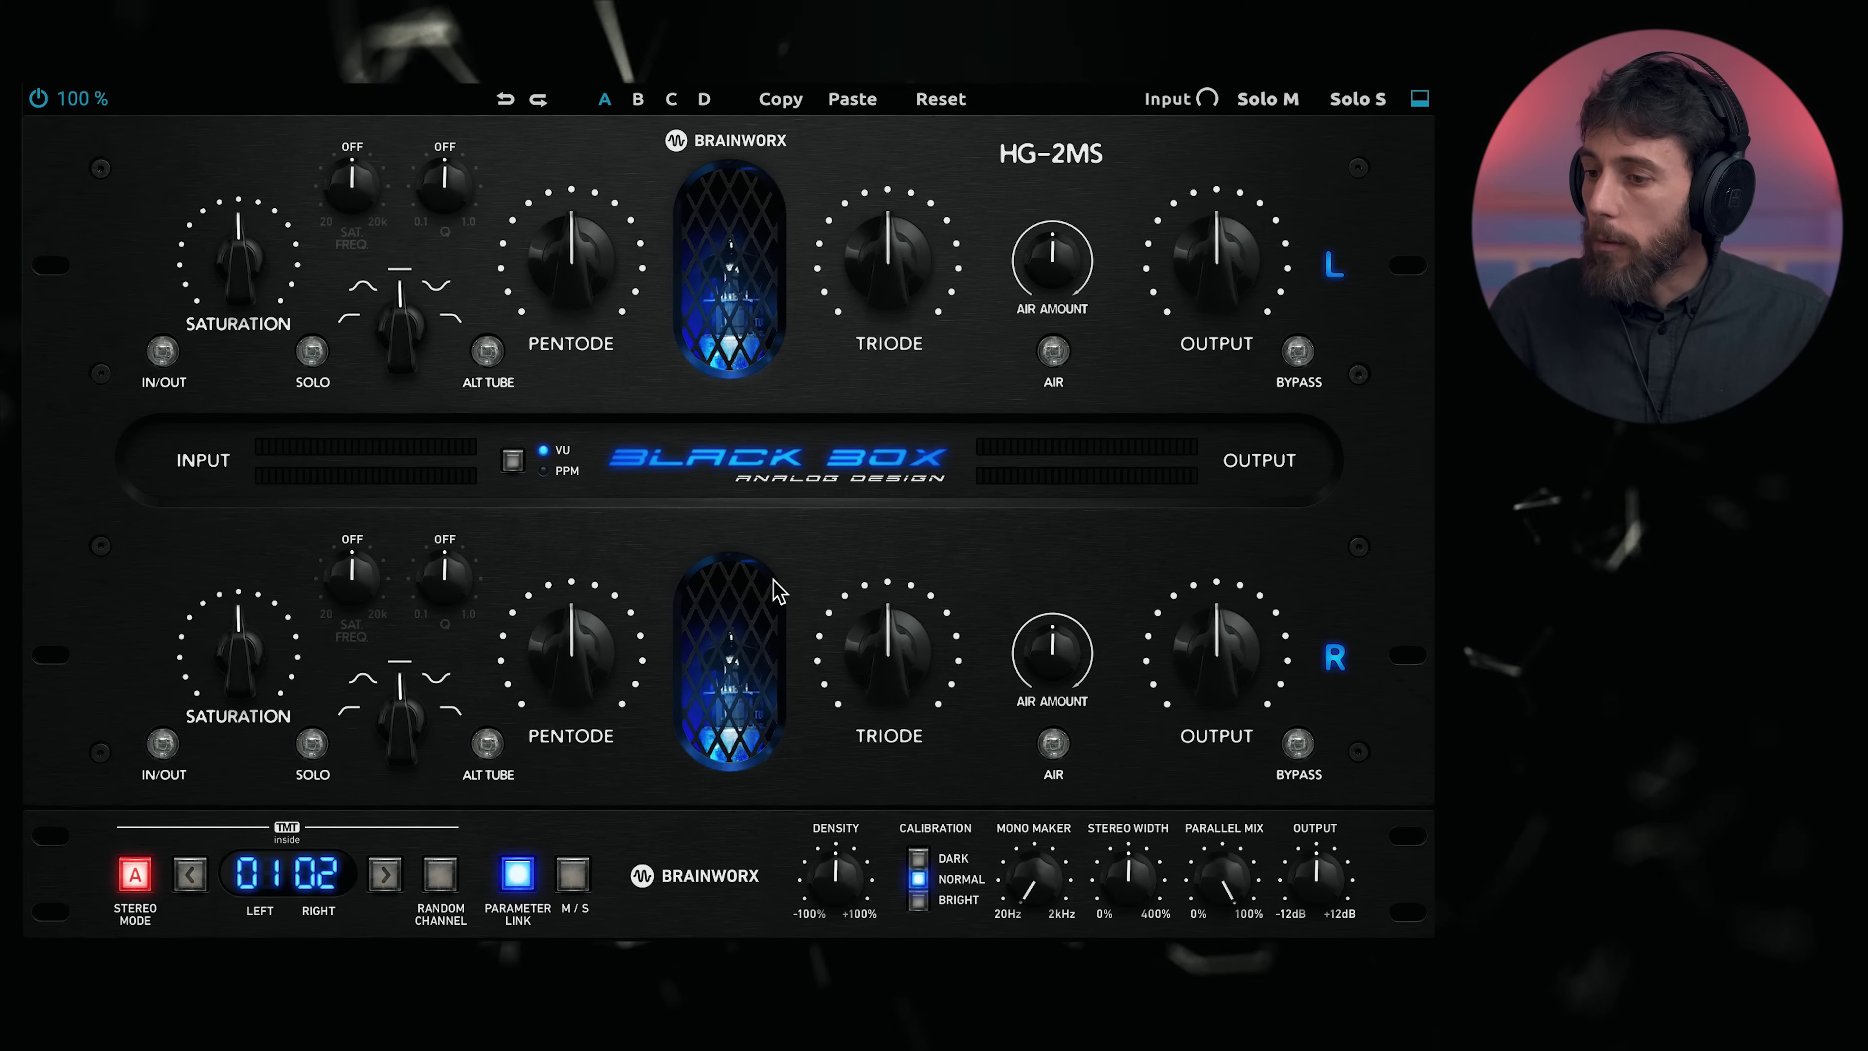
- Switch the Black Box HG-2MS to M/S mode and turn off its parameter link
click(569, 877)
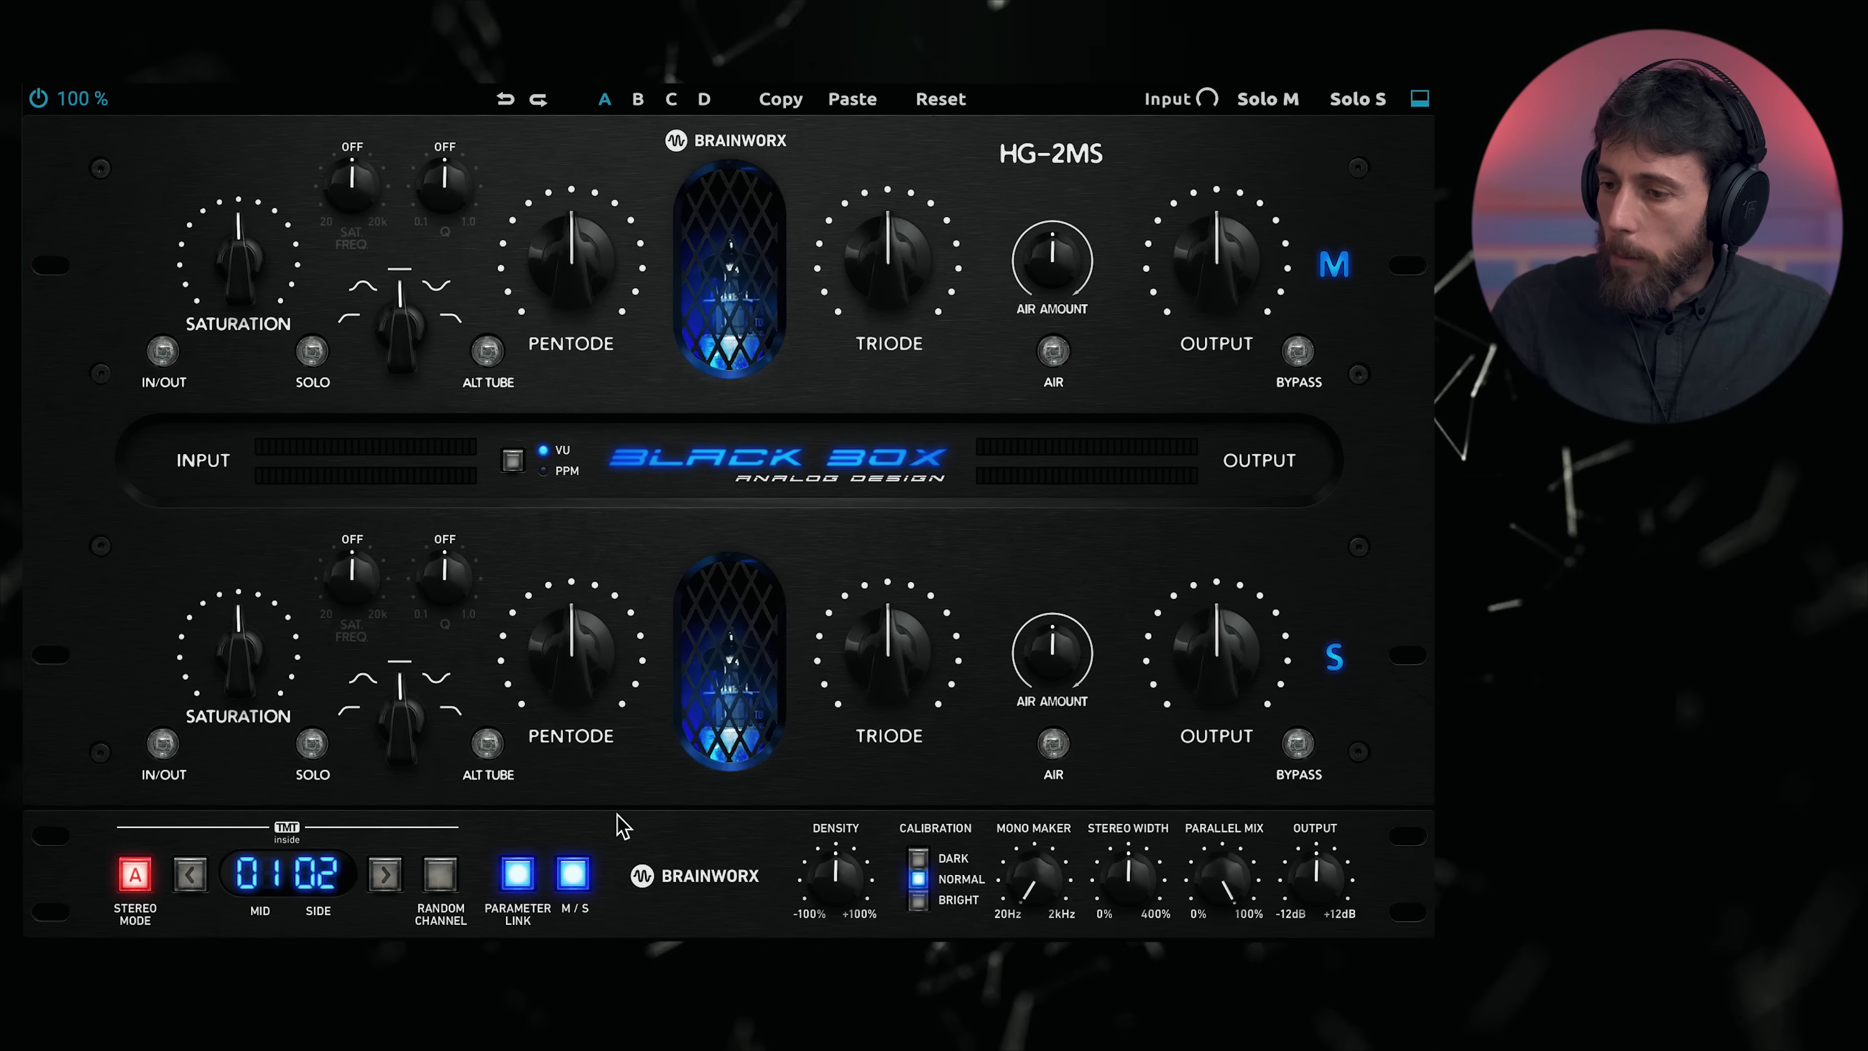
click(523, 873)
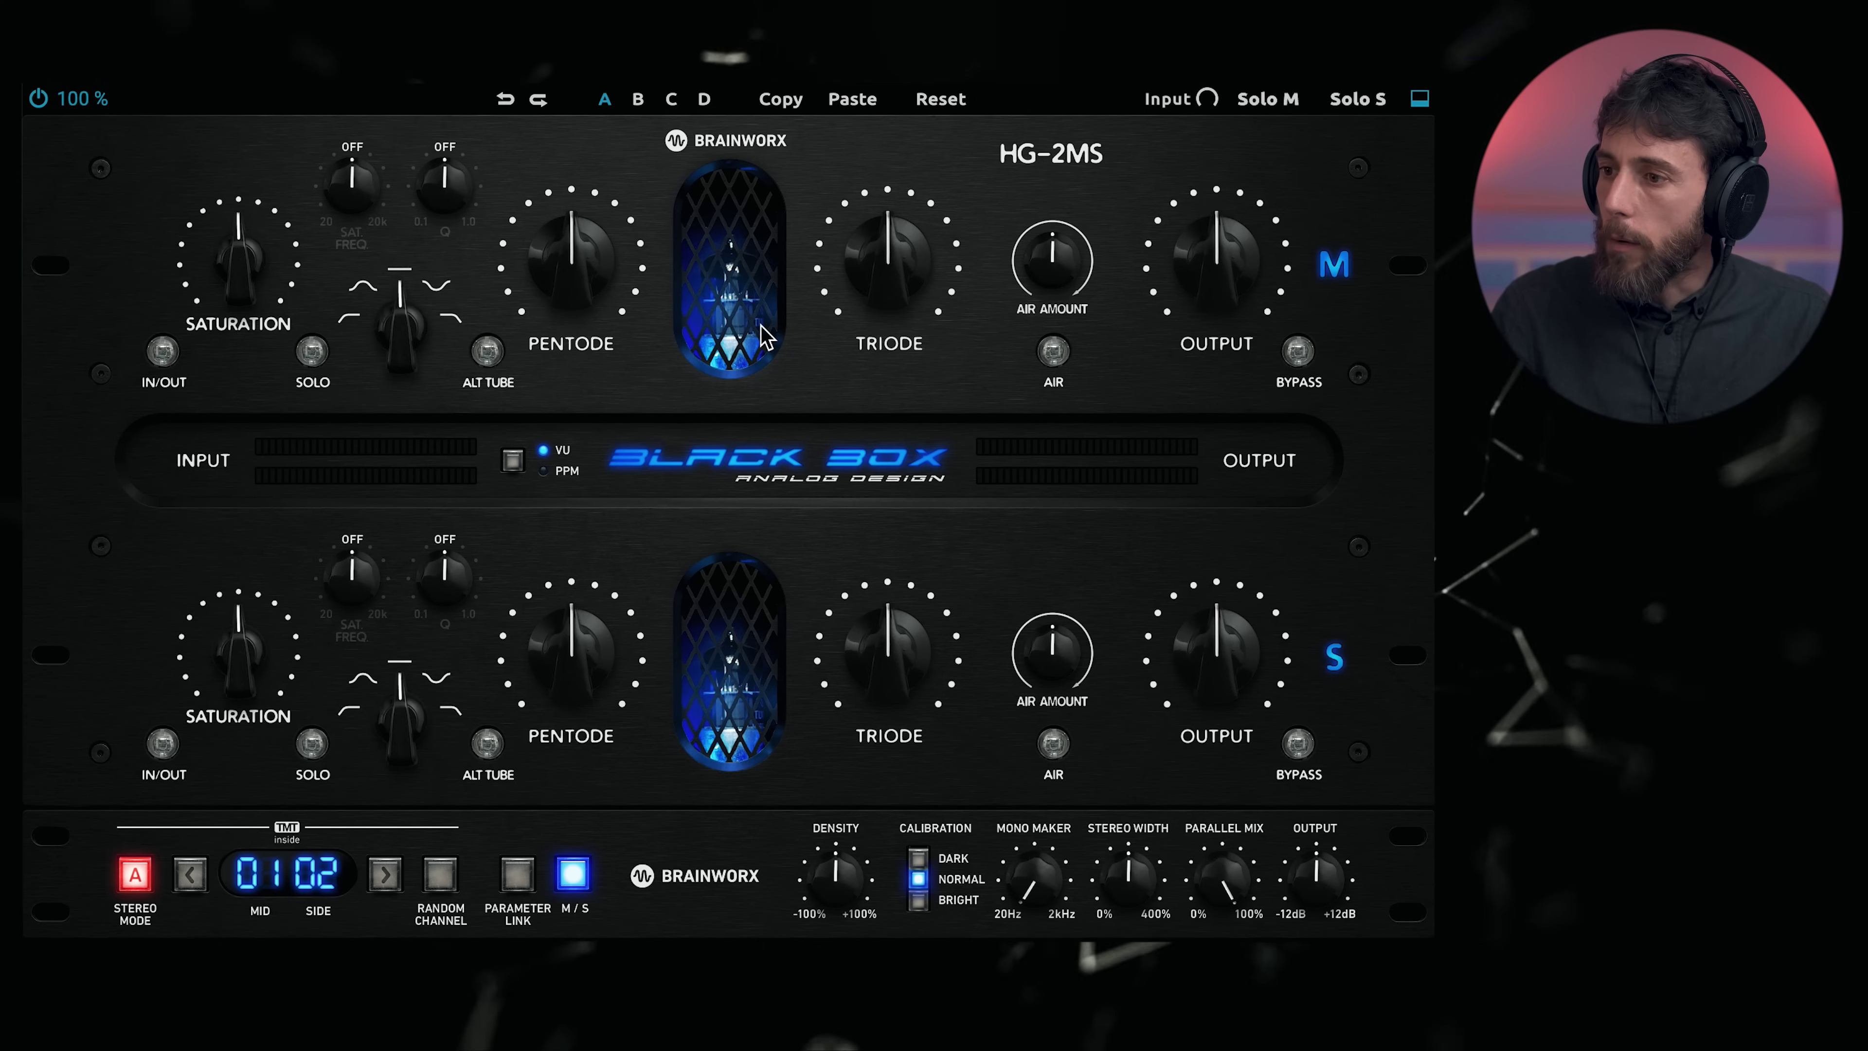
- Turn the HG-2MS saturation down to 0% on both the mid and side channels
drag(234, 225, 234, 294)
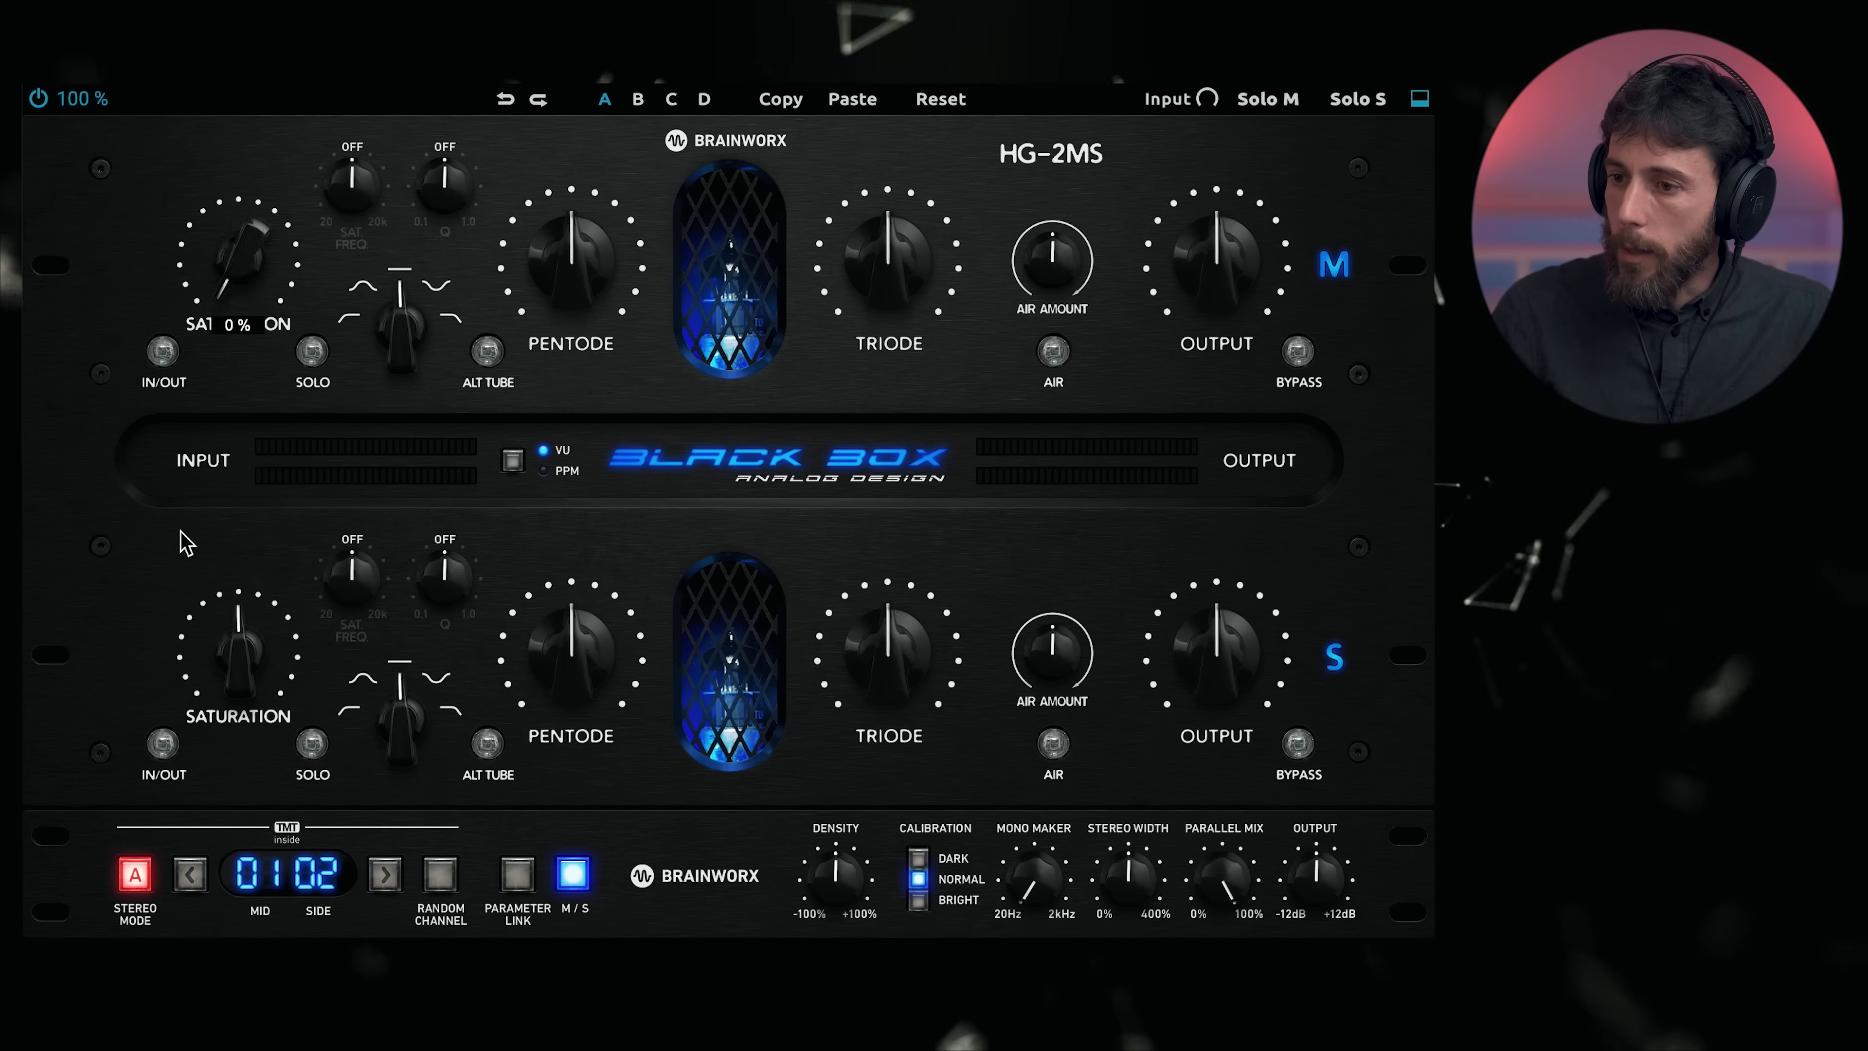
drag(237, 629, 237, 707)
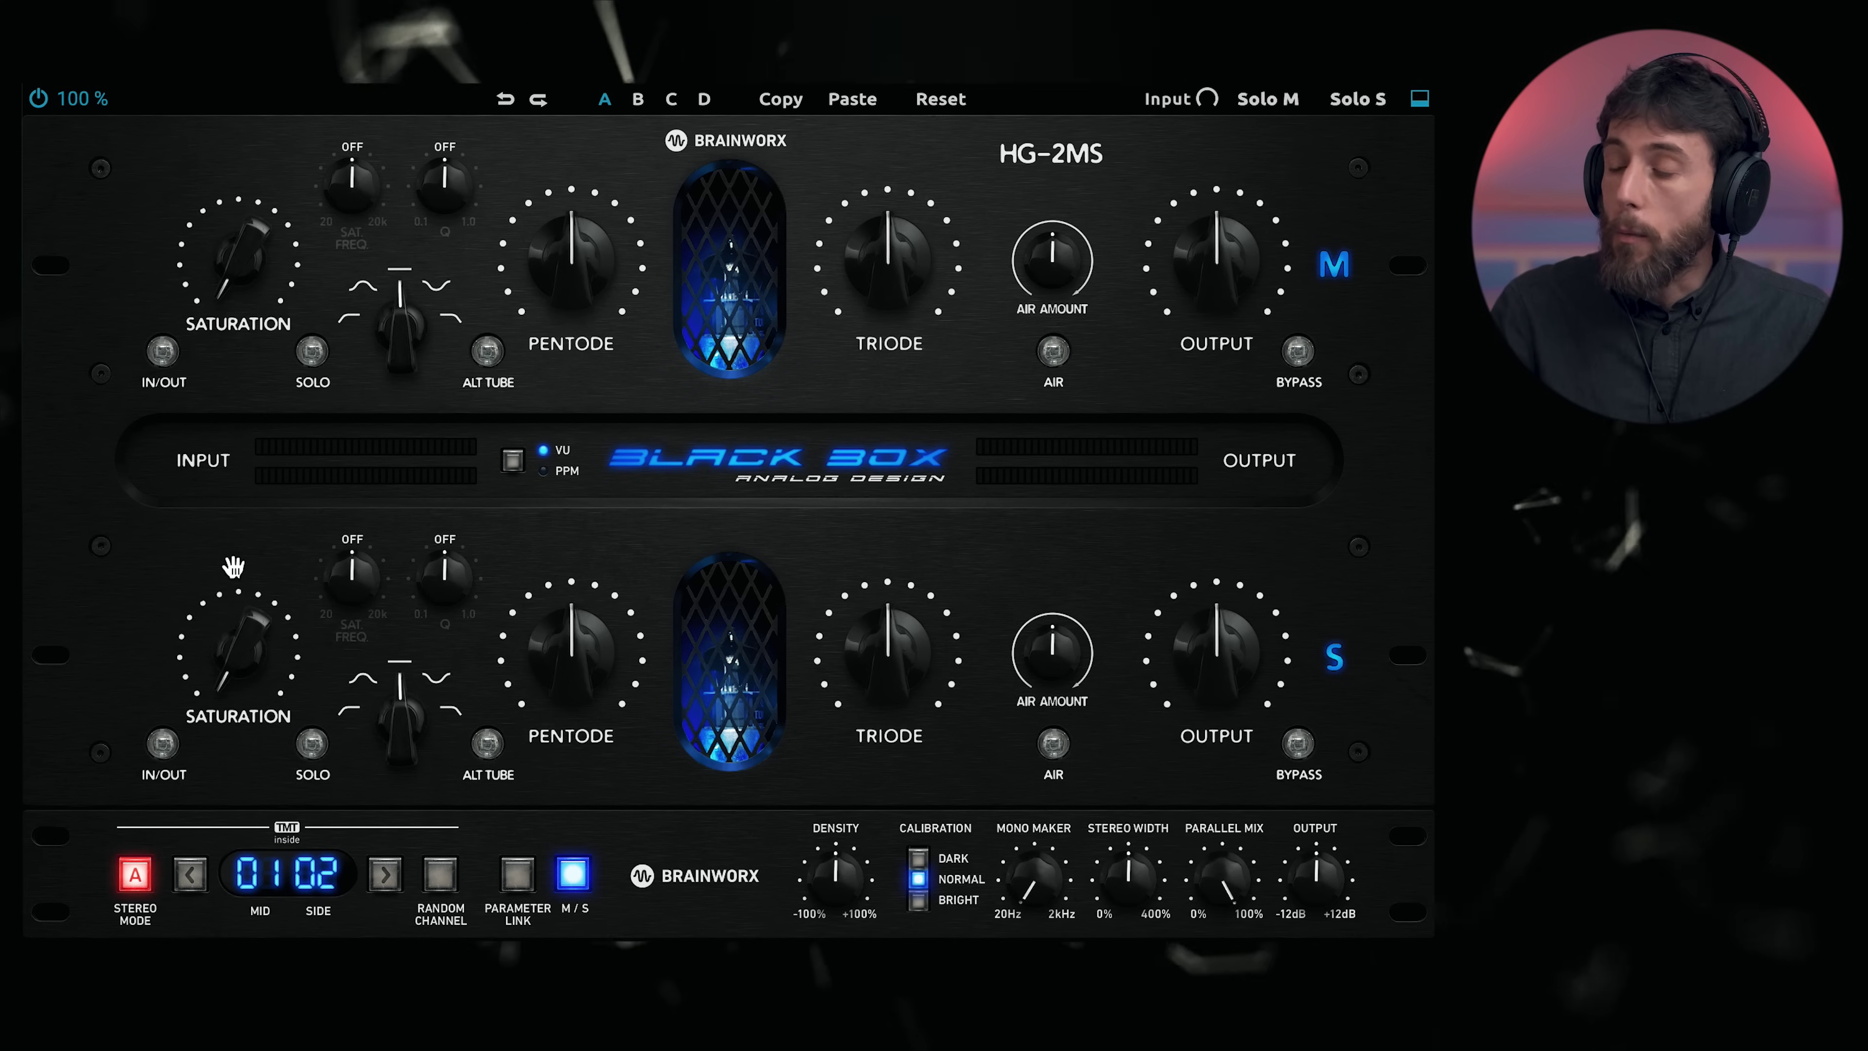
mouse_move(229, 651)
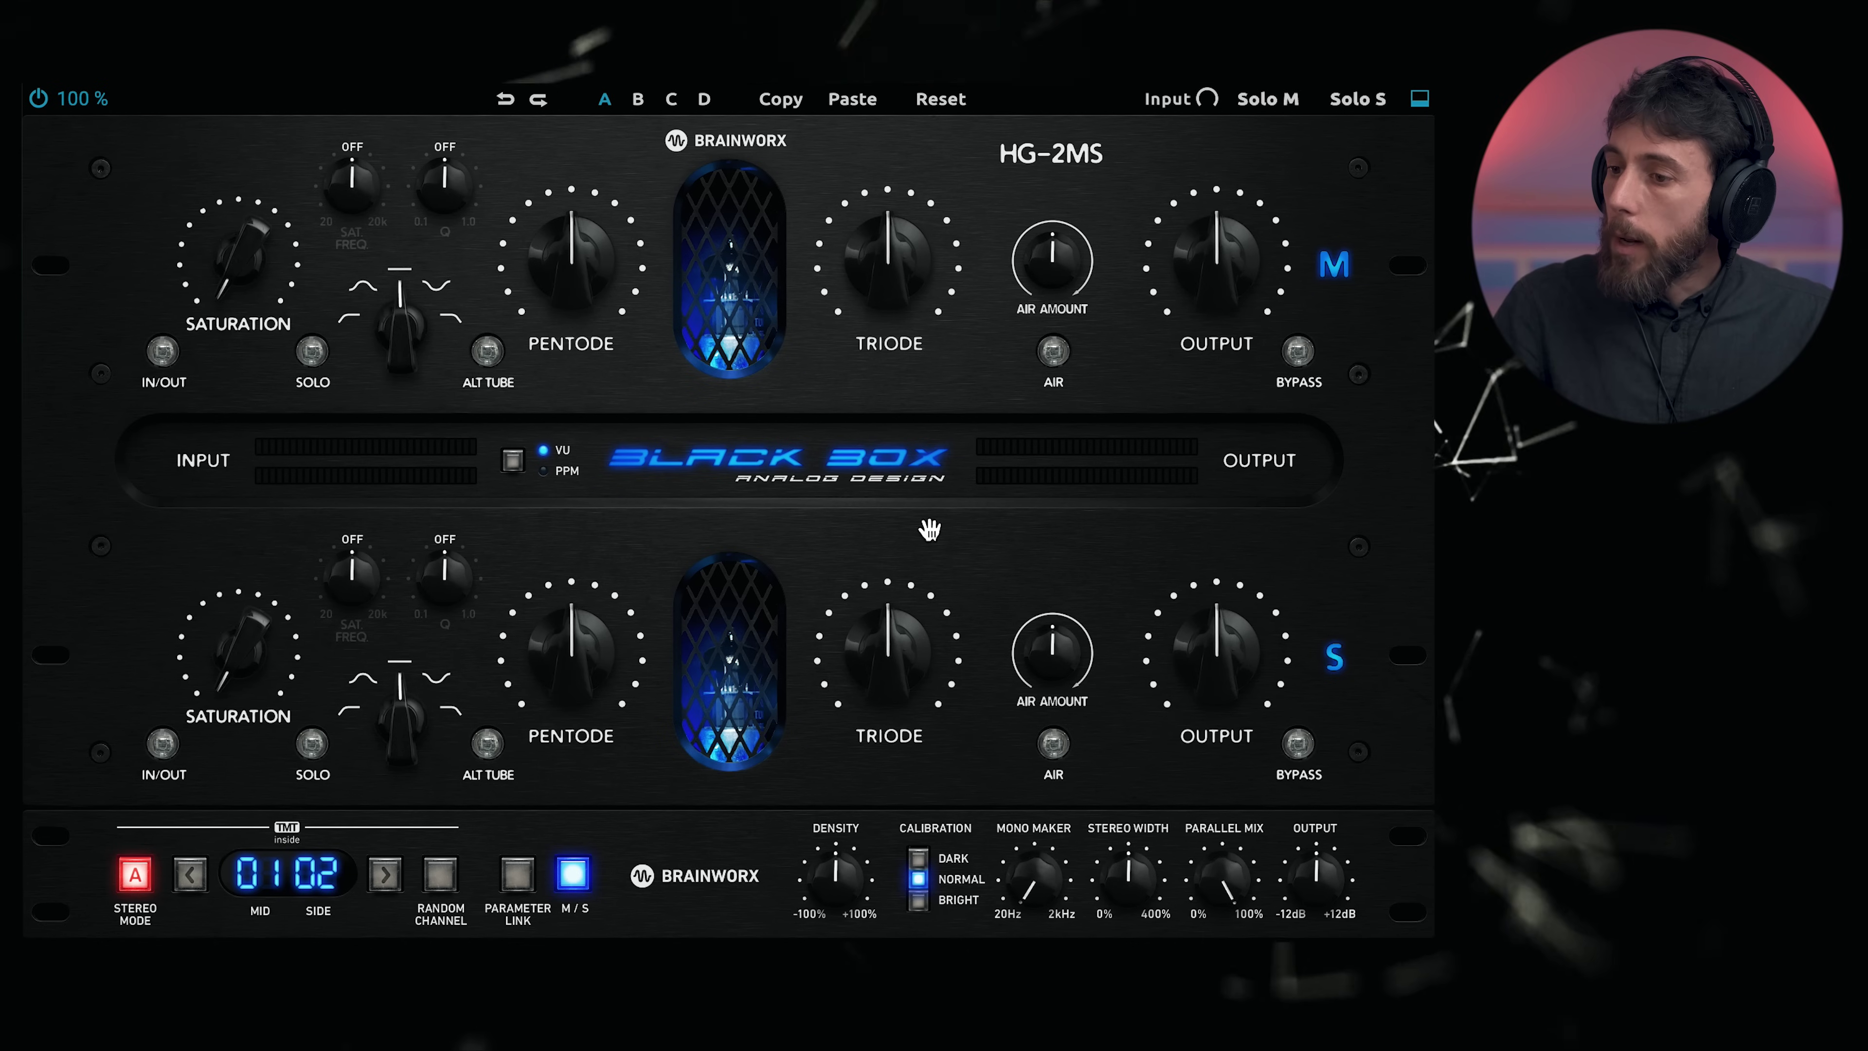
- Raise the side channel's Pentode to slightly above 54%
mouse_move(577, 666)
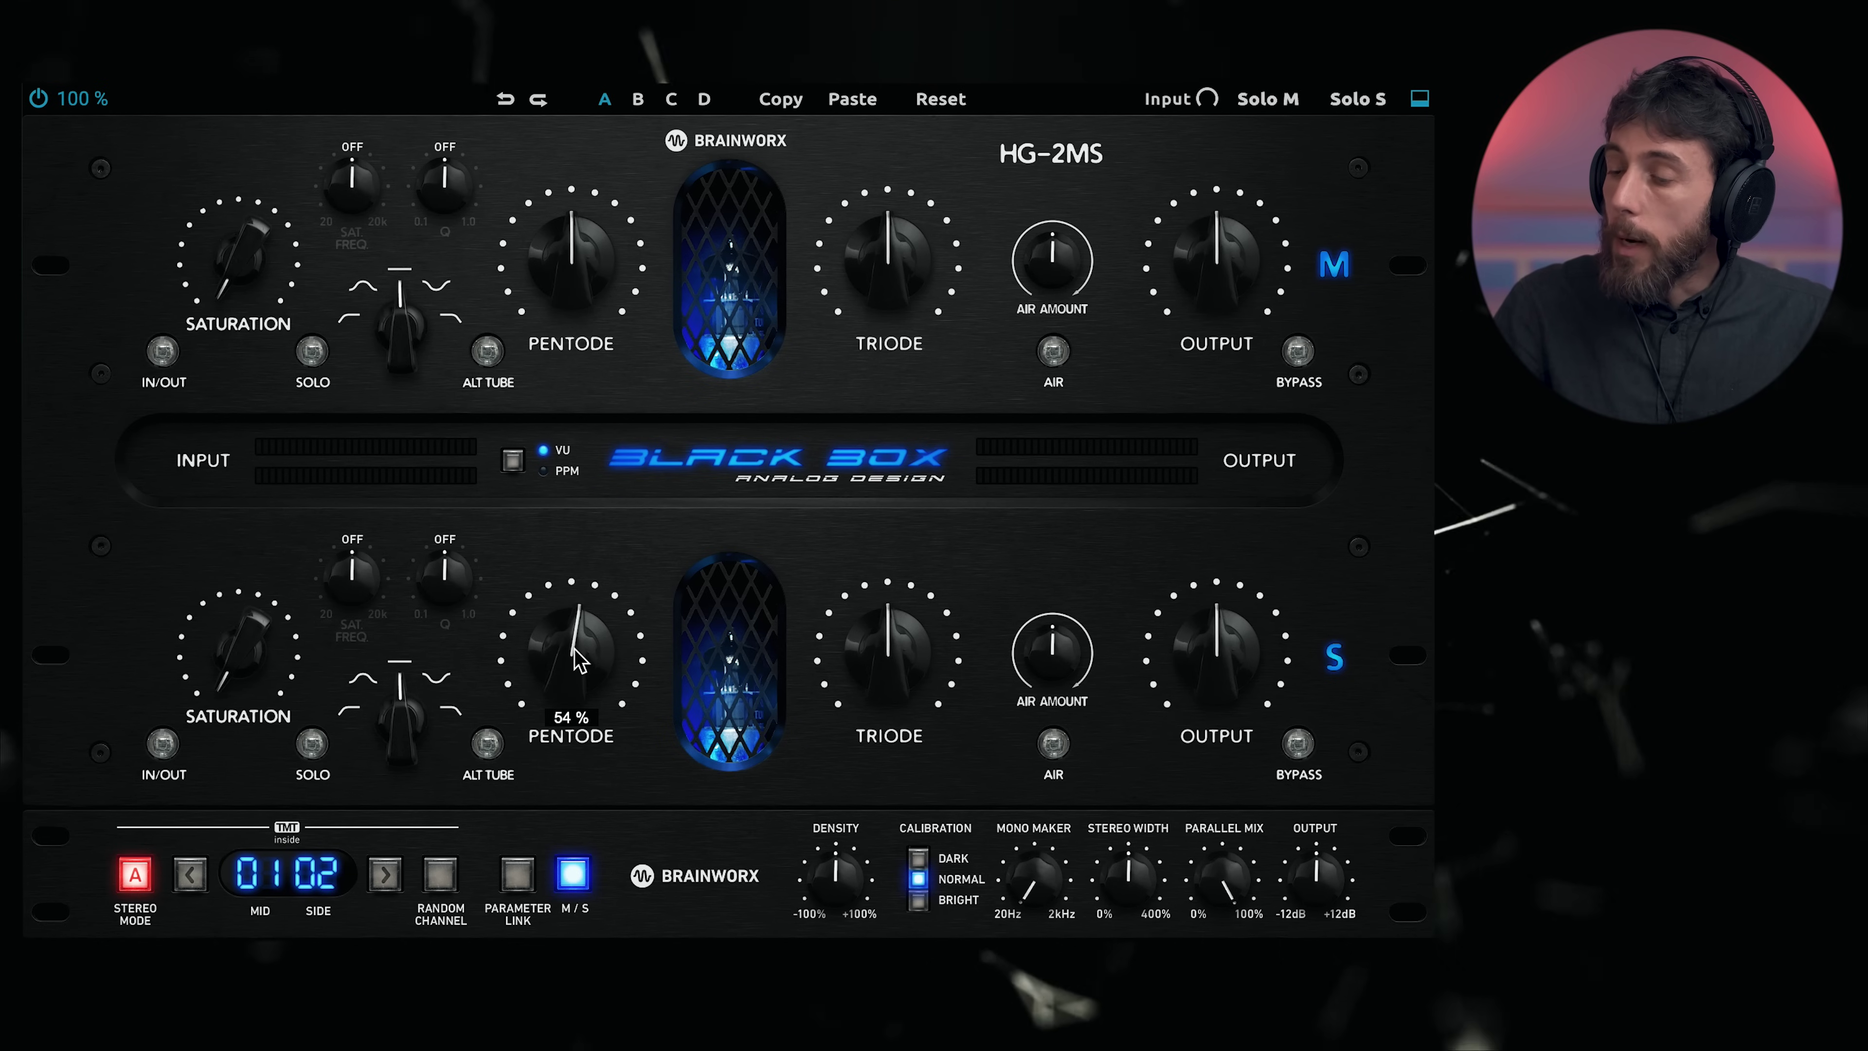
drag(578, 666, 579, 653)
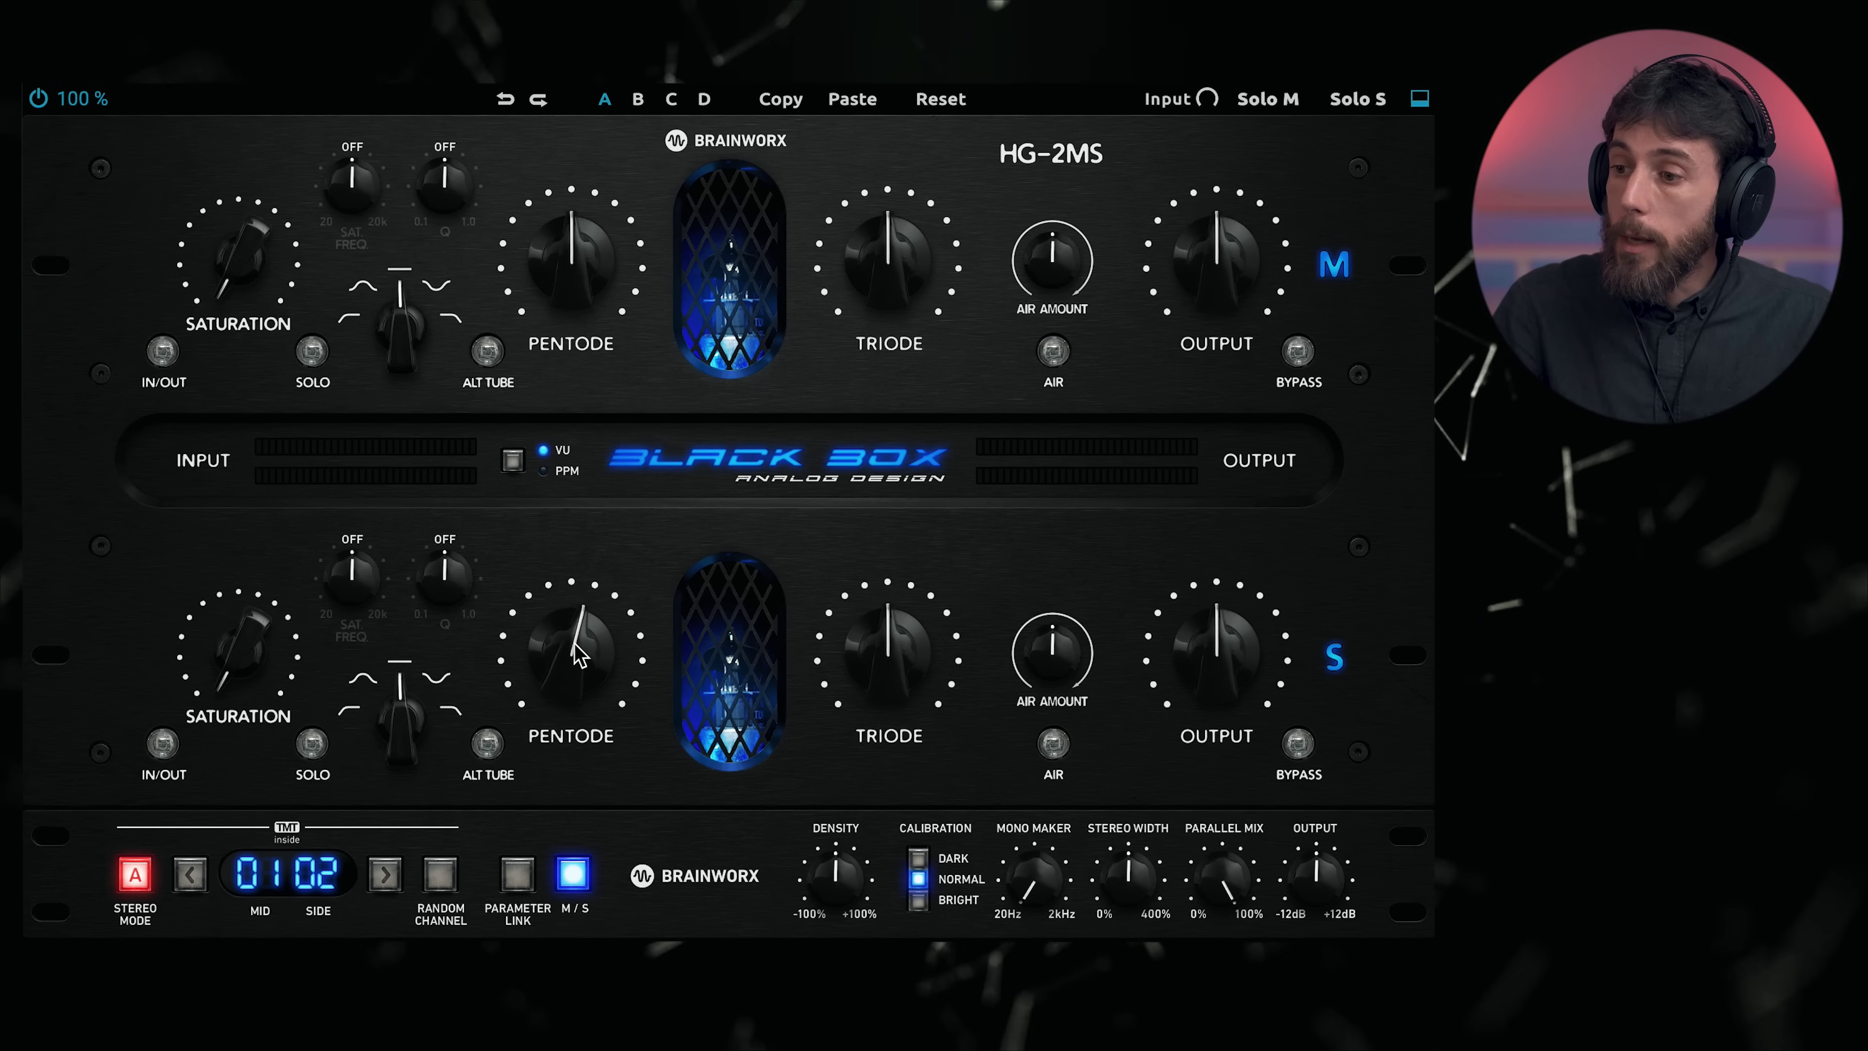
- Start playback, switch in the side channel's saturation circuit and set its amount to 20%
key(space)
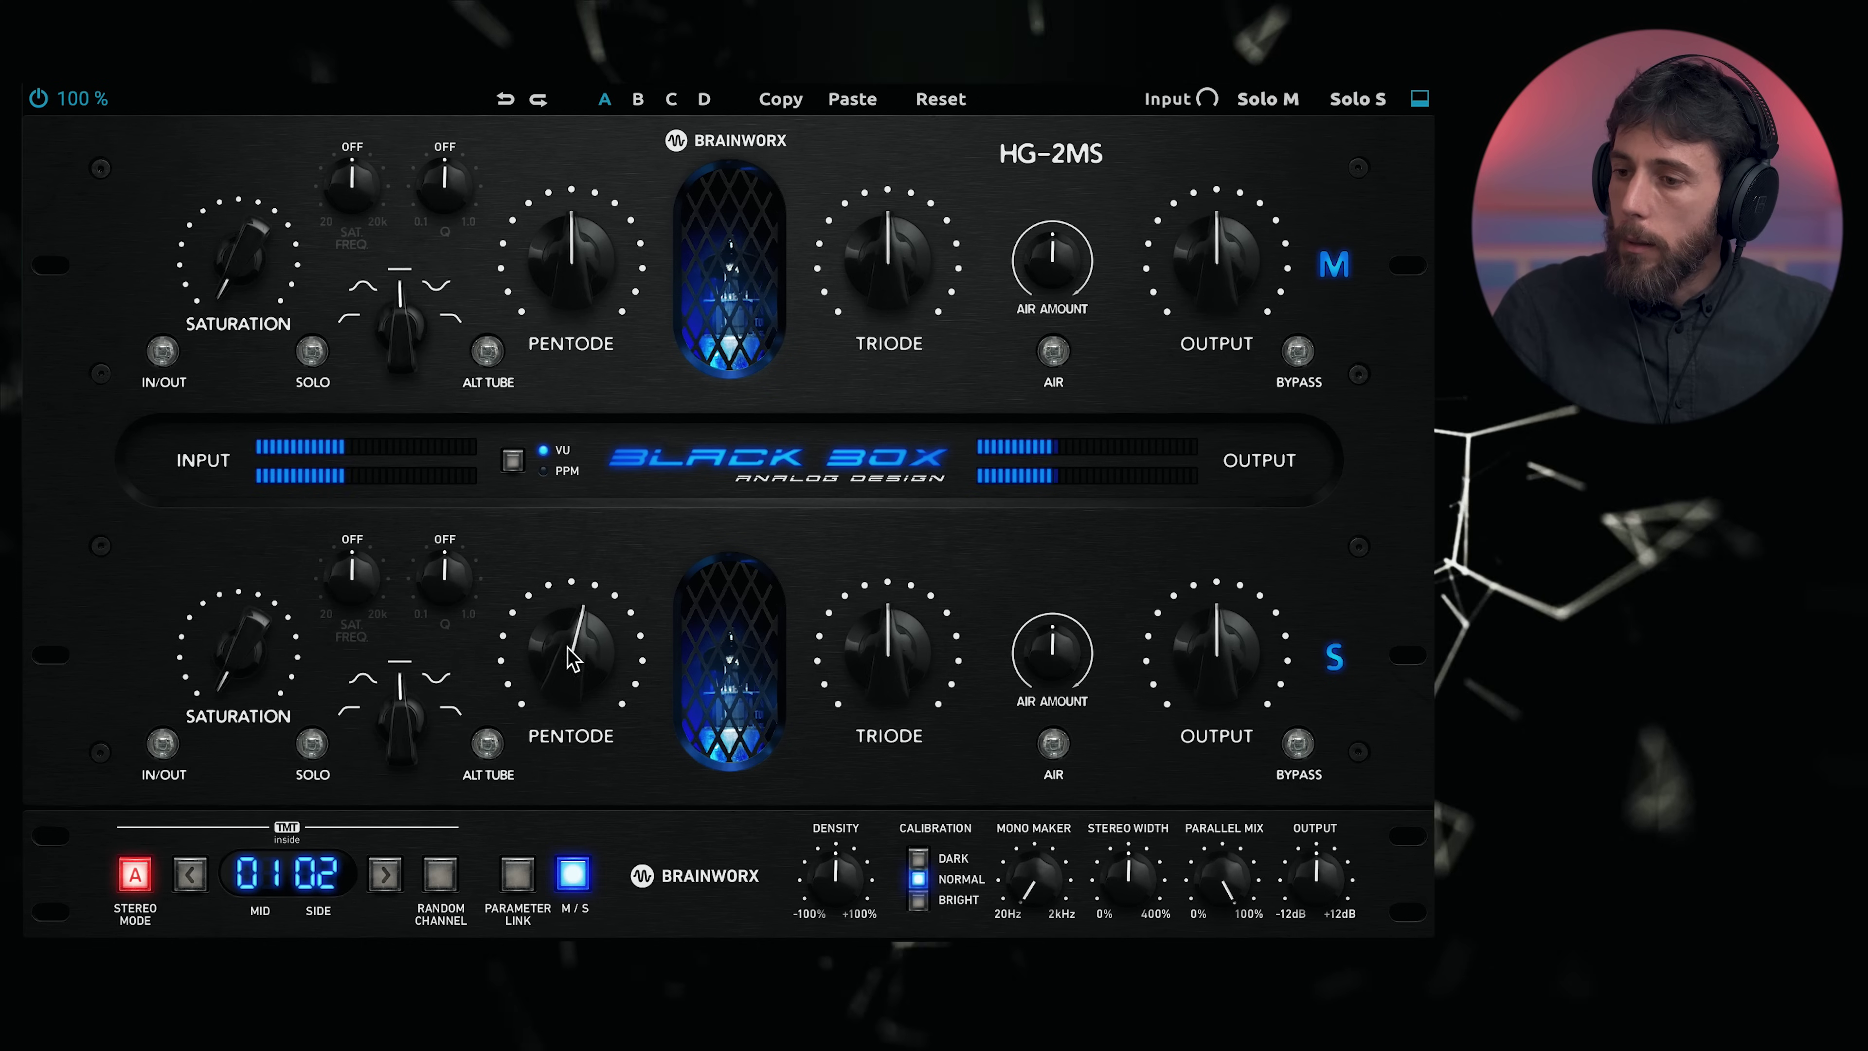
click(162, 744)
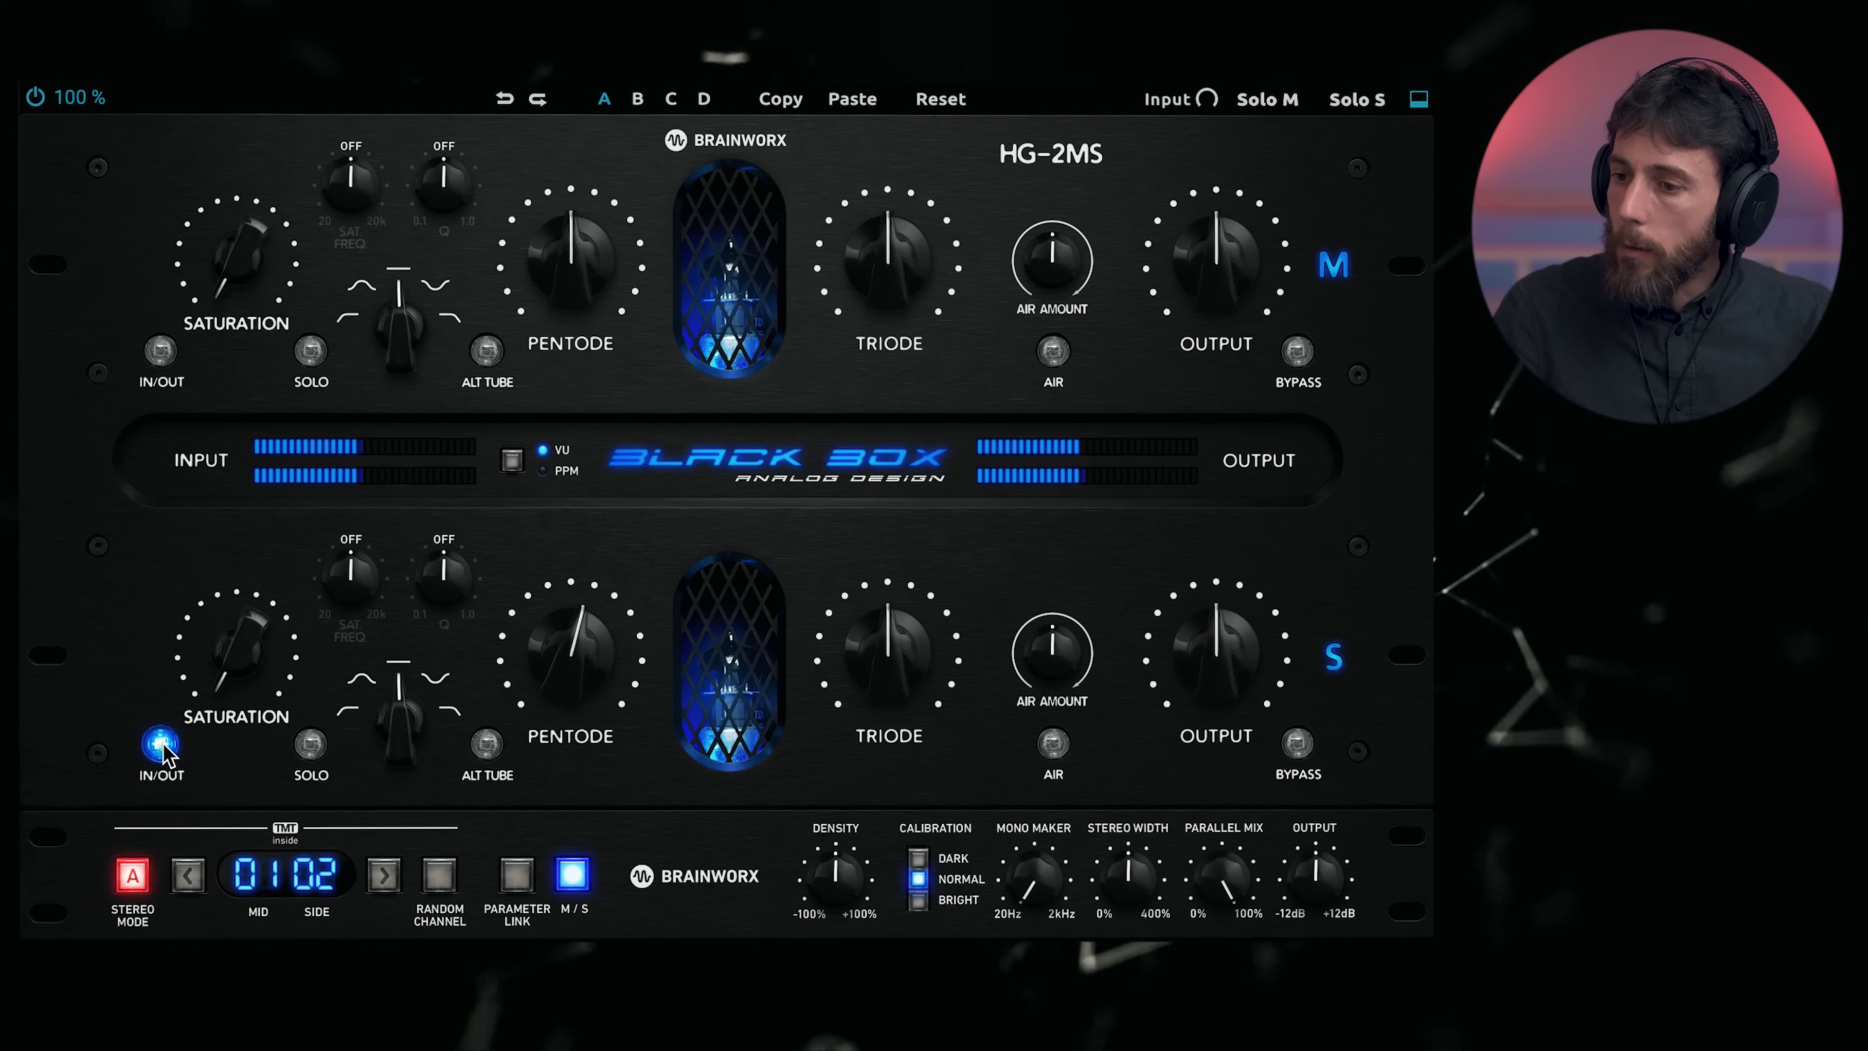
drag(250, 669, 229, 594)
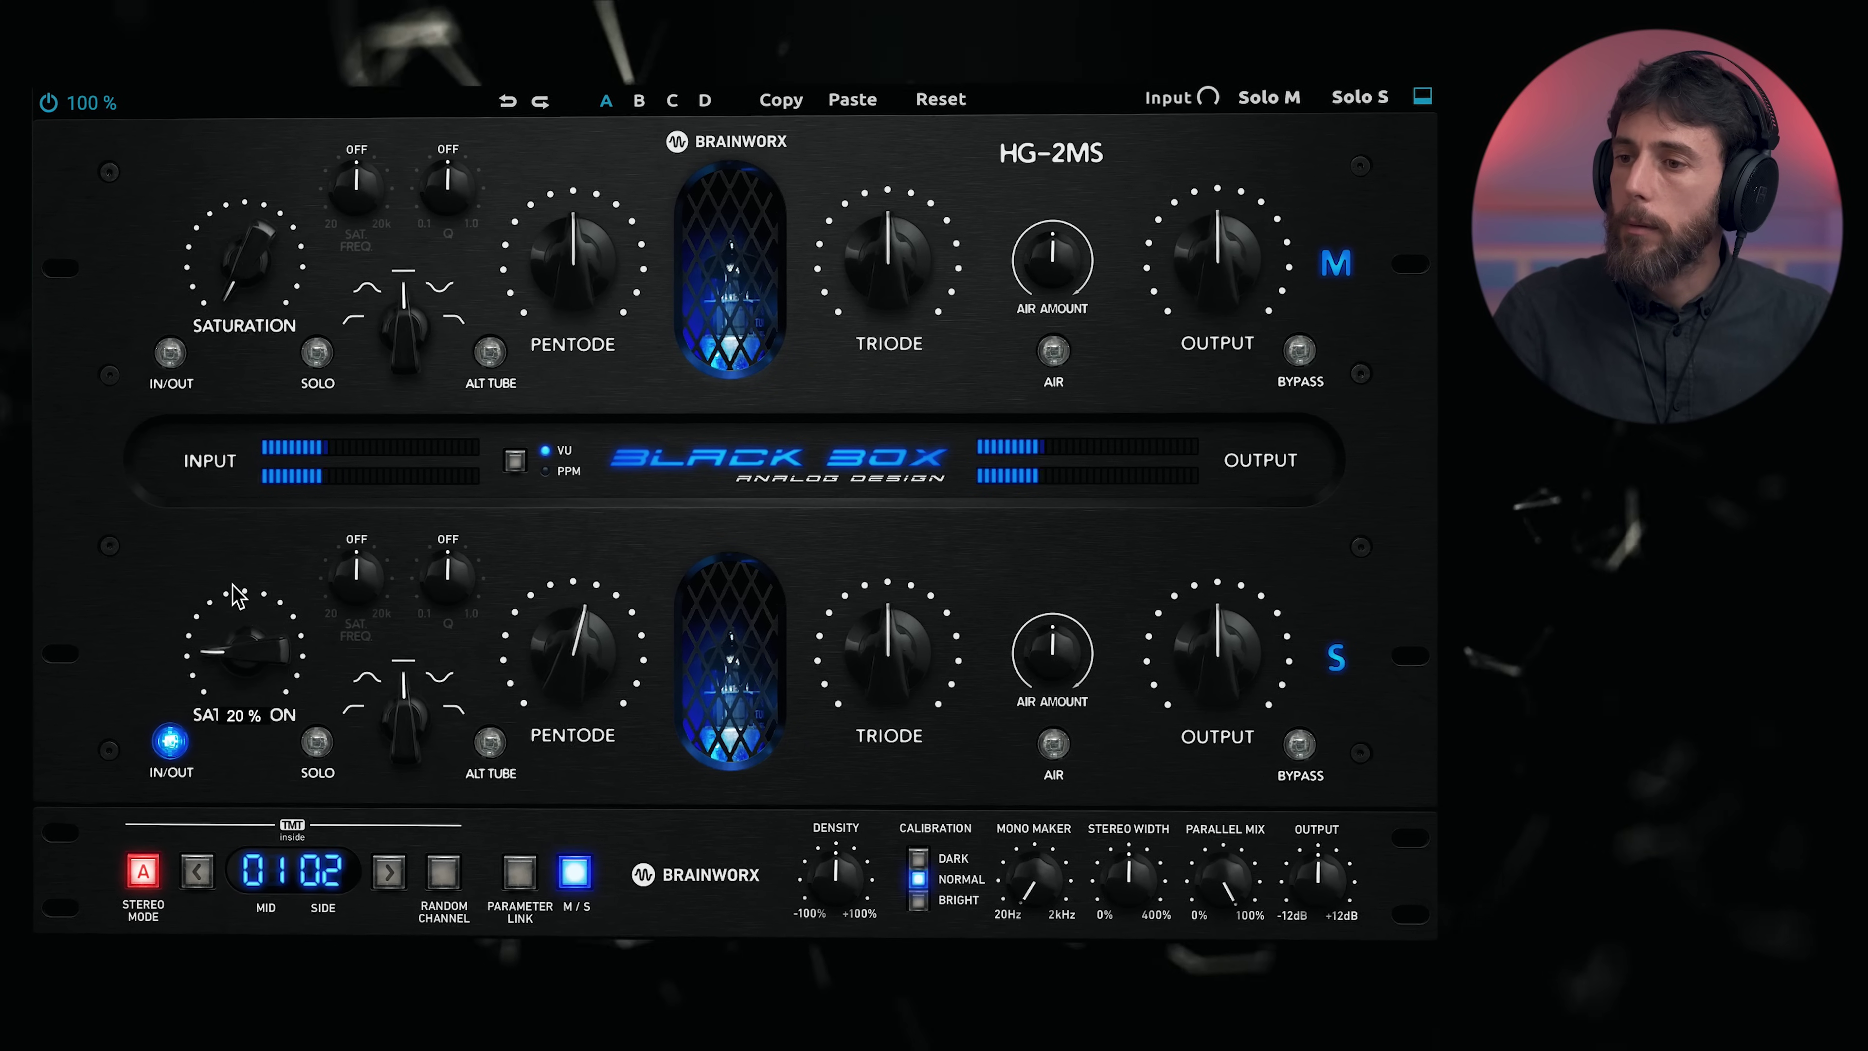
- Compare the mix with the HG-2MS bypassed and active
click(59, 108)
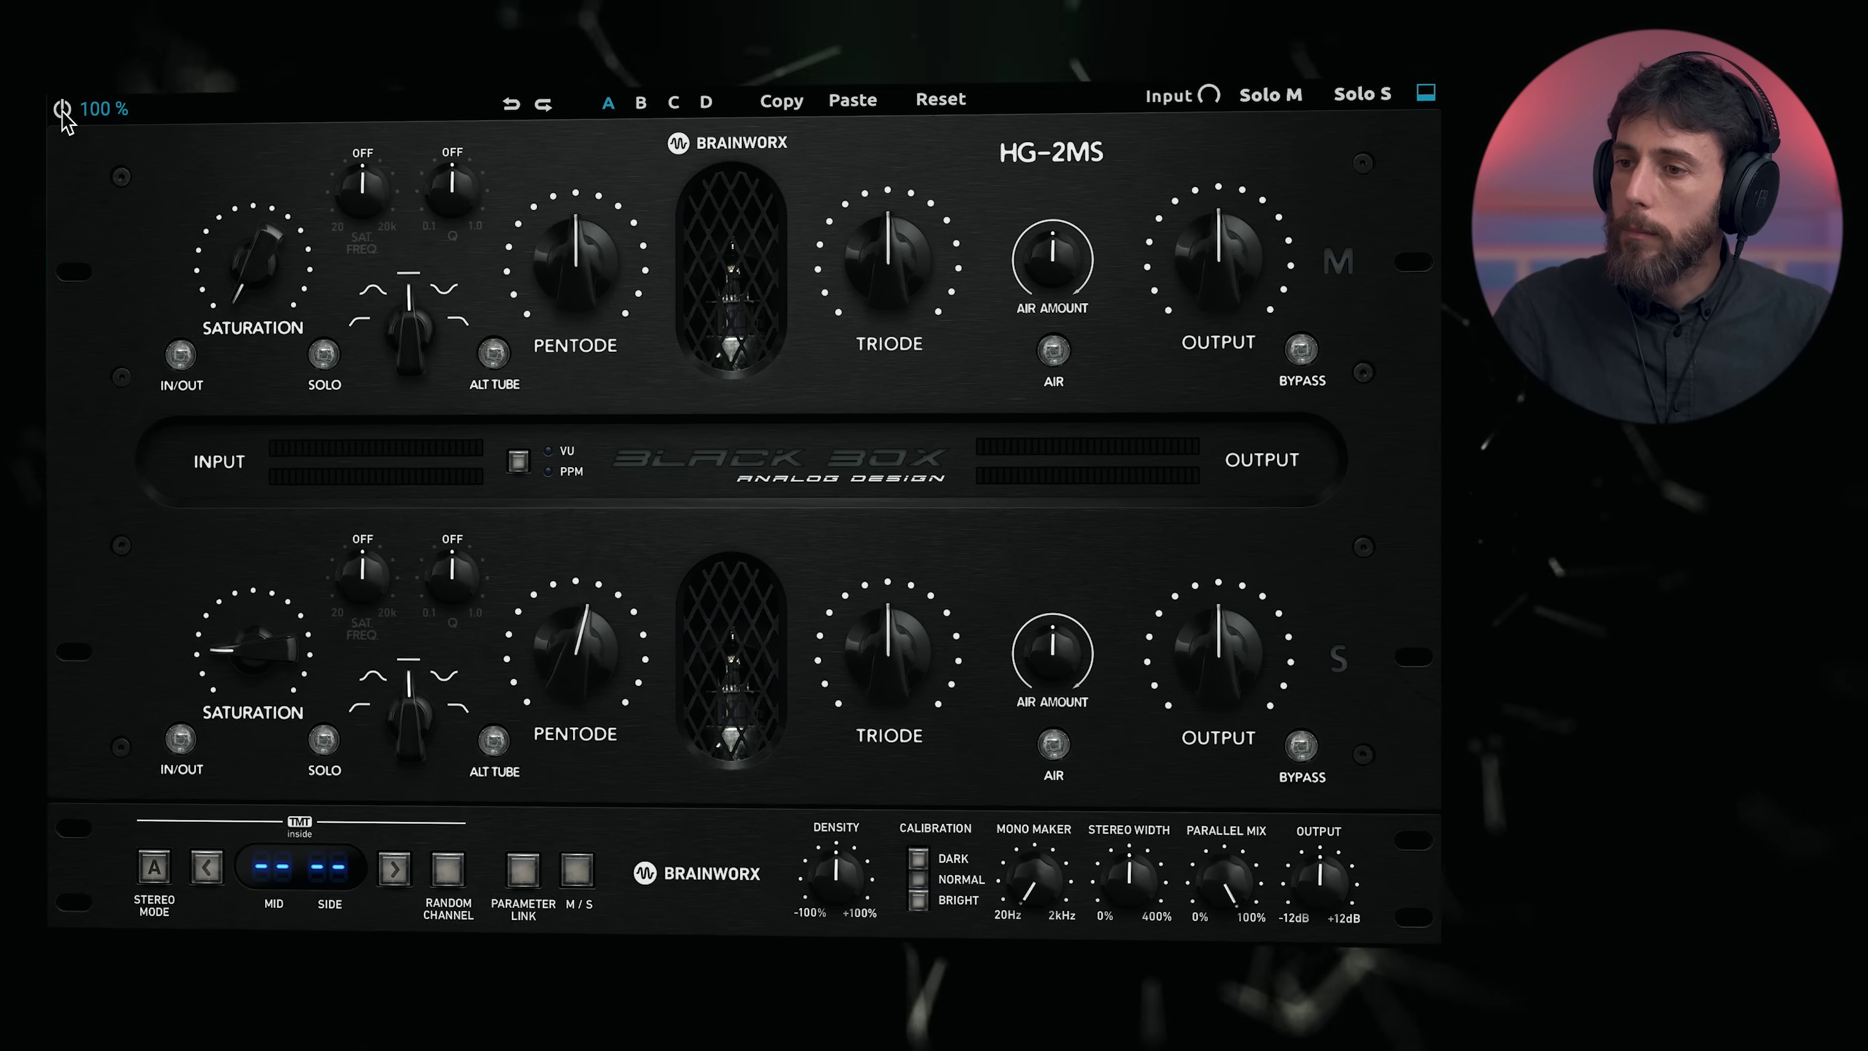
click(63, 111)
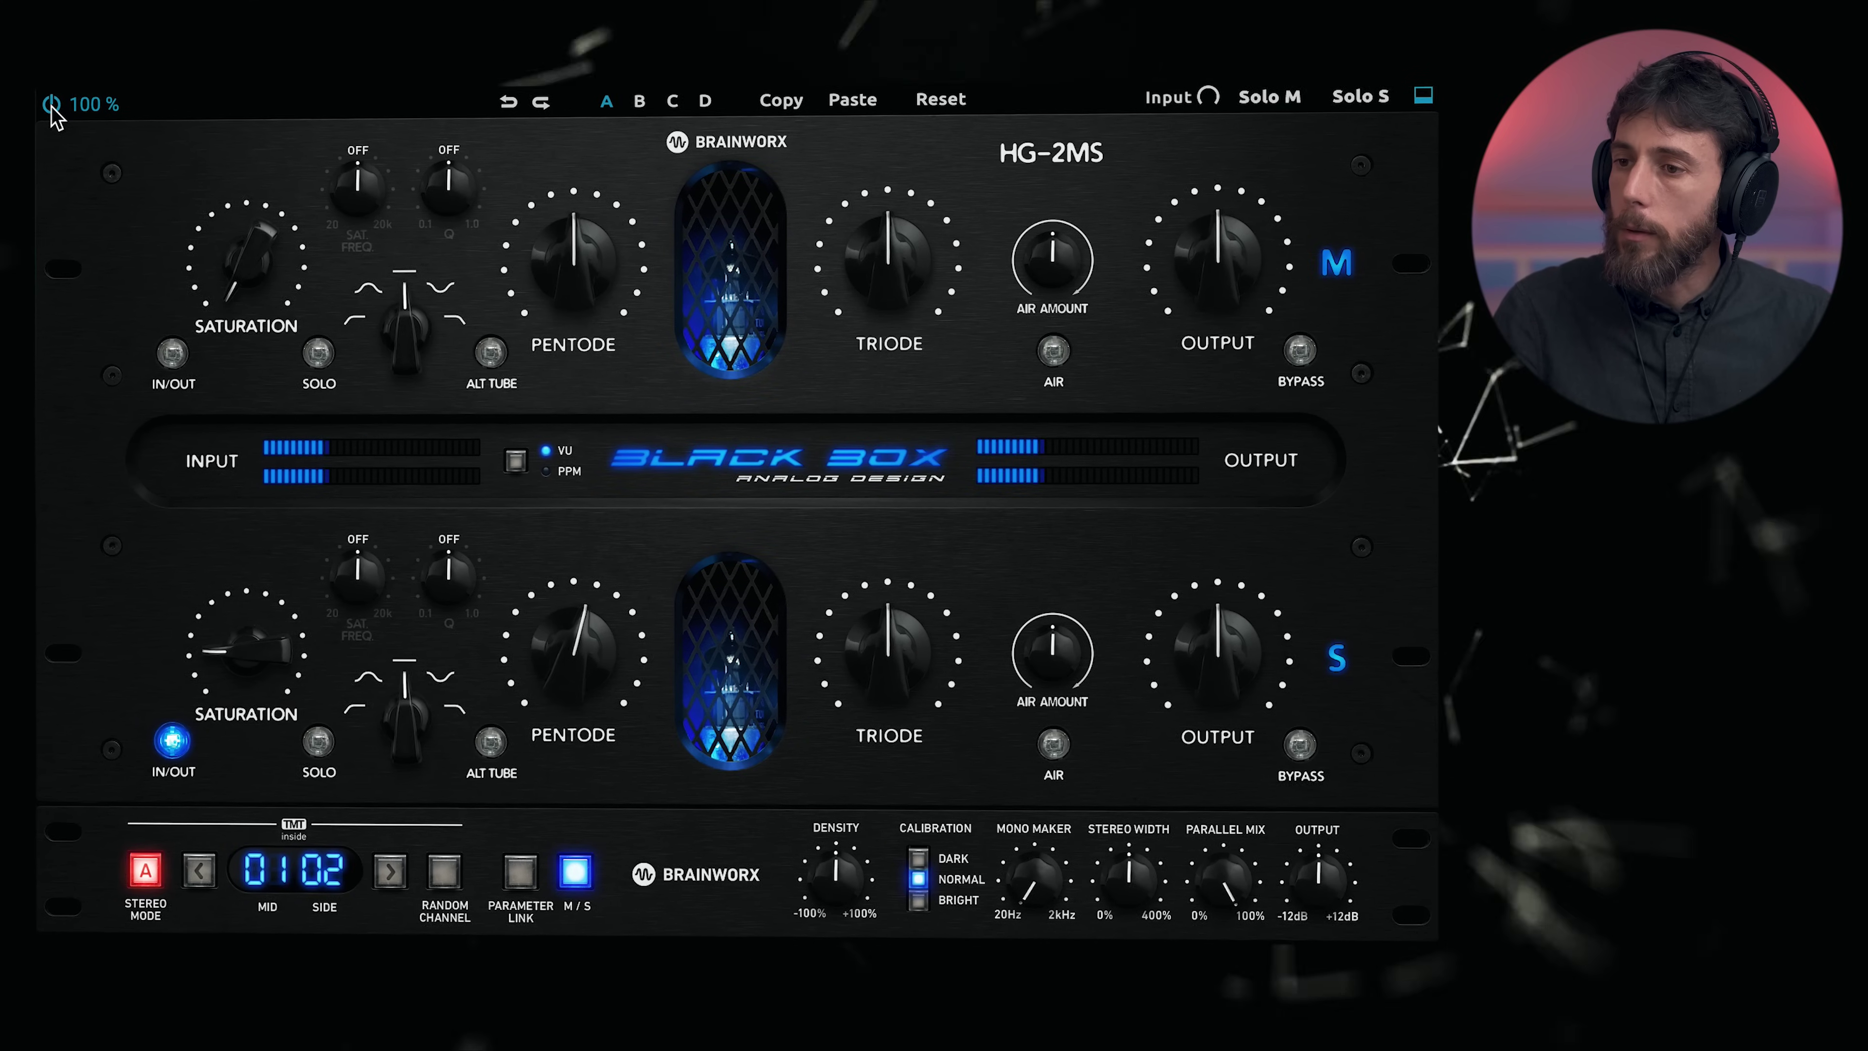
click(56, 109)
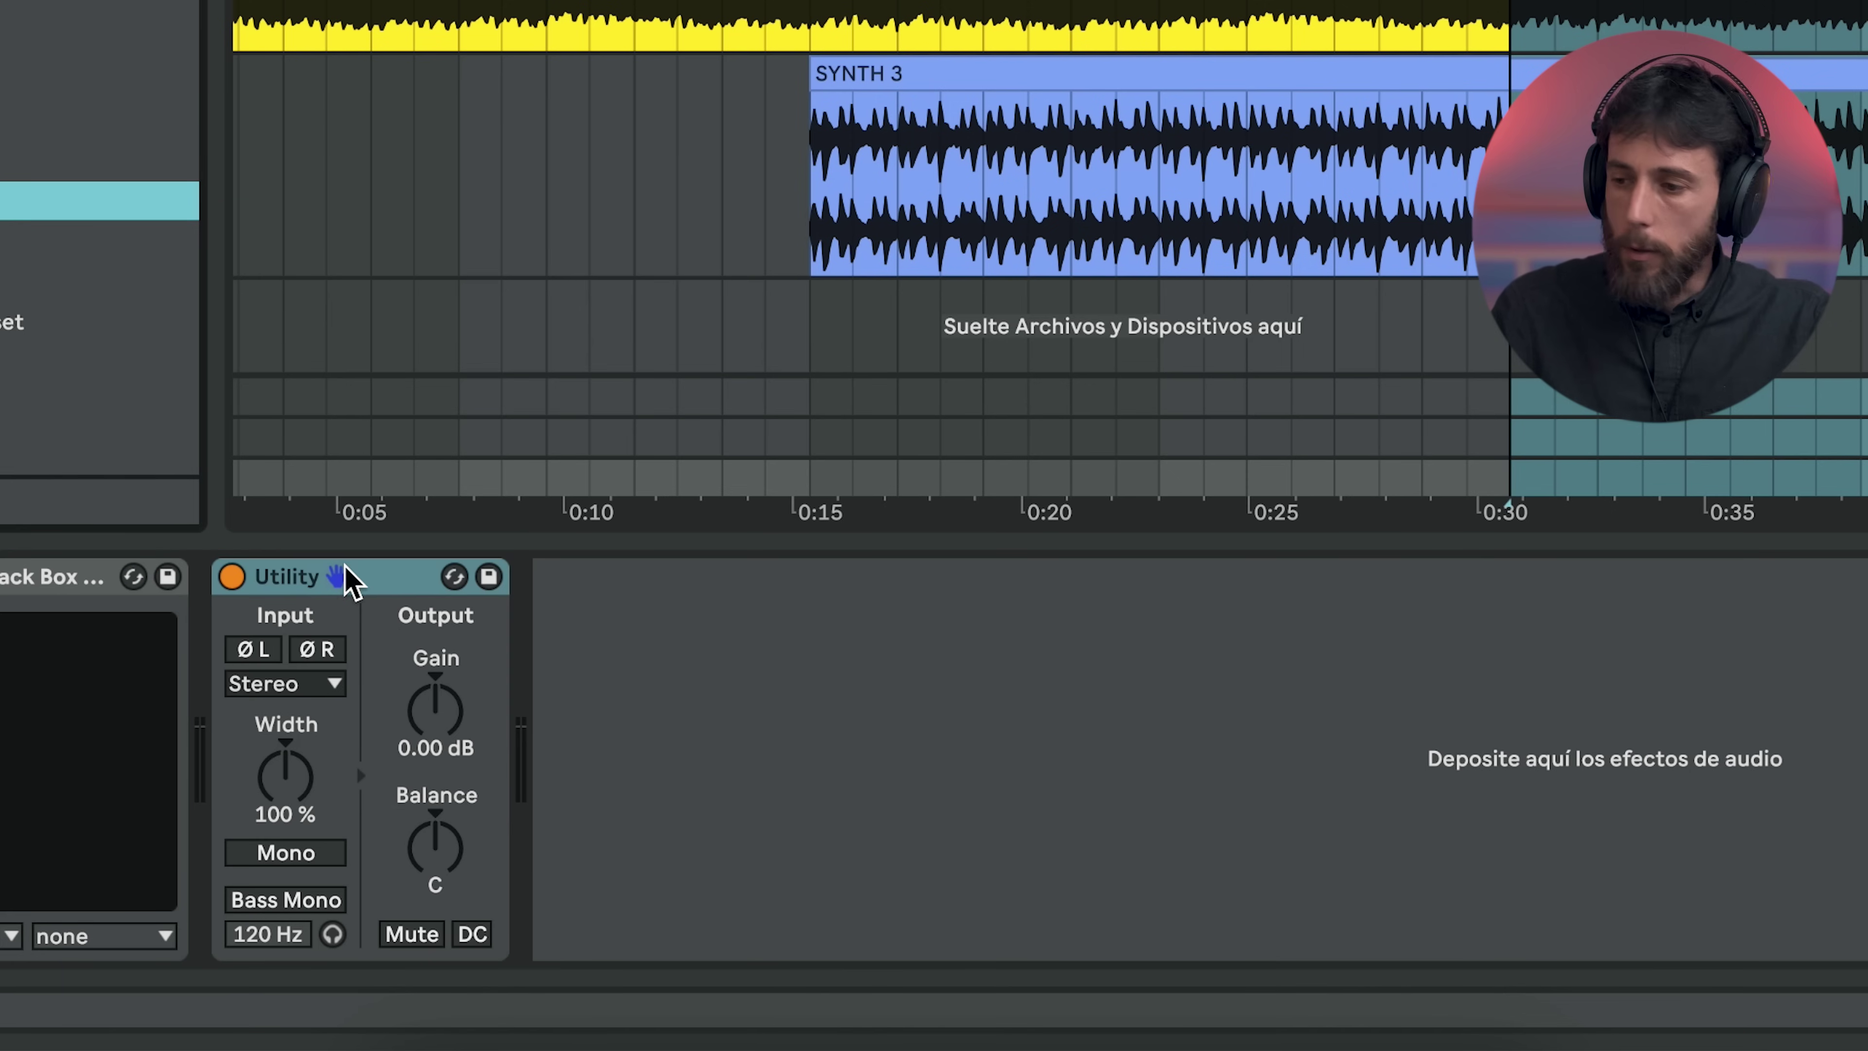
- Group the Utility device into an Audio Effect Rack and duplicate its chain
click(342, 575)
key(ctrl+g)
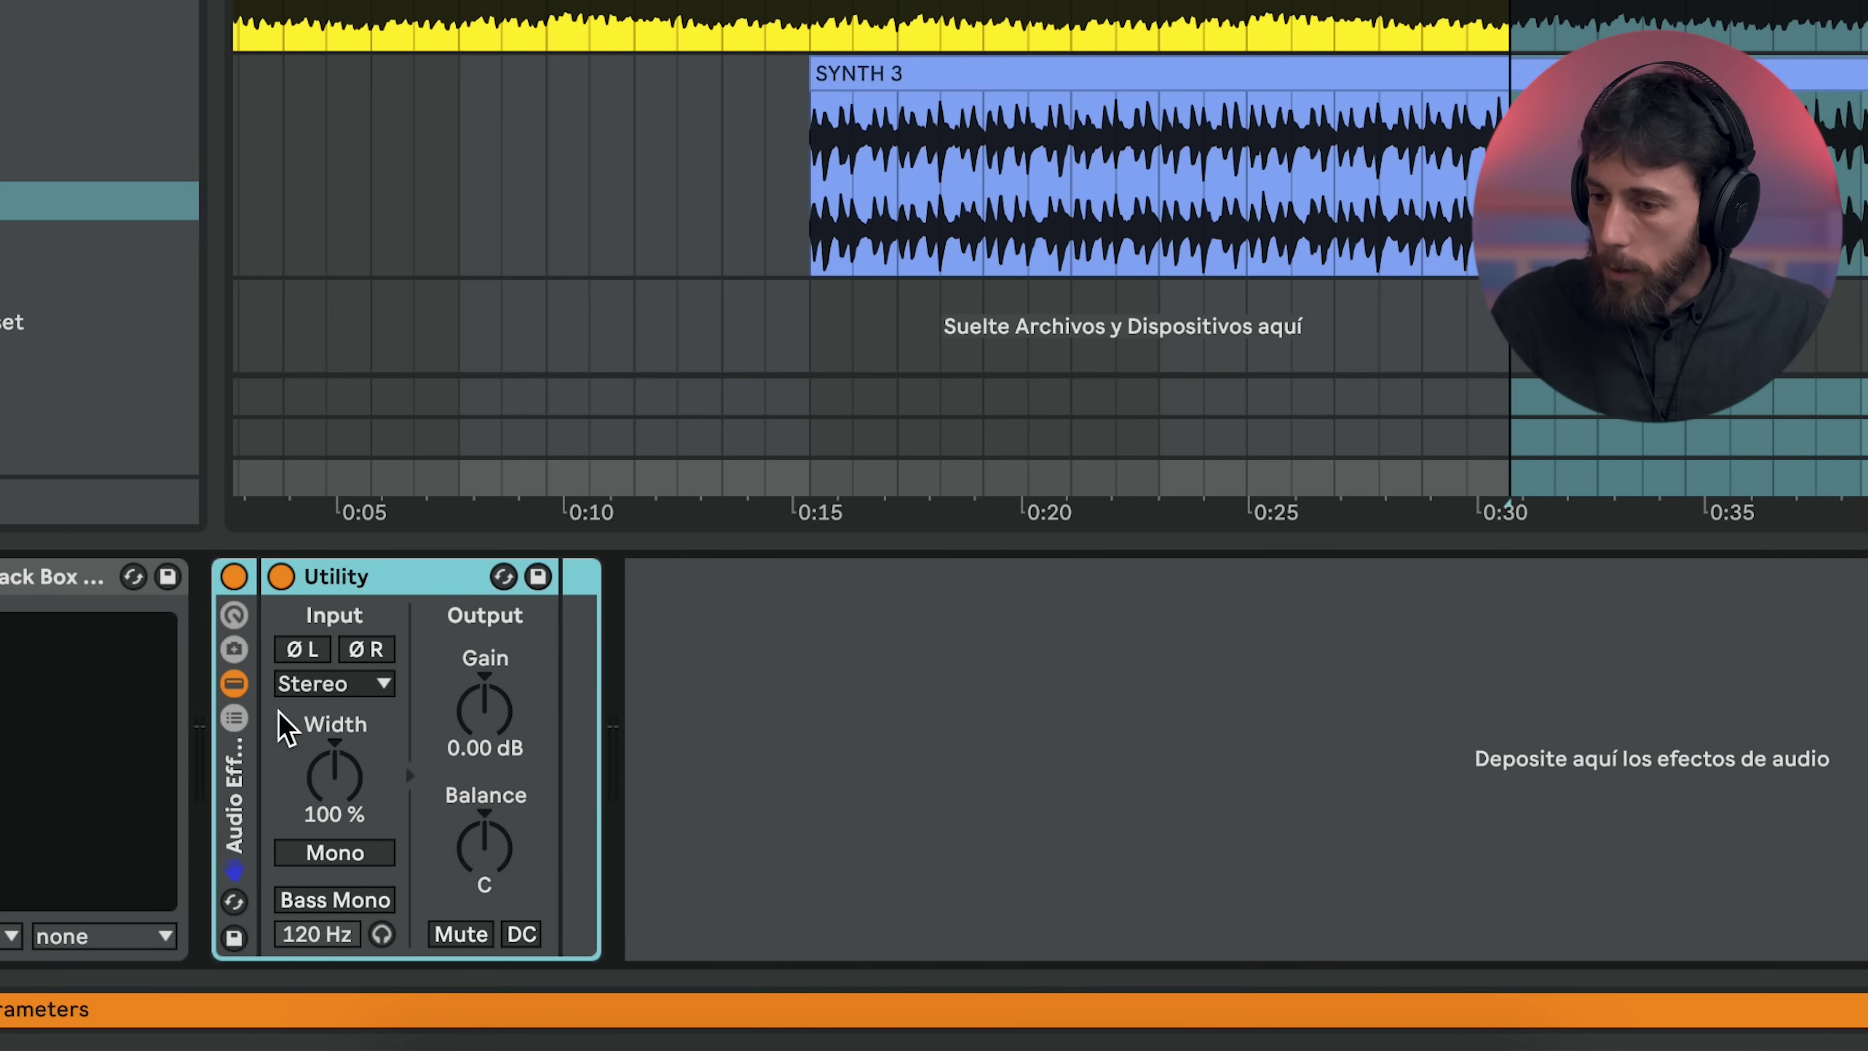
click(234, 717)
right_click(361, 703)
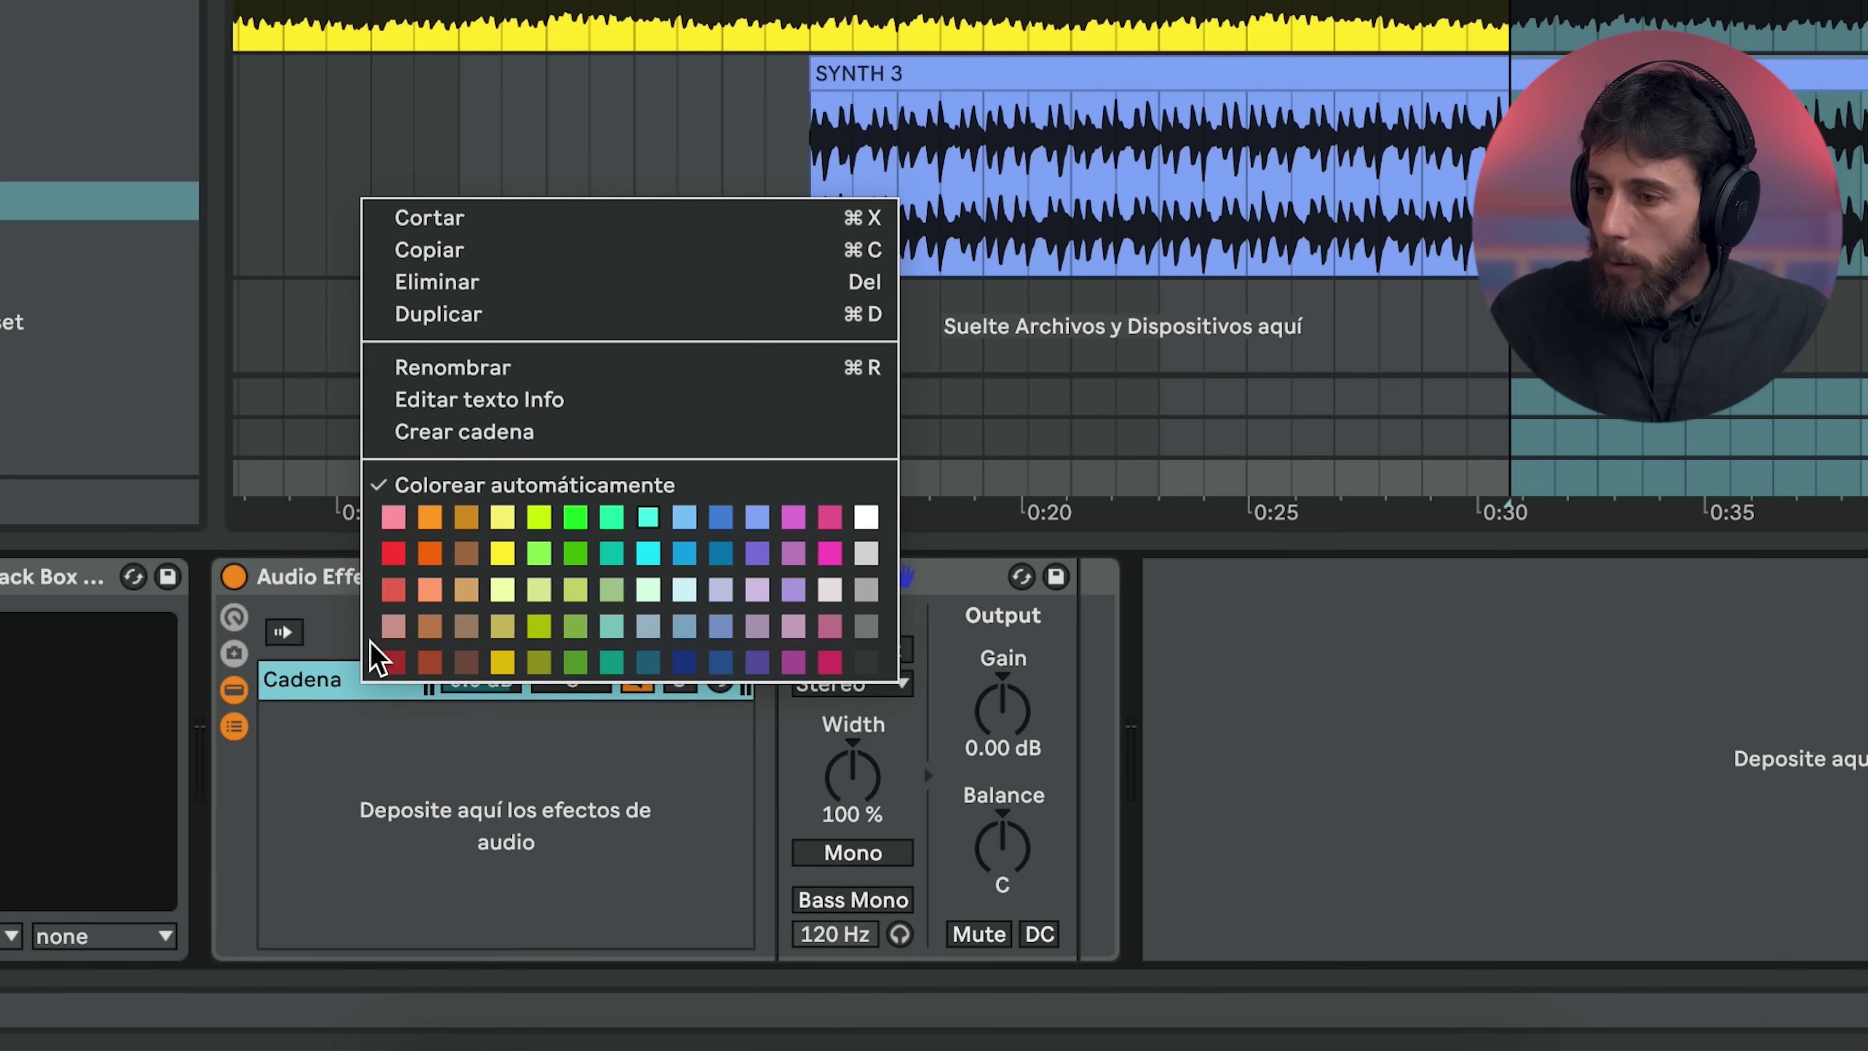
click(478, 314)
- Rename the rack's first chain MID and switch its Utility width to Mid/Side mode at 100M
click(334, 679)
key(ctrl+r)
text(MID)
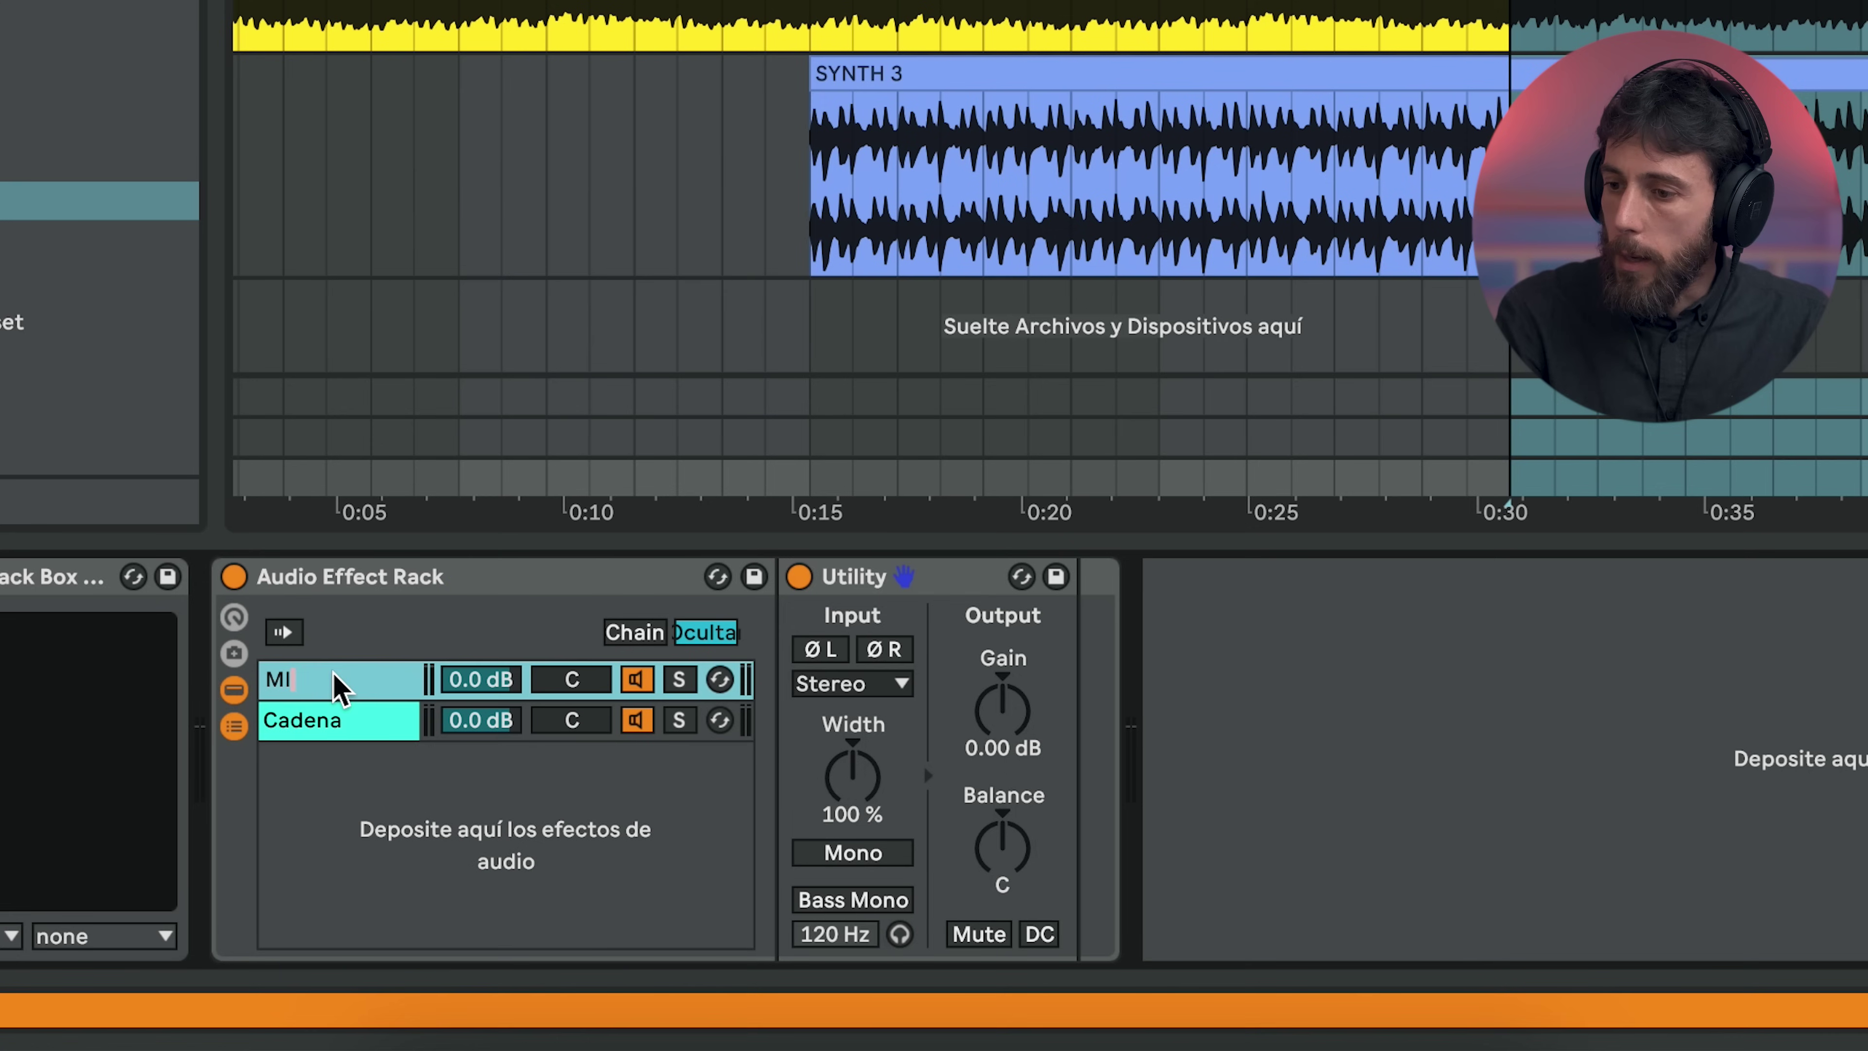
key(Return)
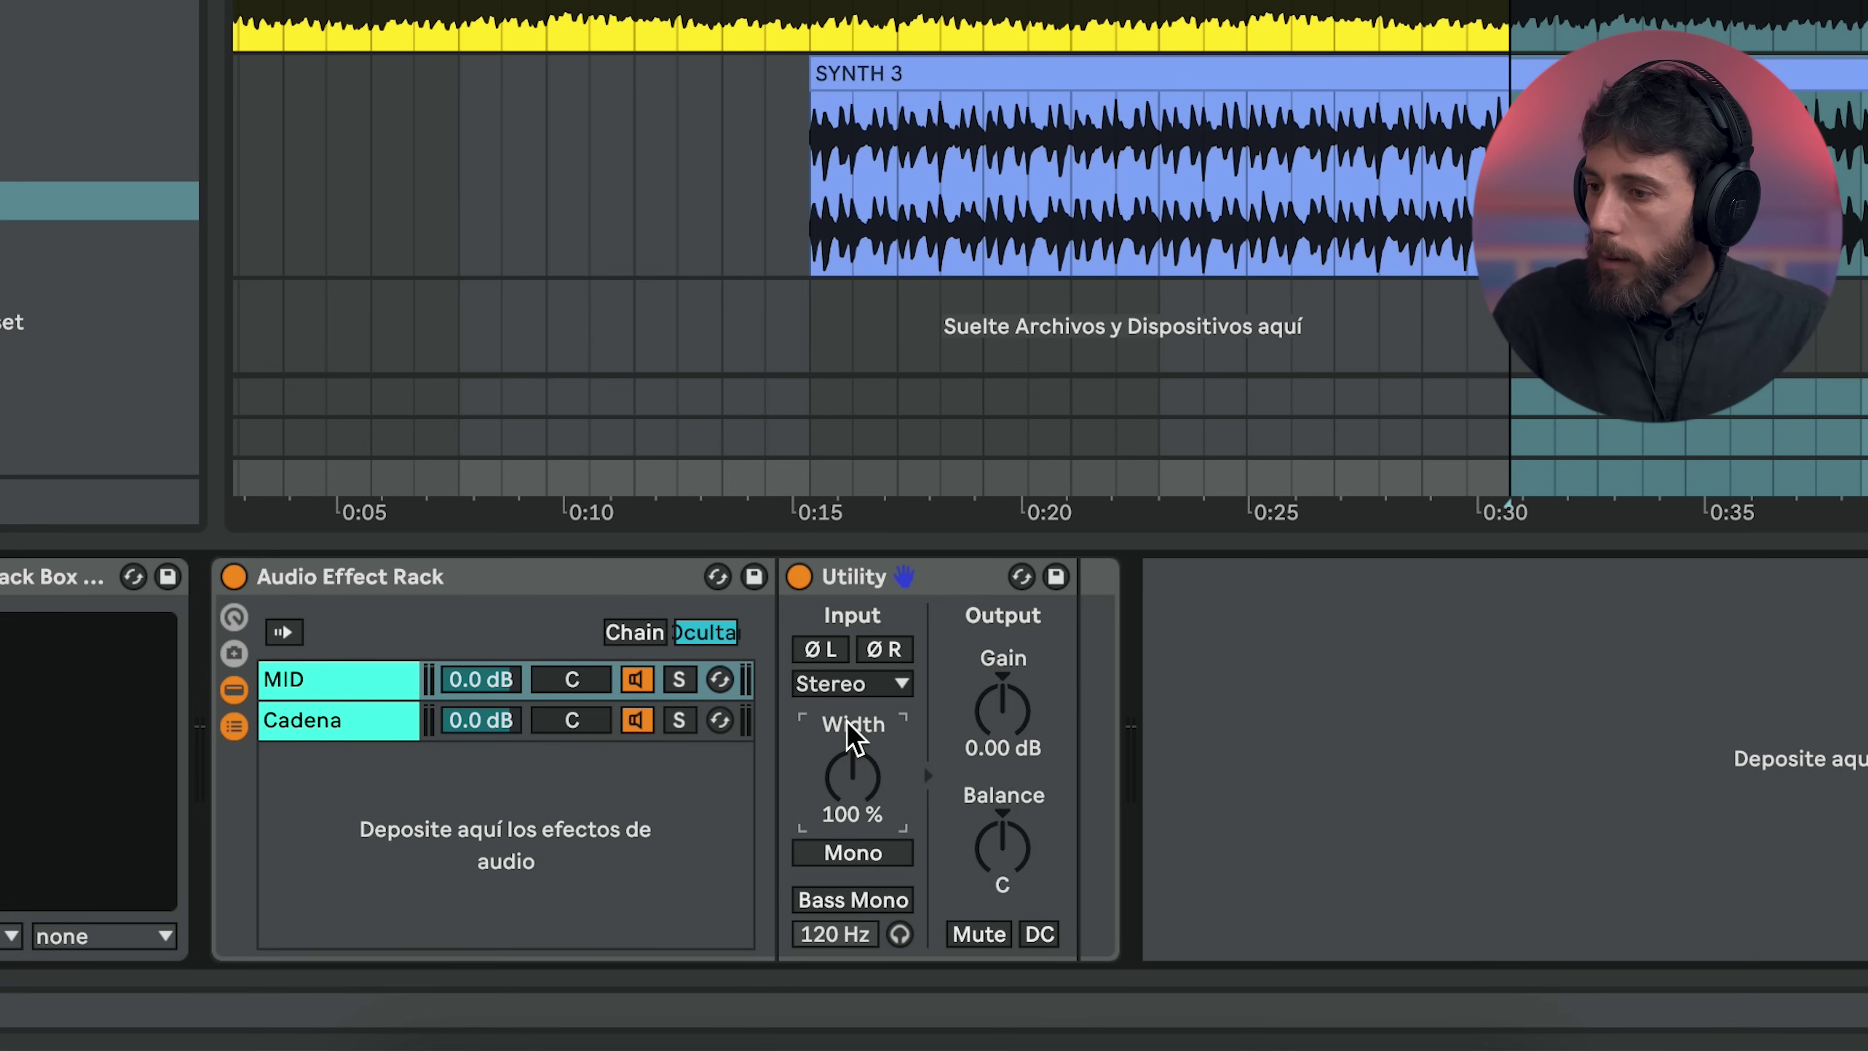
right_click(846, 735)
click(1063, 53)
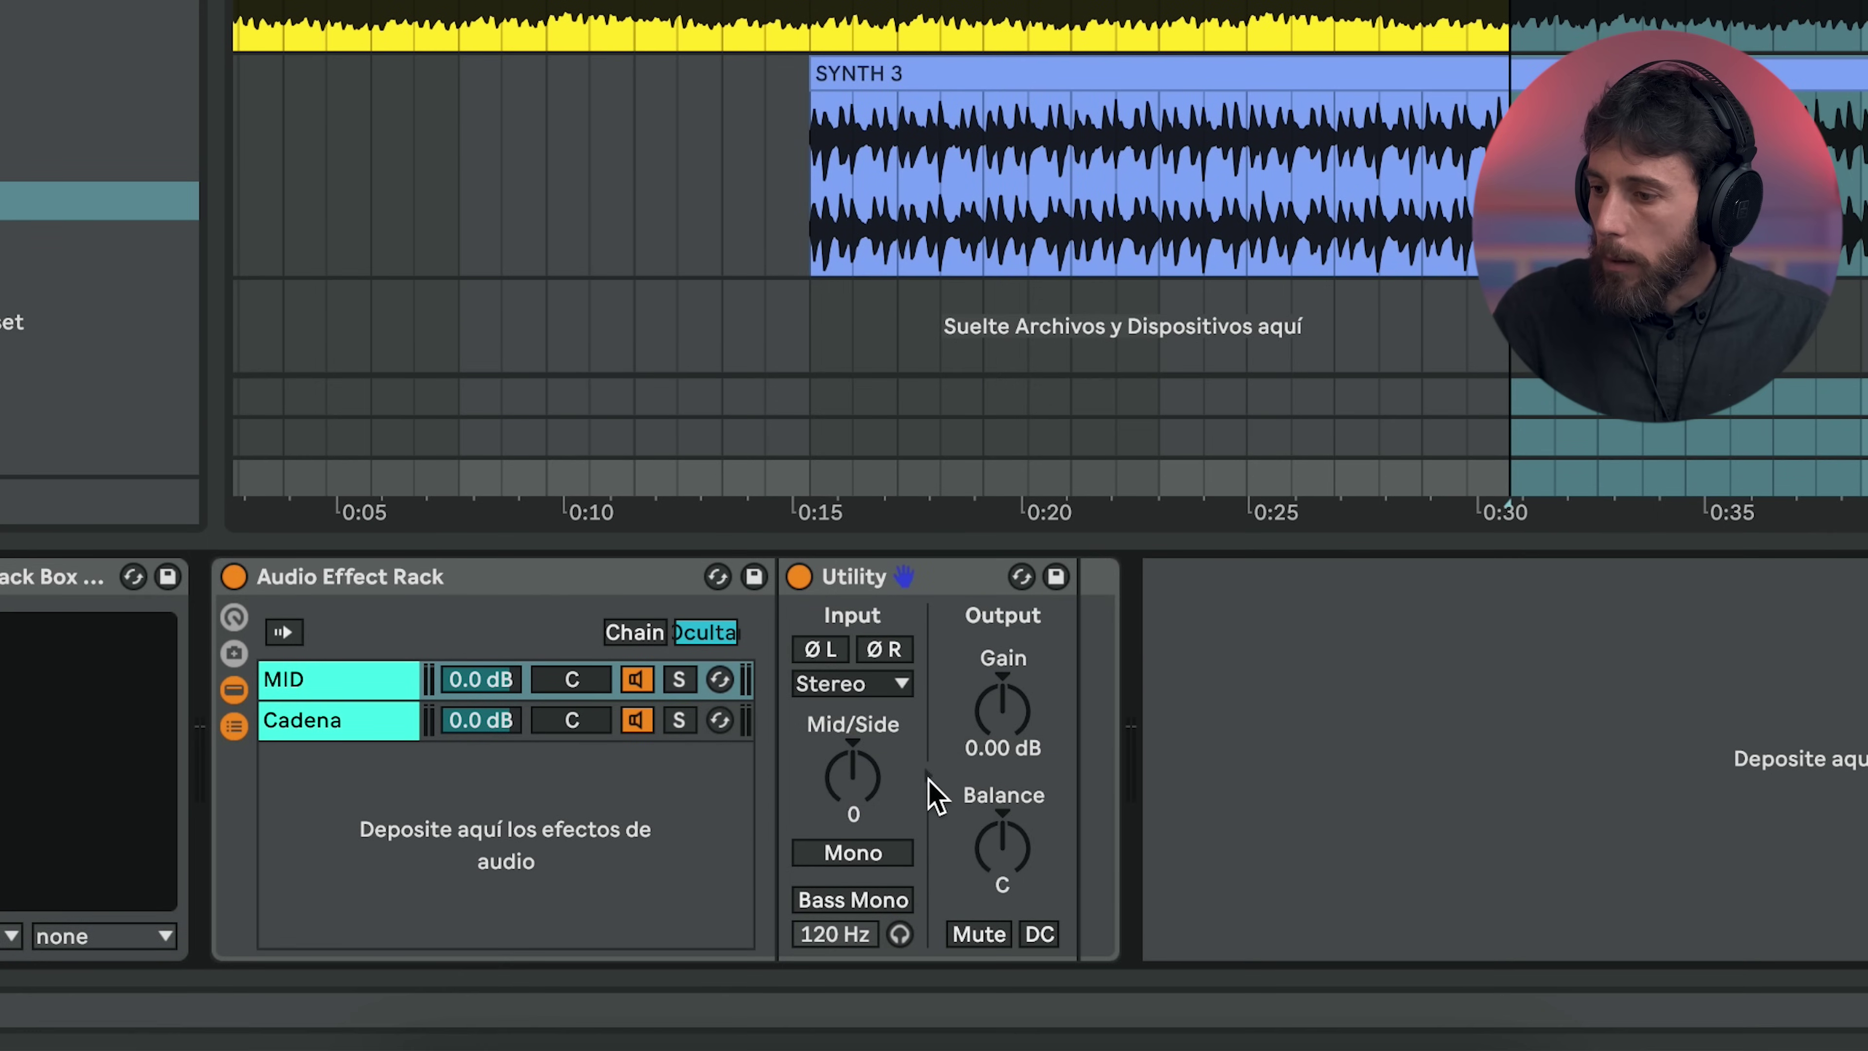
drag(851, 905, 852, 972)
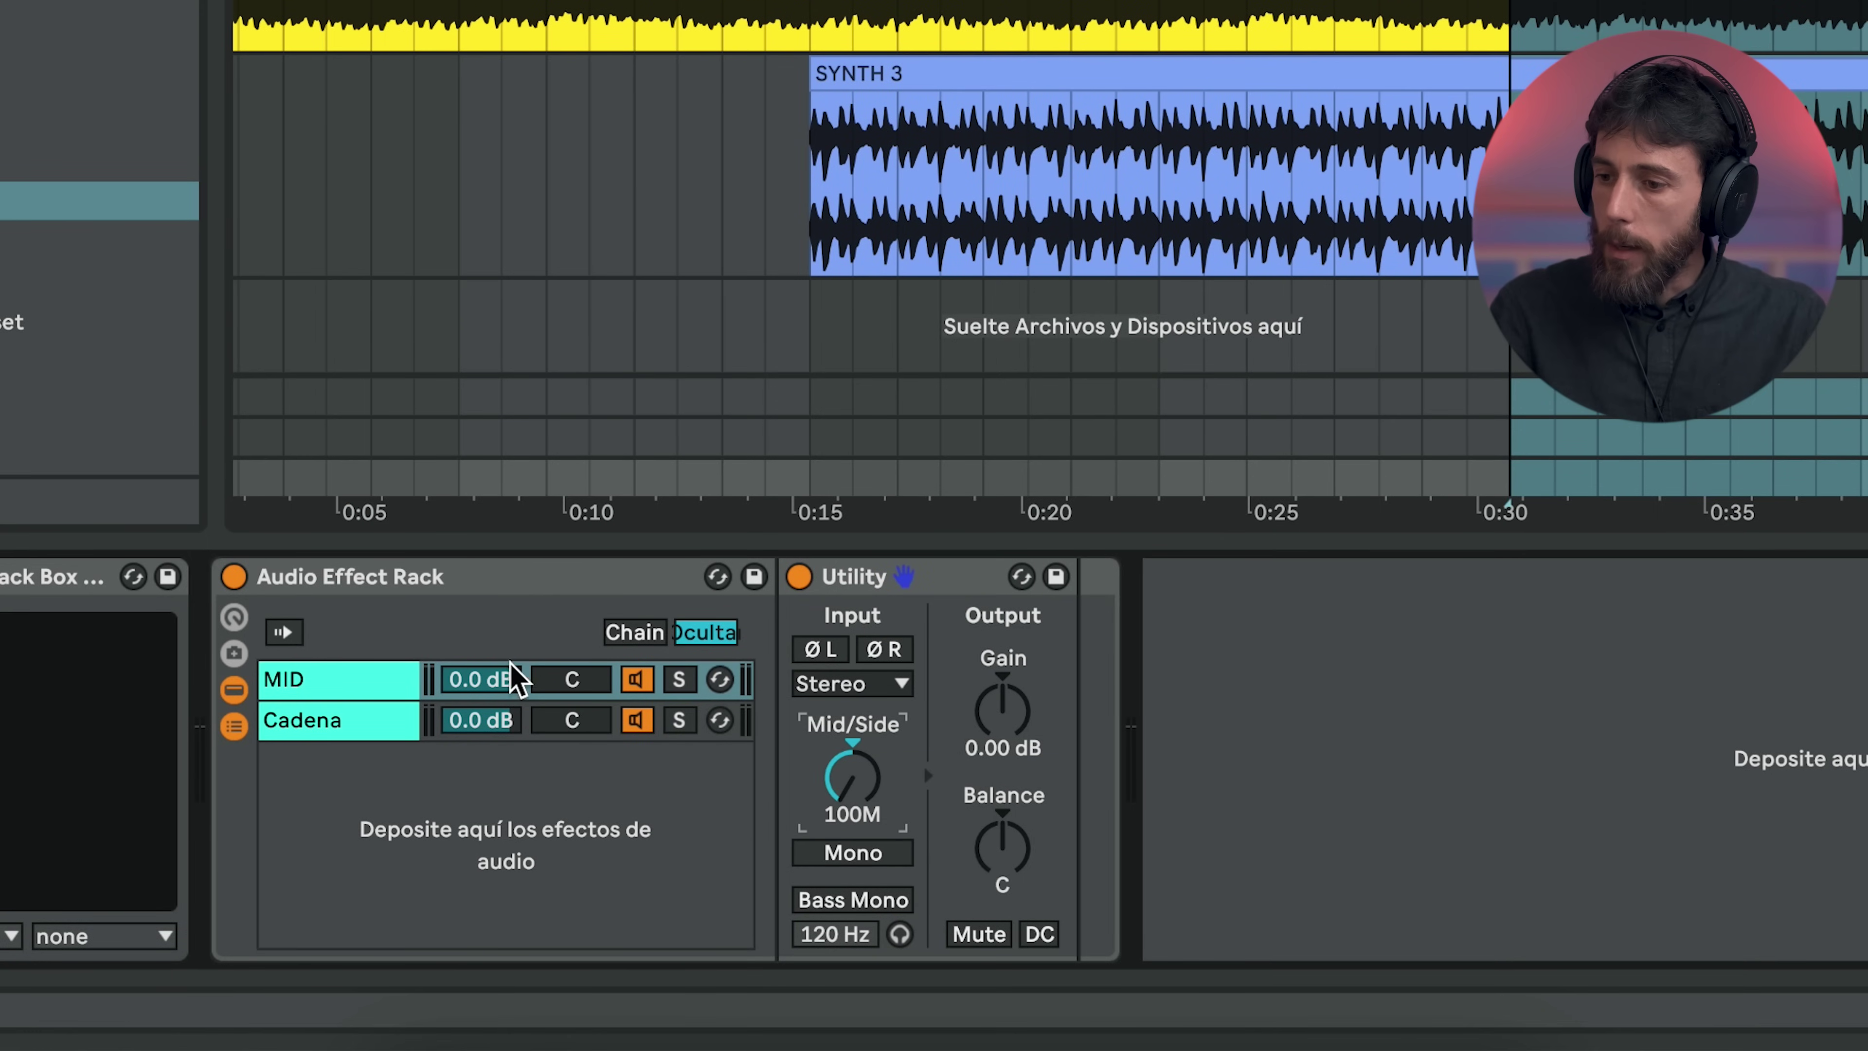
- Rename the second chain SIDE and switch its Utility width to Mid/Side mode at 100S
click(354, 721)
key(ctrl+r)
text(SIDE)
key(Return)
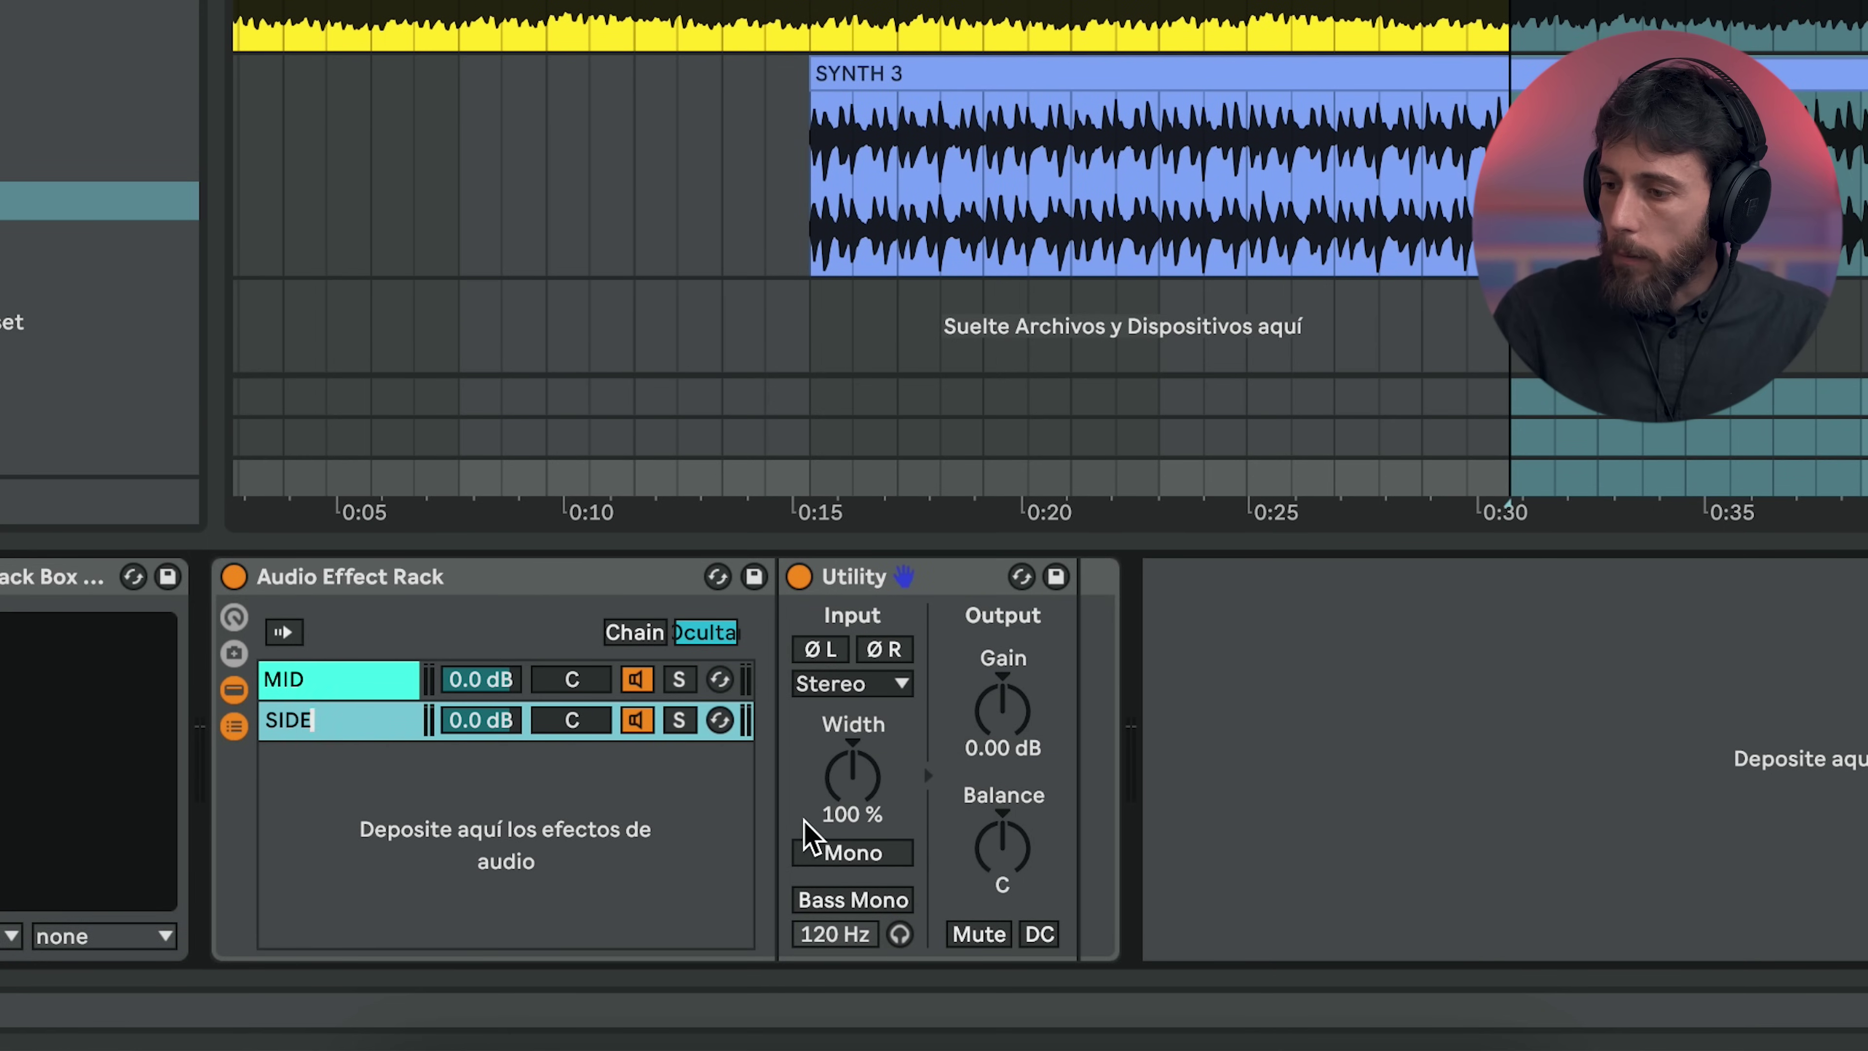
right_click(846, 733)
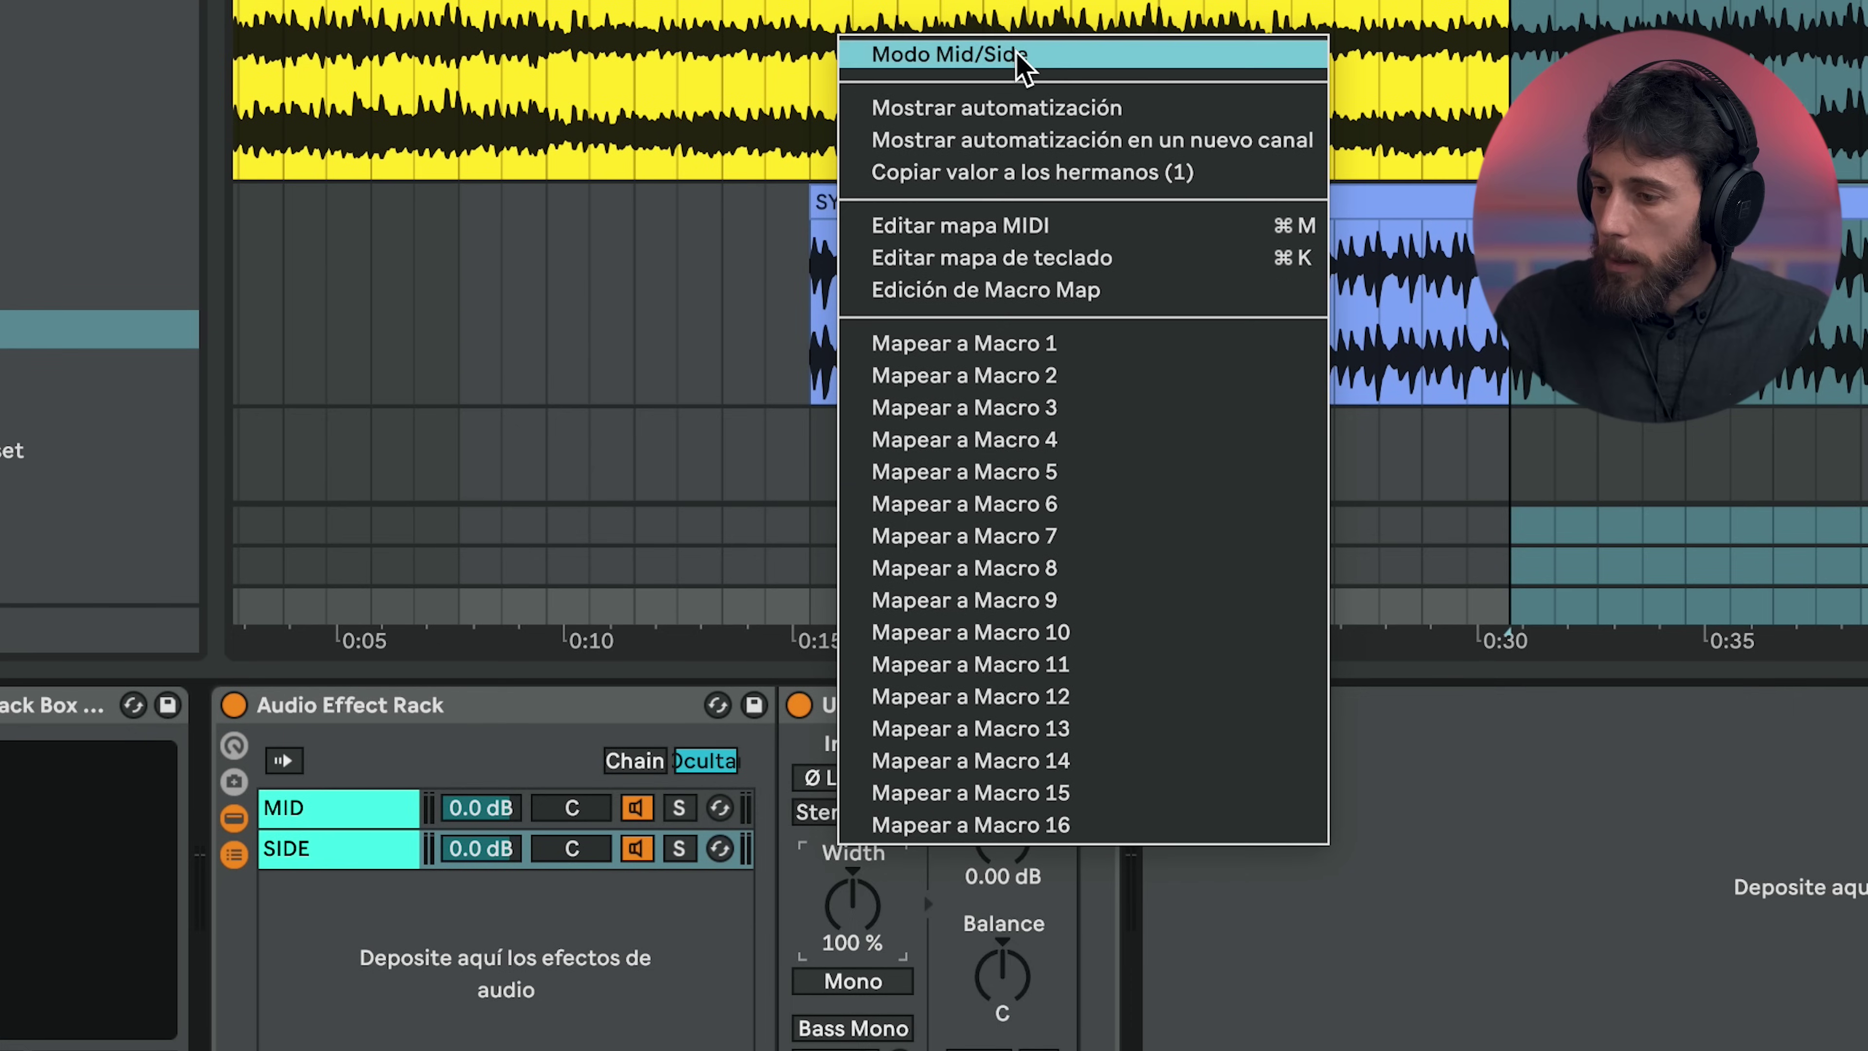
click(1017, 55)
drag(838, 787, 838, 685)
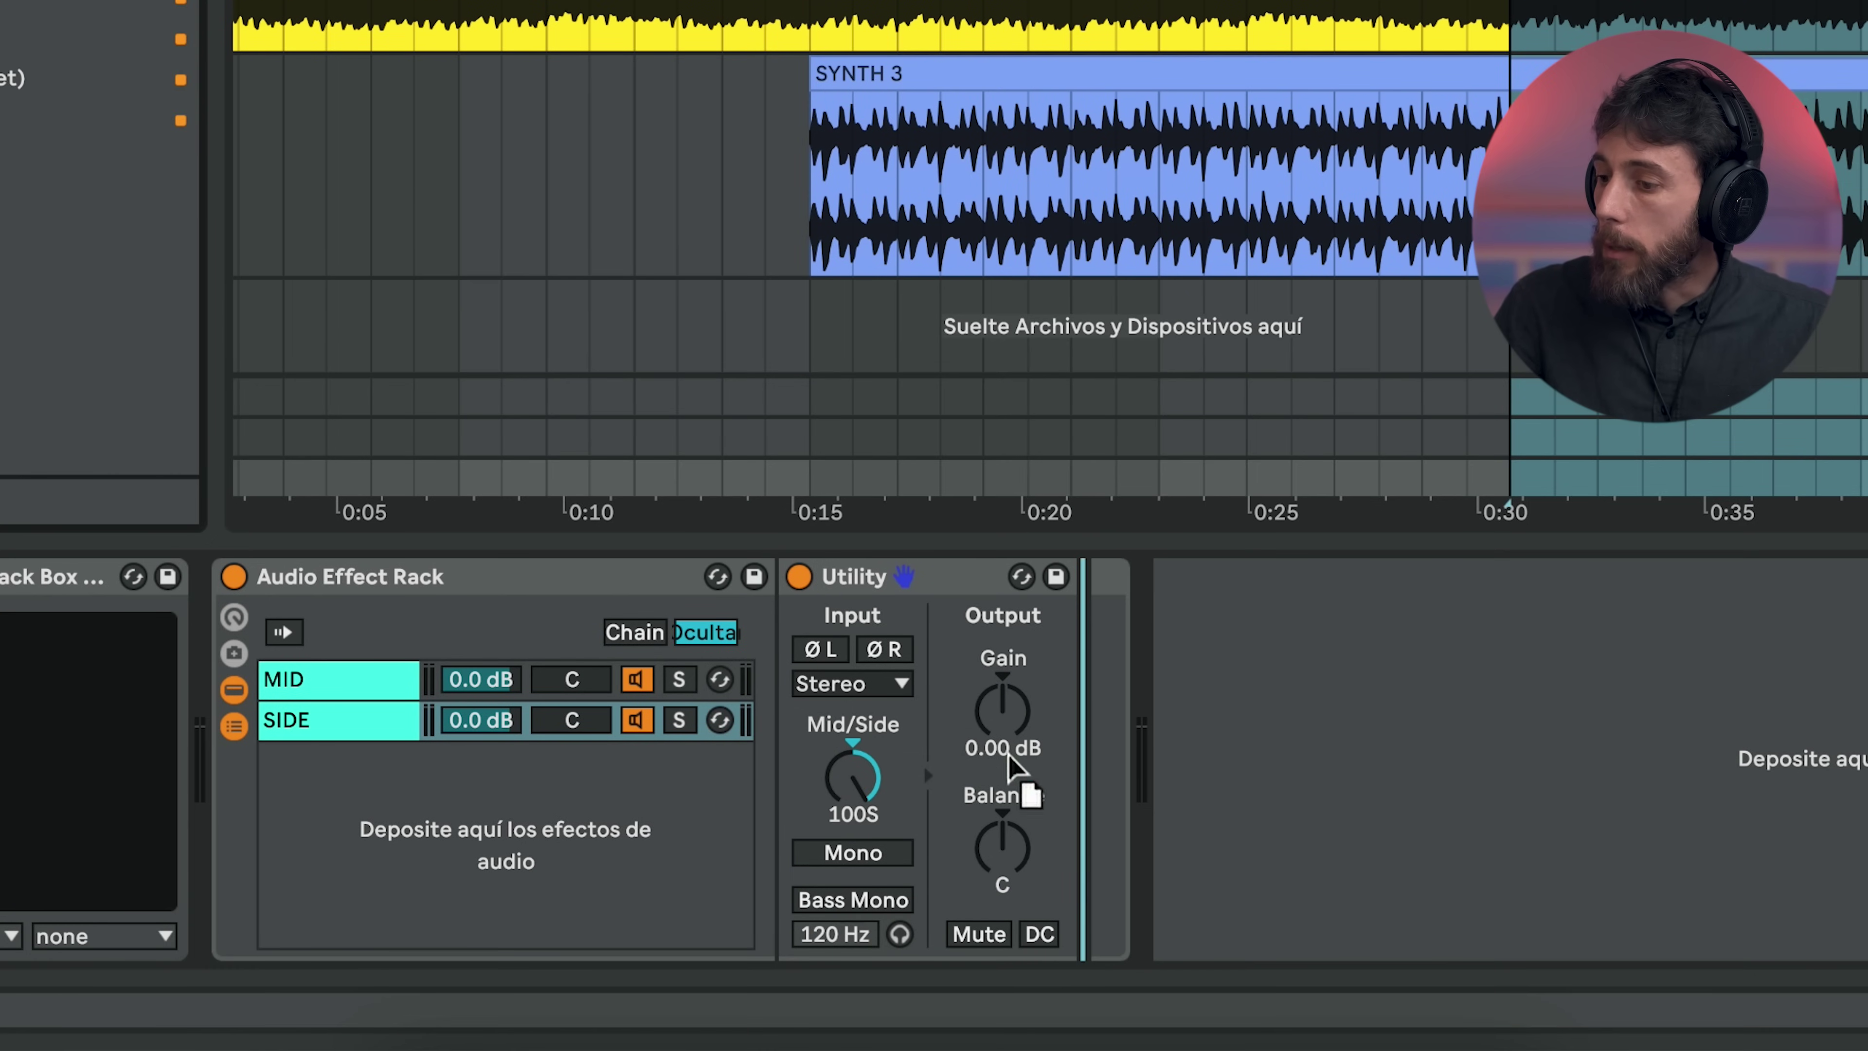
- Add a Saturator after the Utility in the SIDE chain and set its Drive to 2.29 dB during playback
key(Return)
key(space)
drag(1132, 685, 1134, 656)
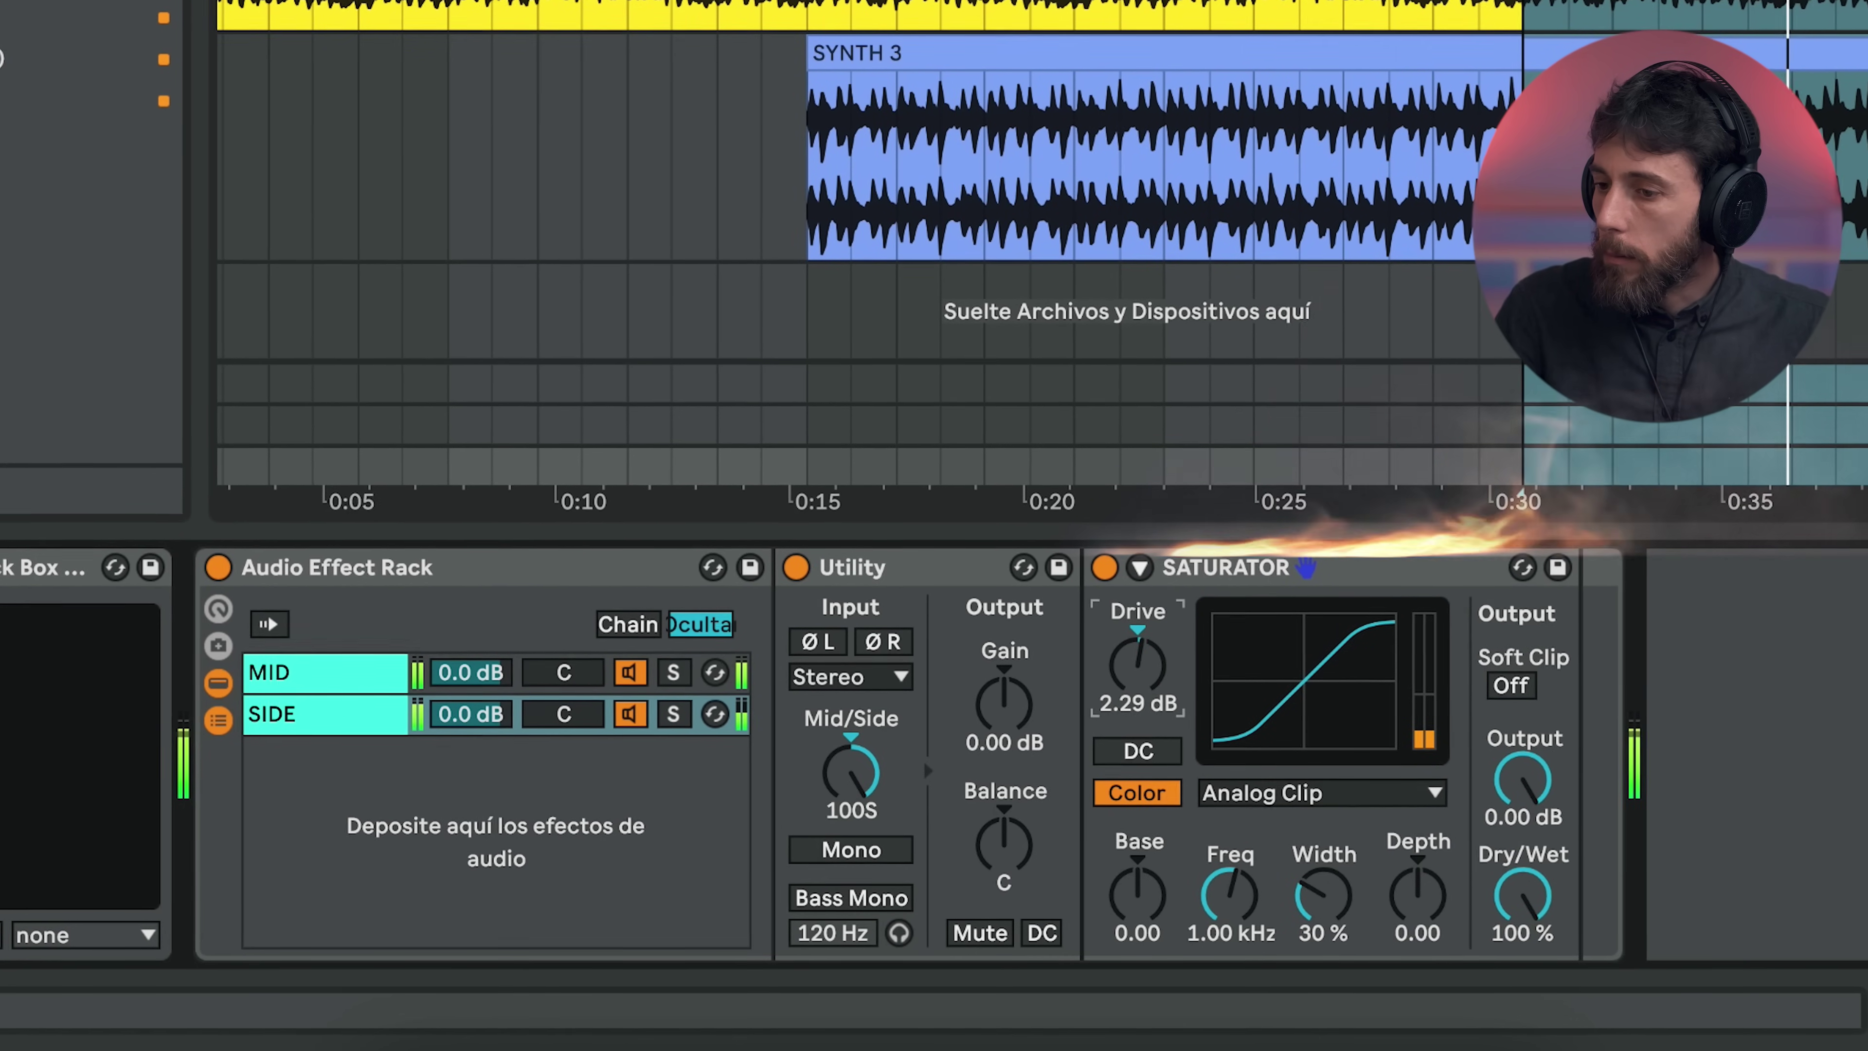
- Compare the mix with the Audio Effect Rack bypassed and active, and review the devices in the MID and SIDE chains
click(214, 565)
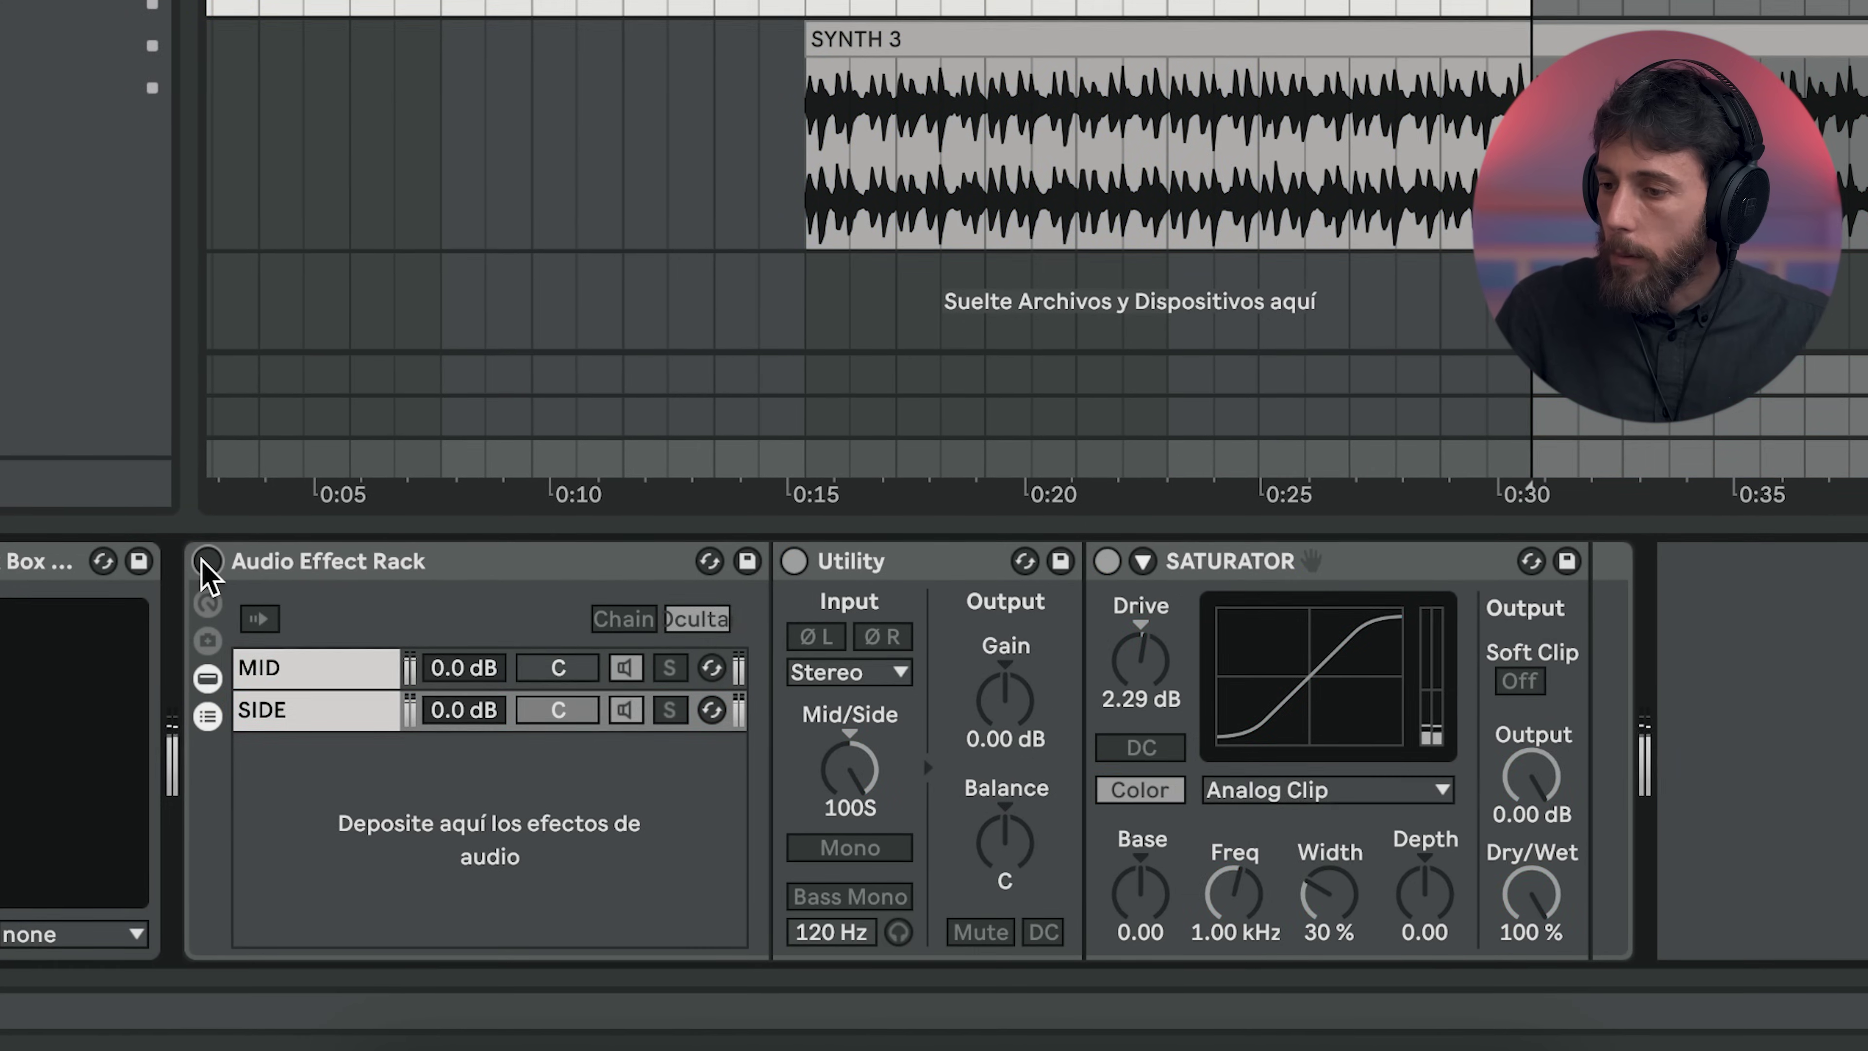
click(207, 563)
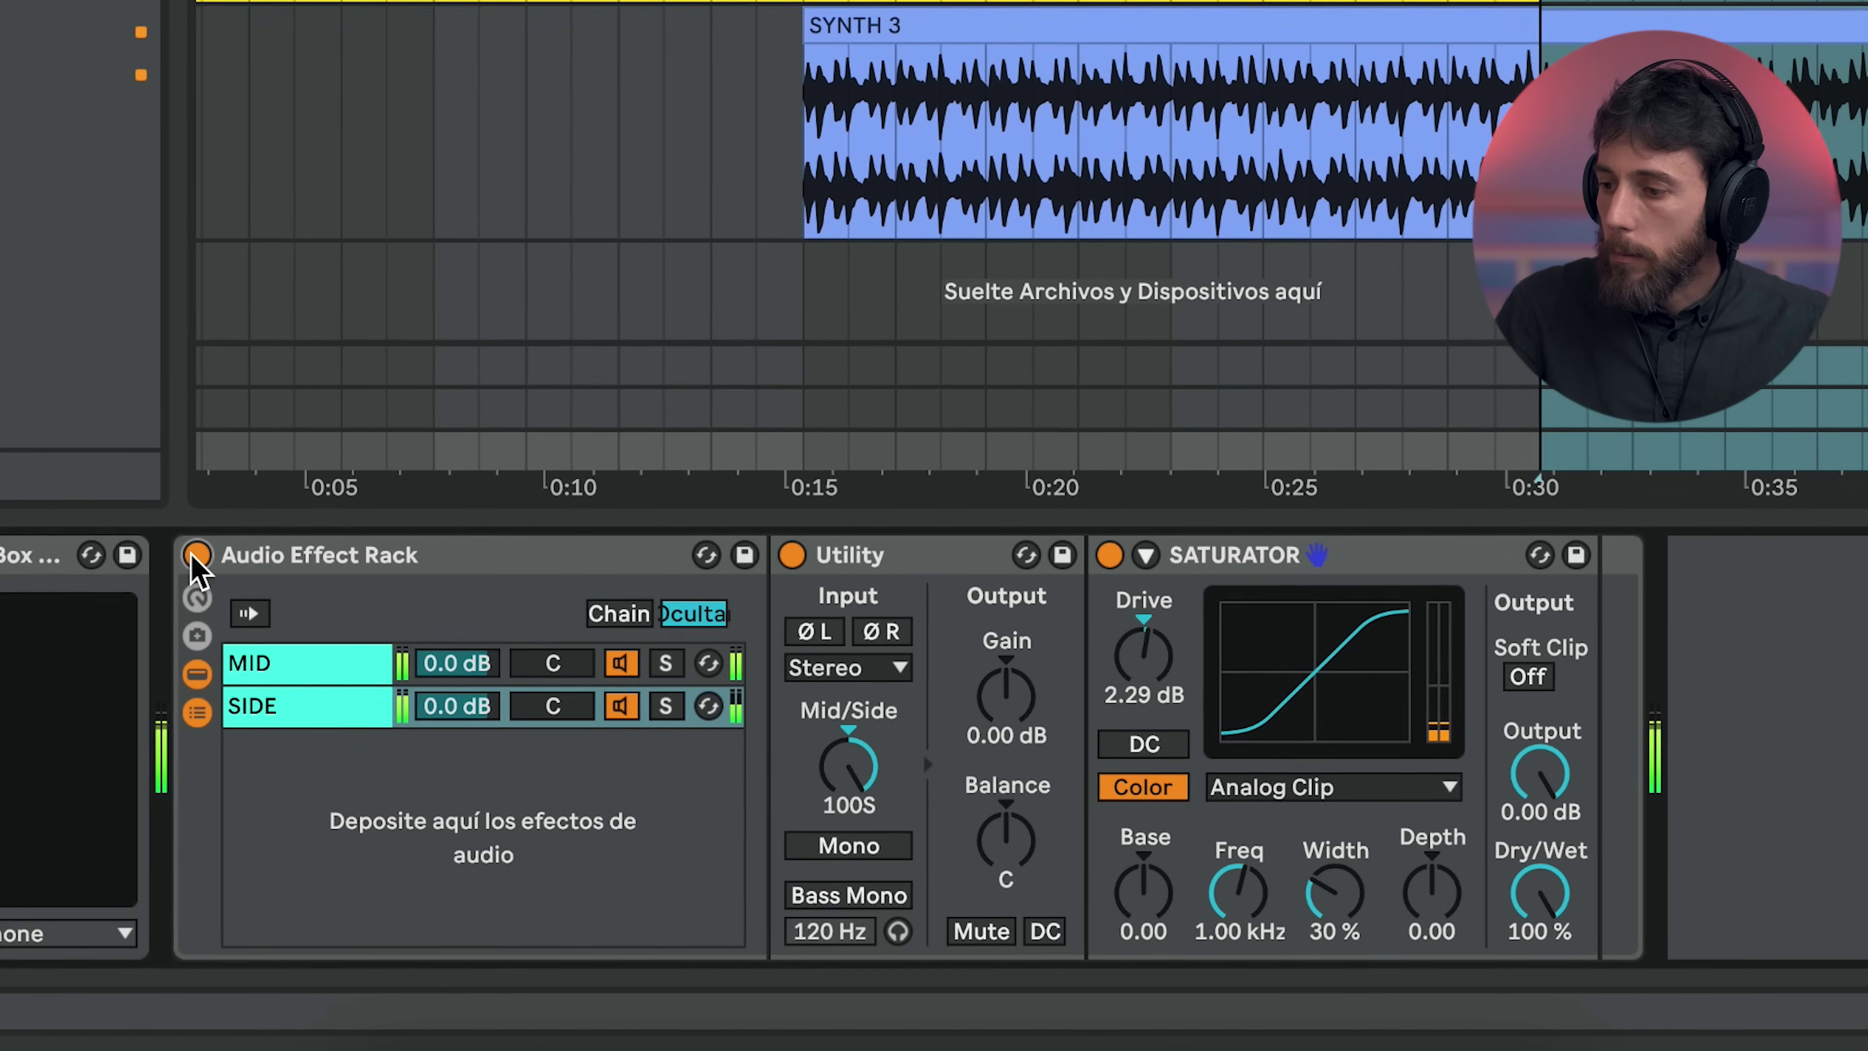
click(302, 655)
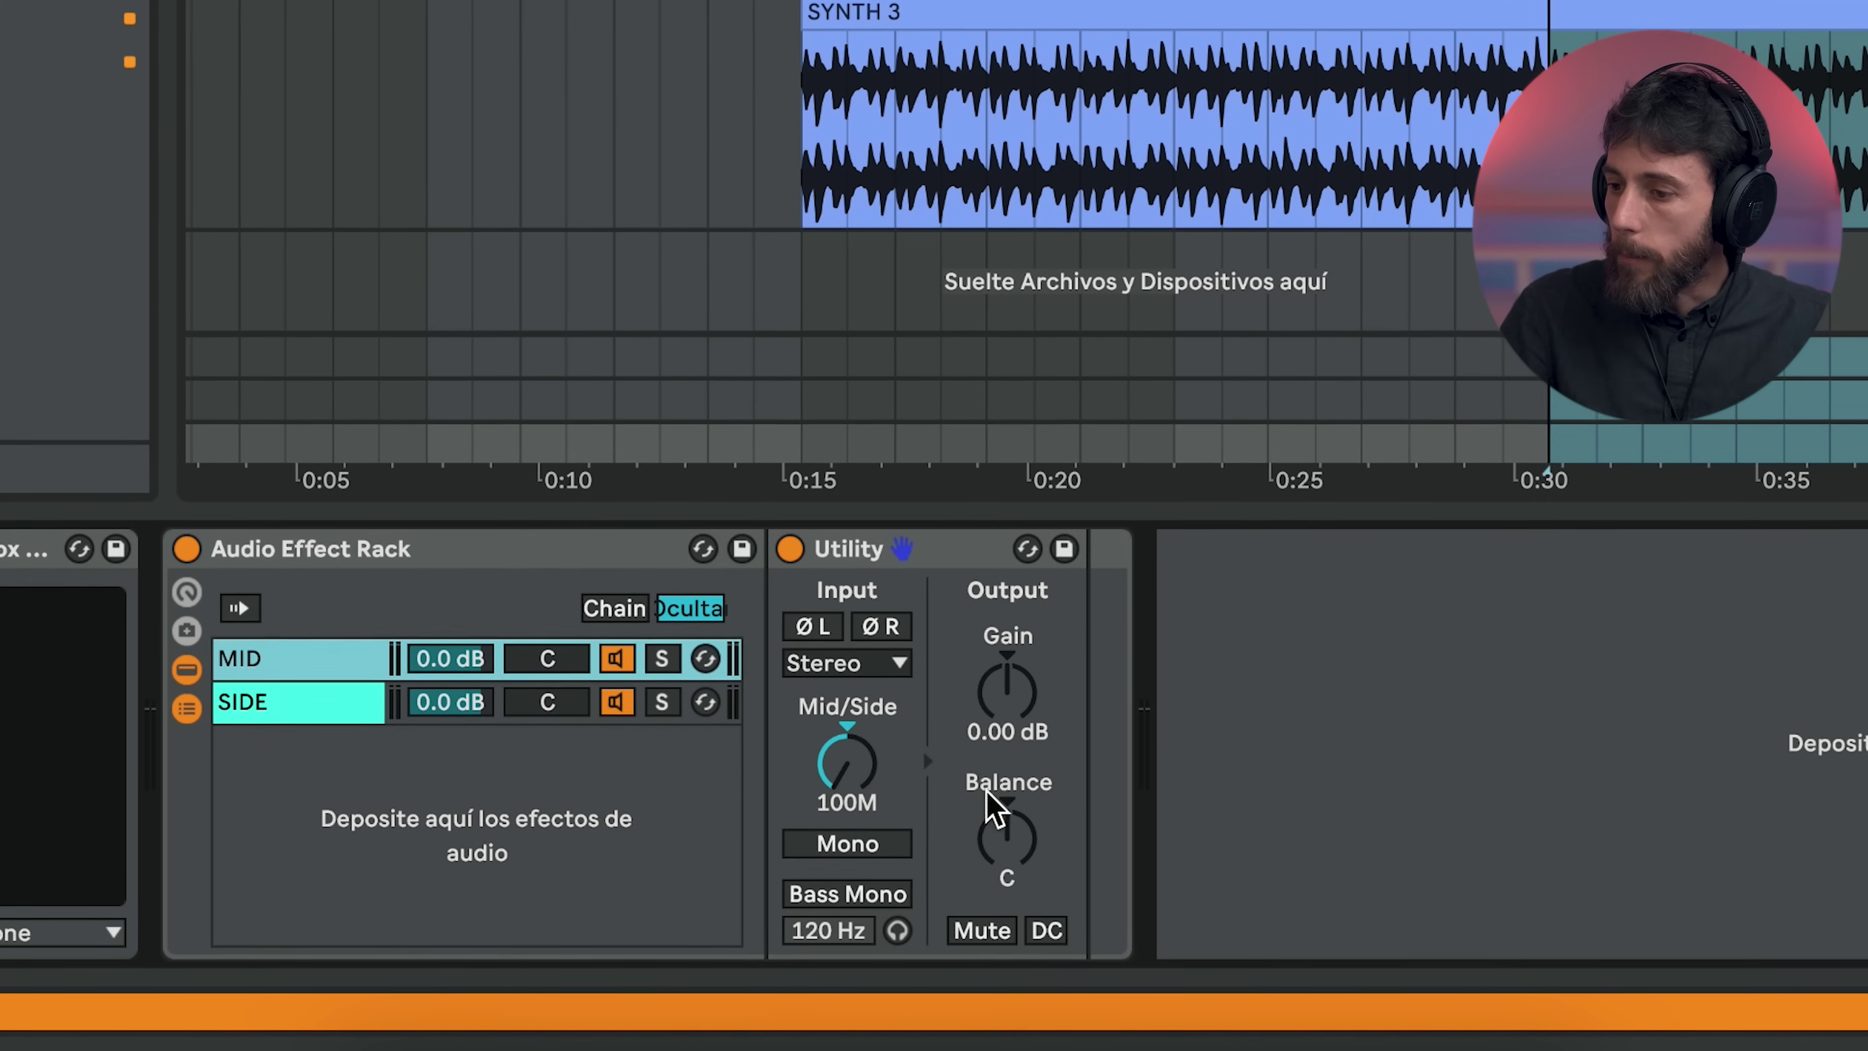
click(250, 699)
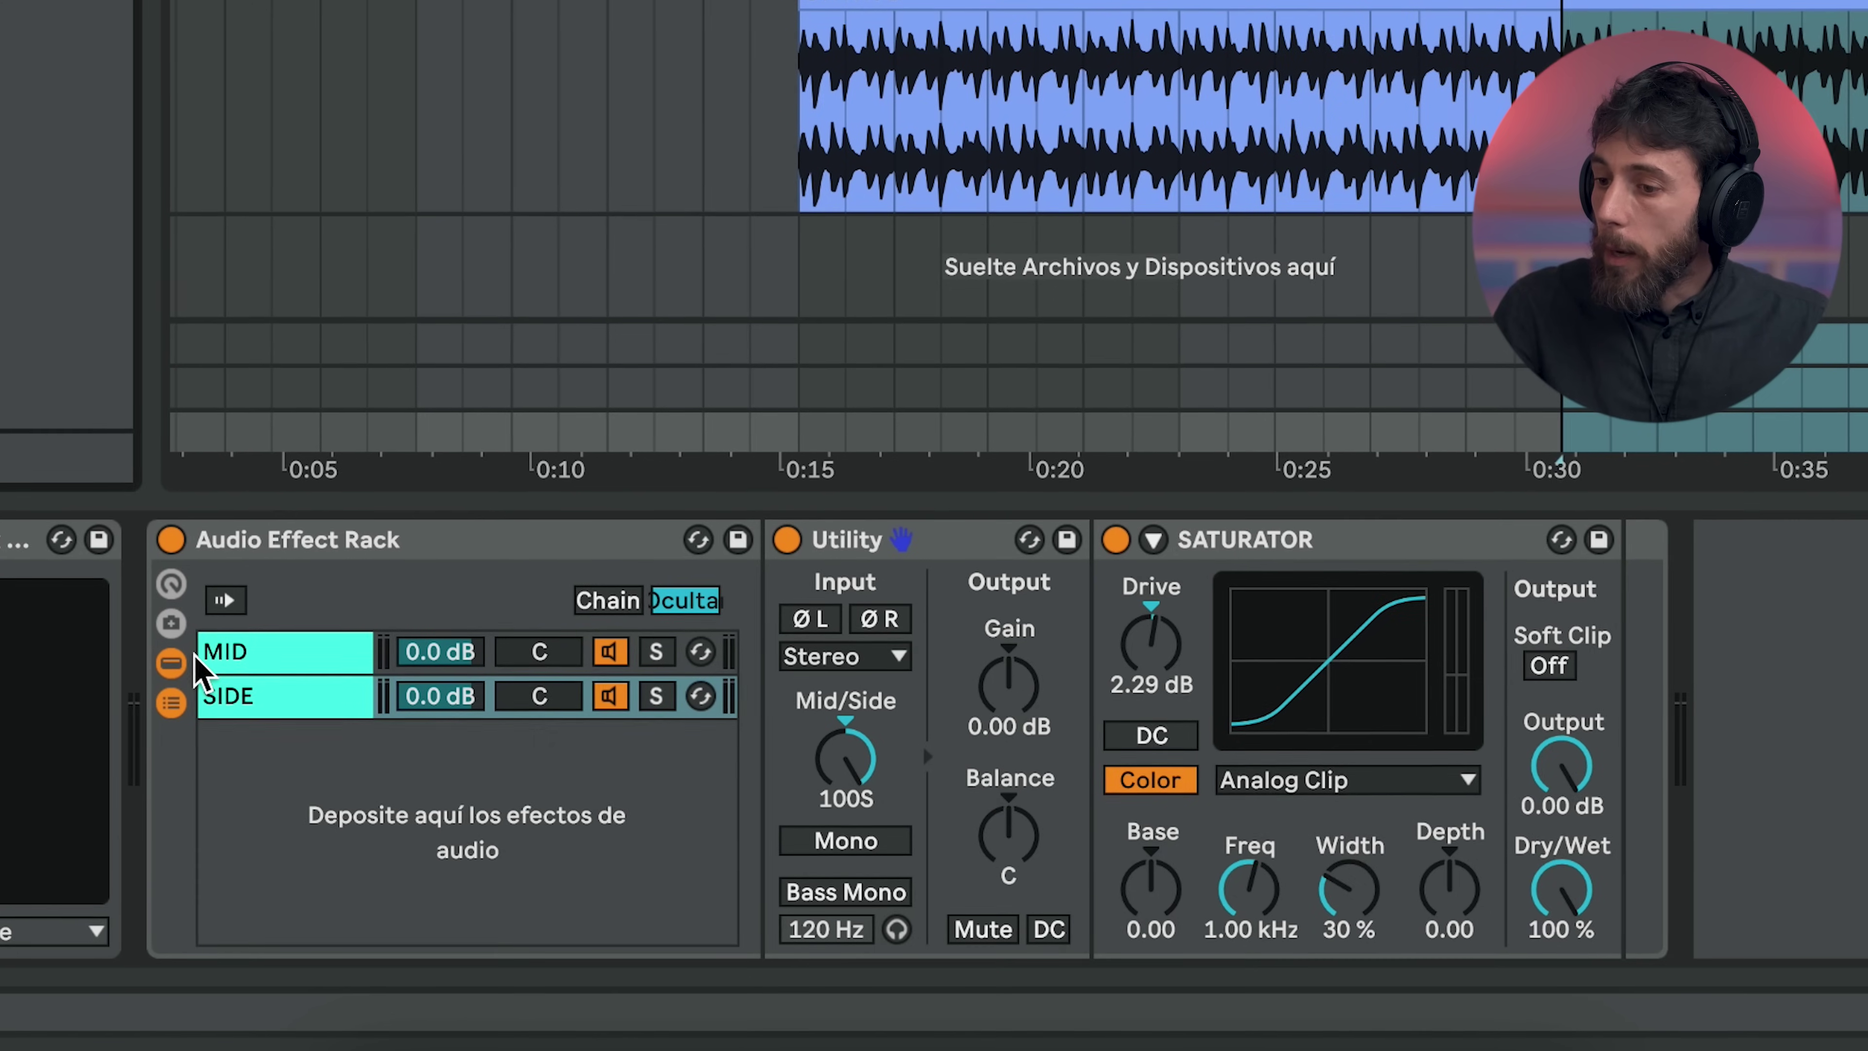
- Add a Glue Compressor after the Utility in the MID chain
click(206, 654)
drag(138, 333, 1075, 776)
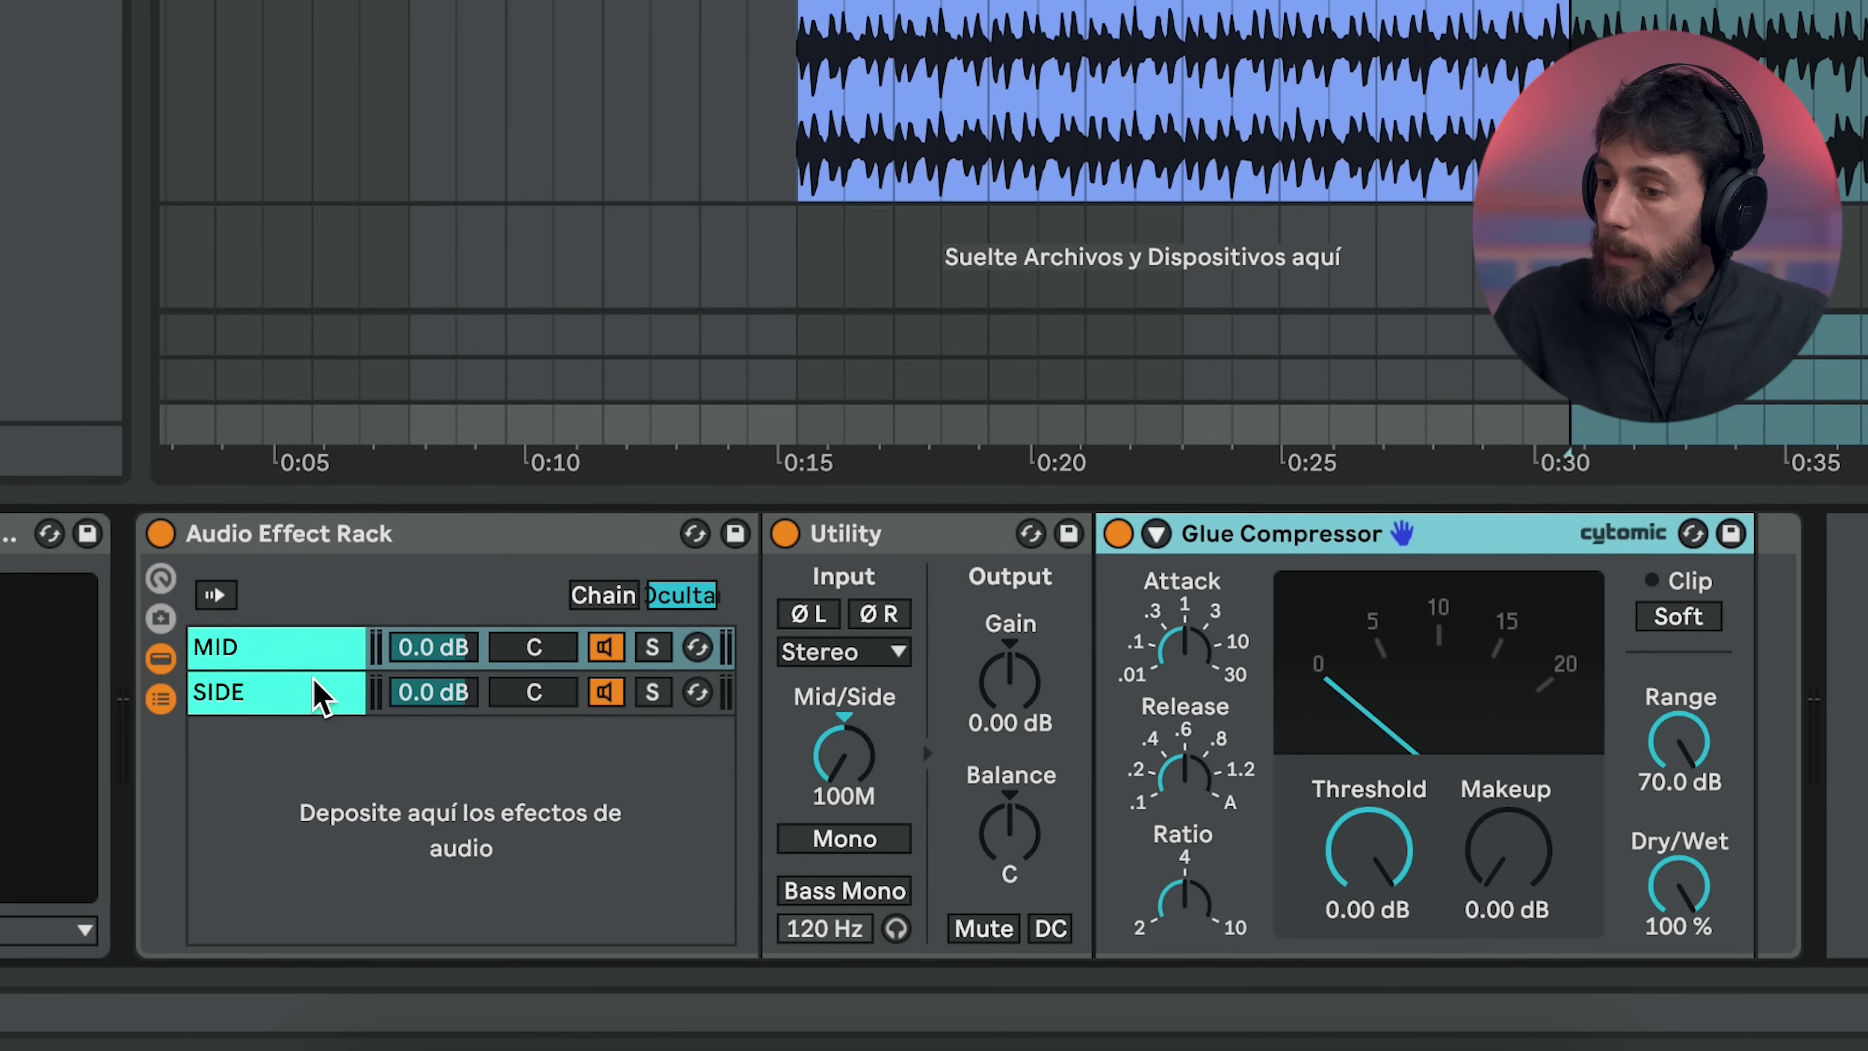
click(305, 695)
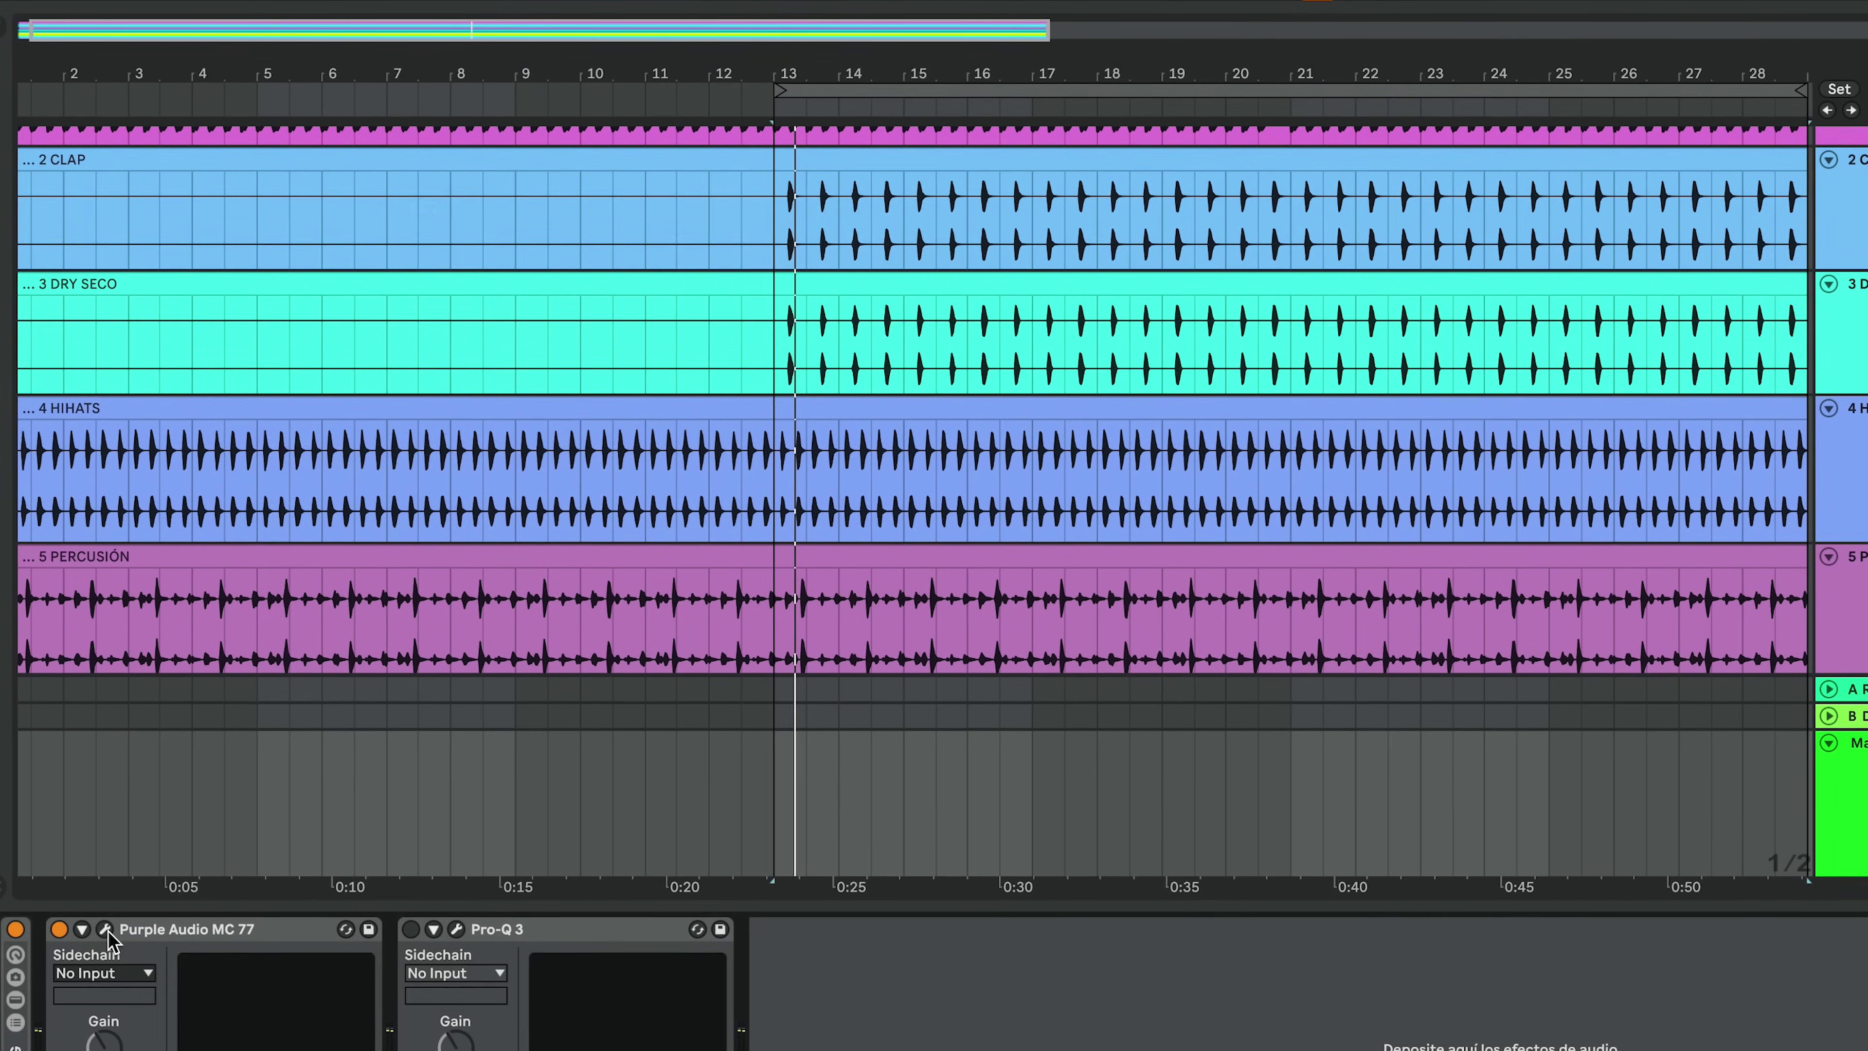
- Add a bell band in Pro-Q 3 at 306.46 Hz with +1.50 dB gain and Q 1.515, placed on the Side signal
click(122, 917)
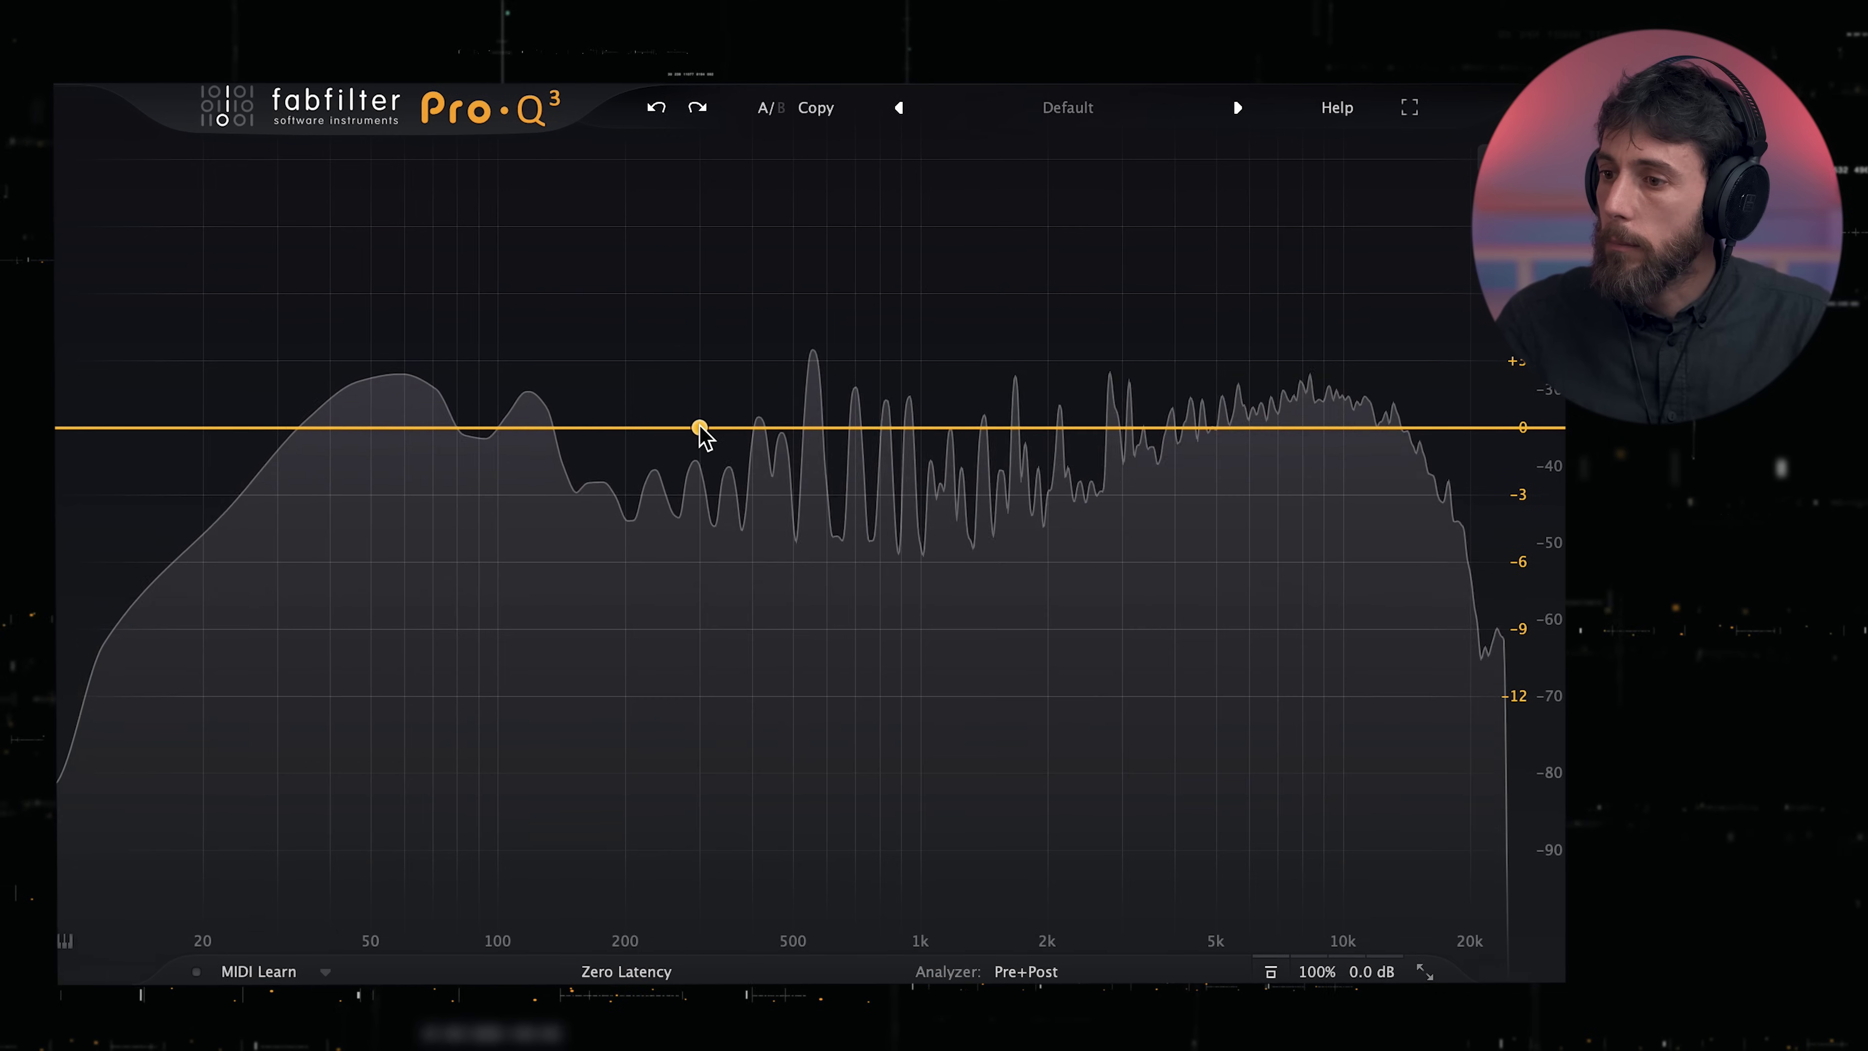
click(701, 400)
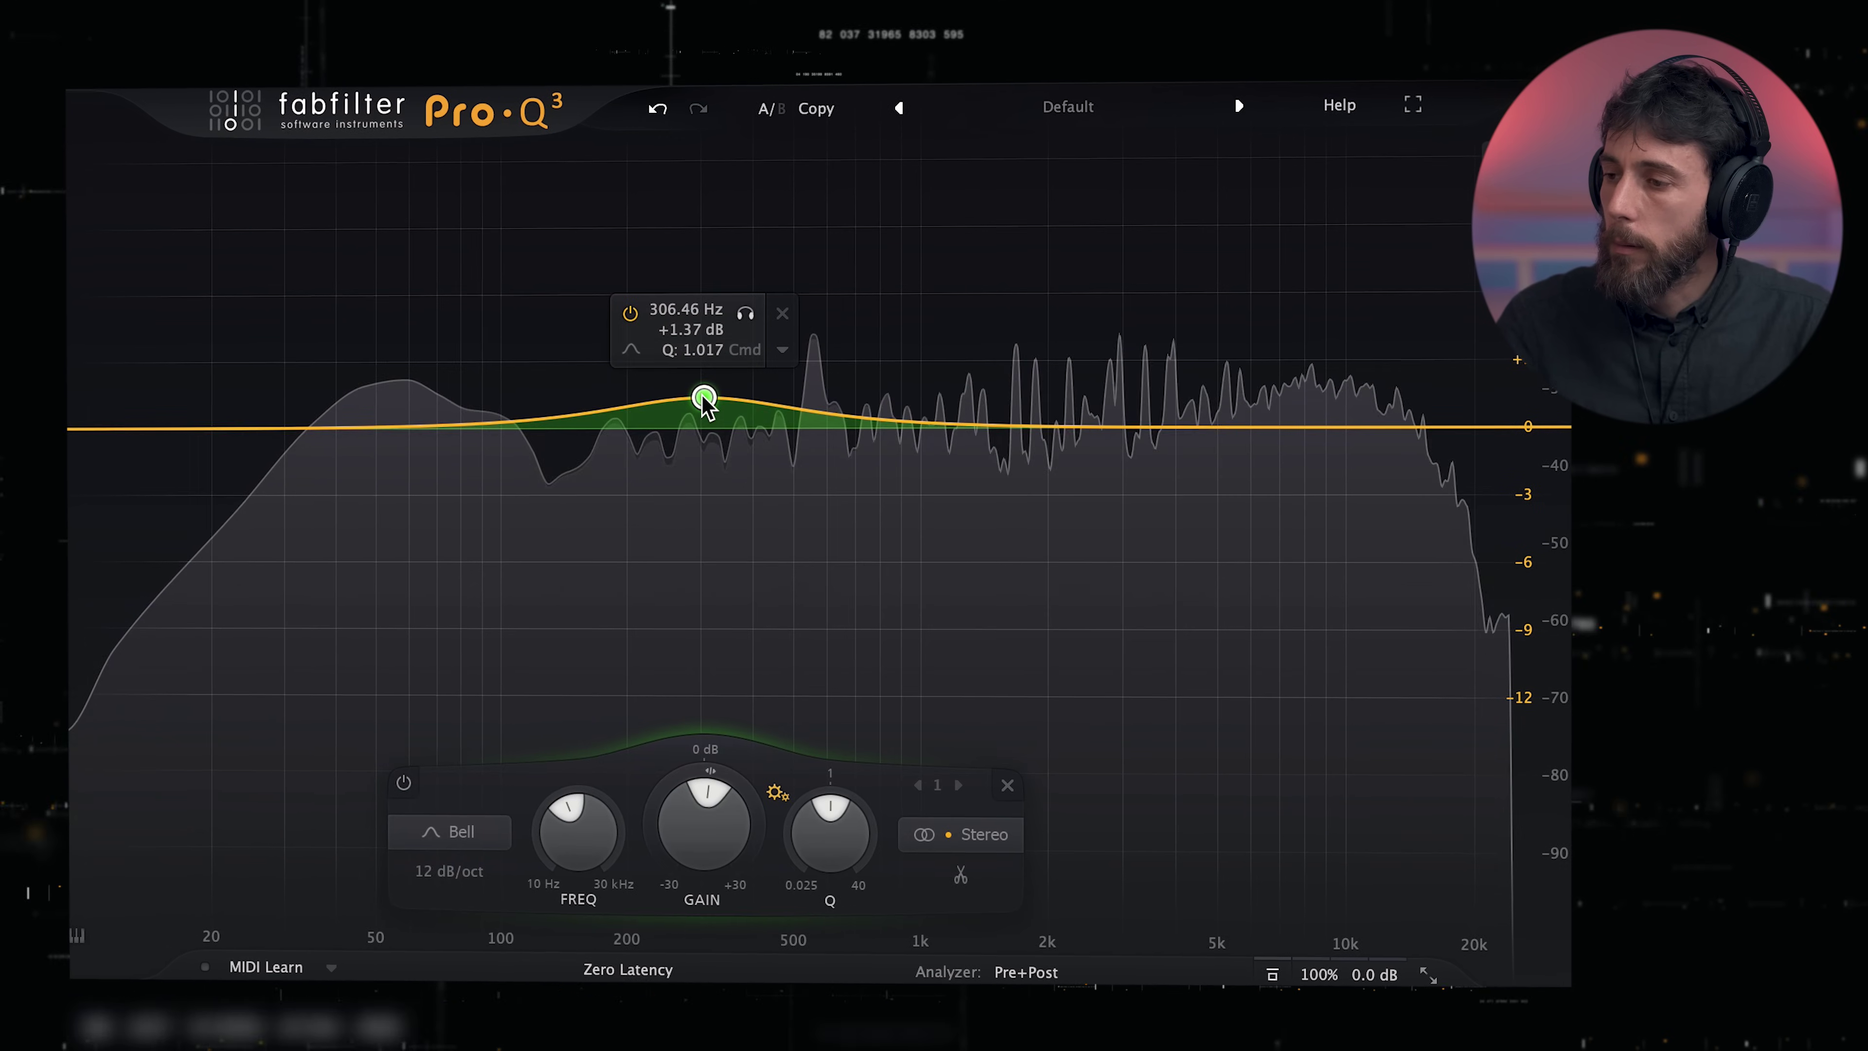
scroll(703, 405, up, 3)
right_click(704, 403)
mouse_move(736, 602)
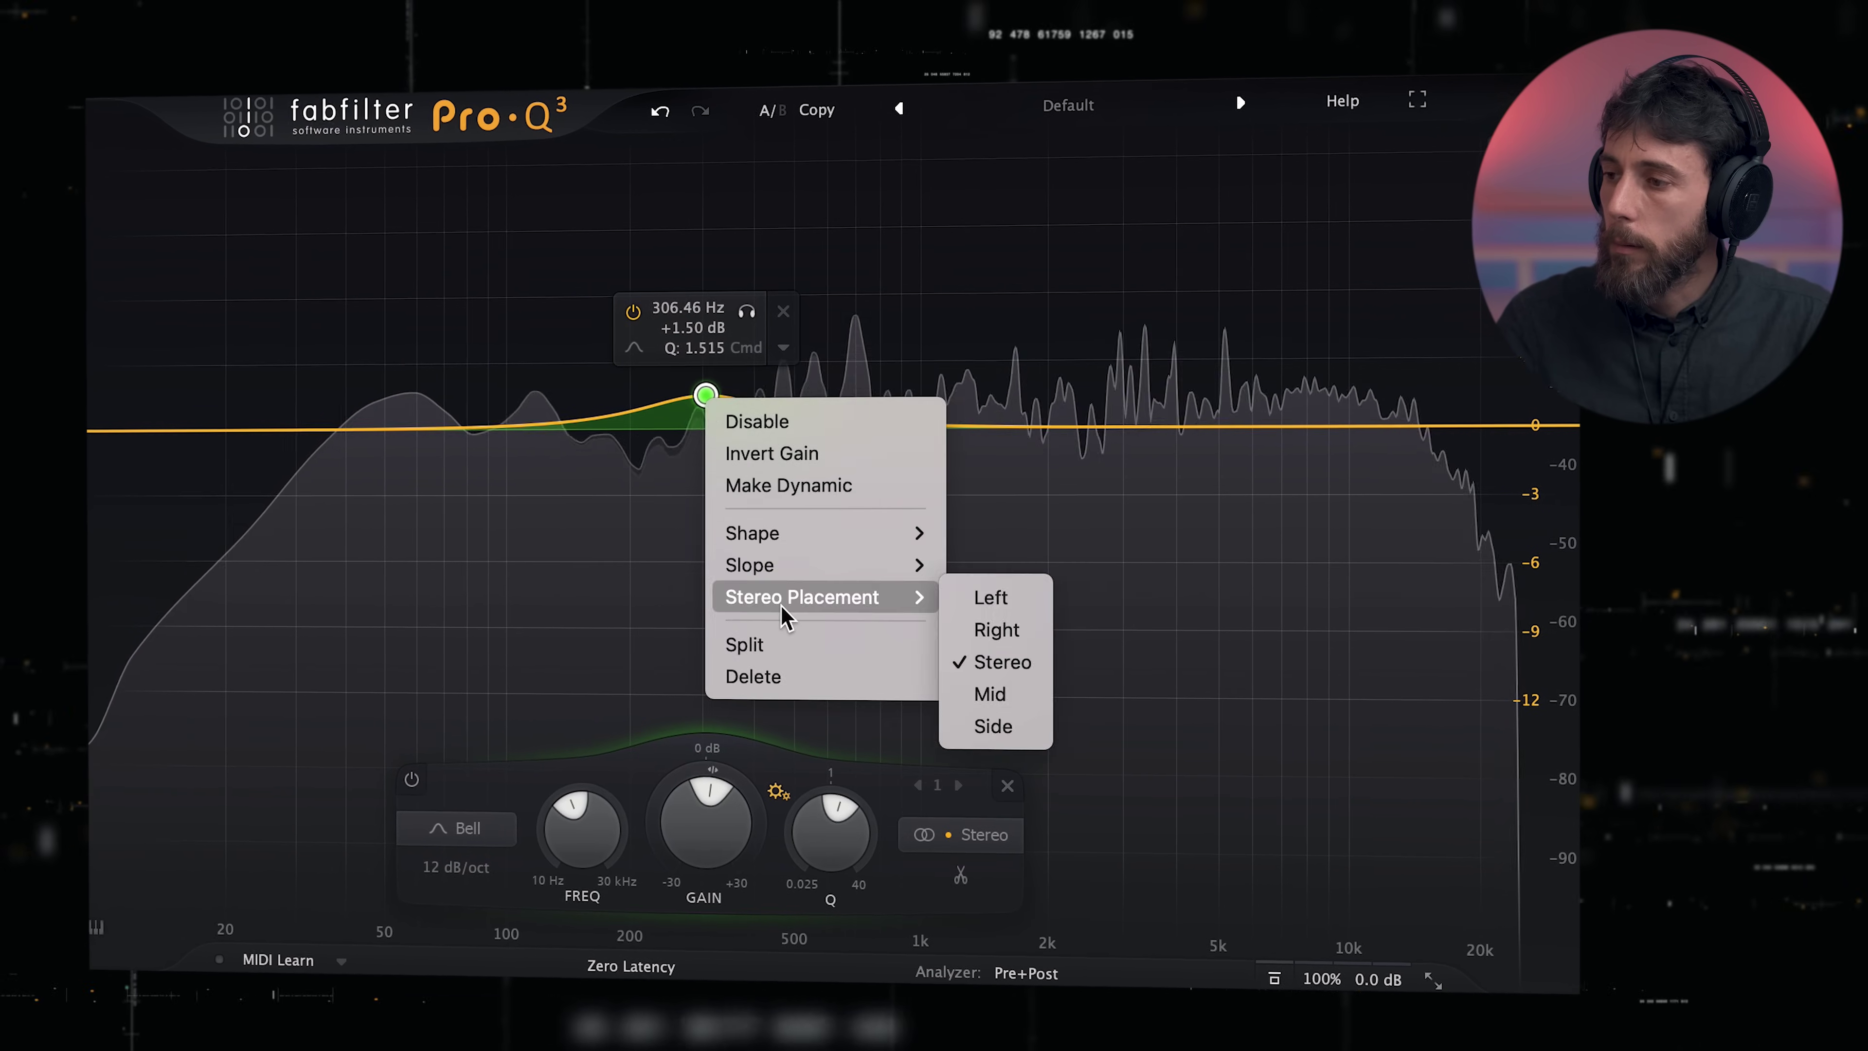
click(983, 727)
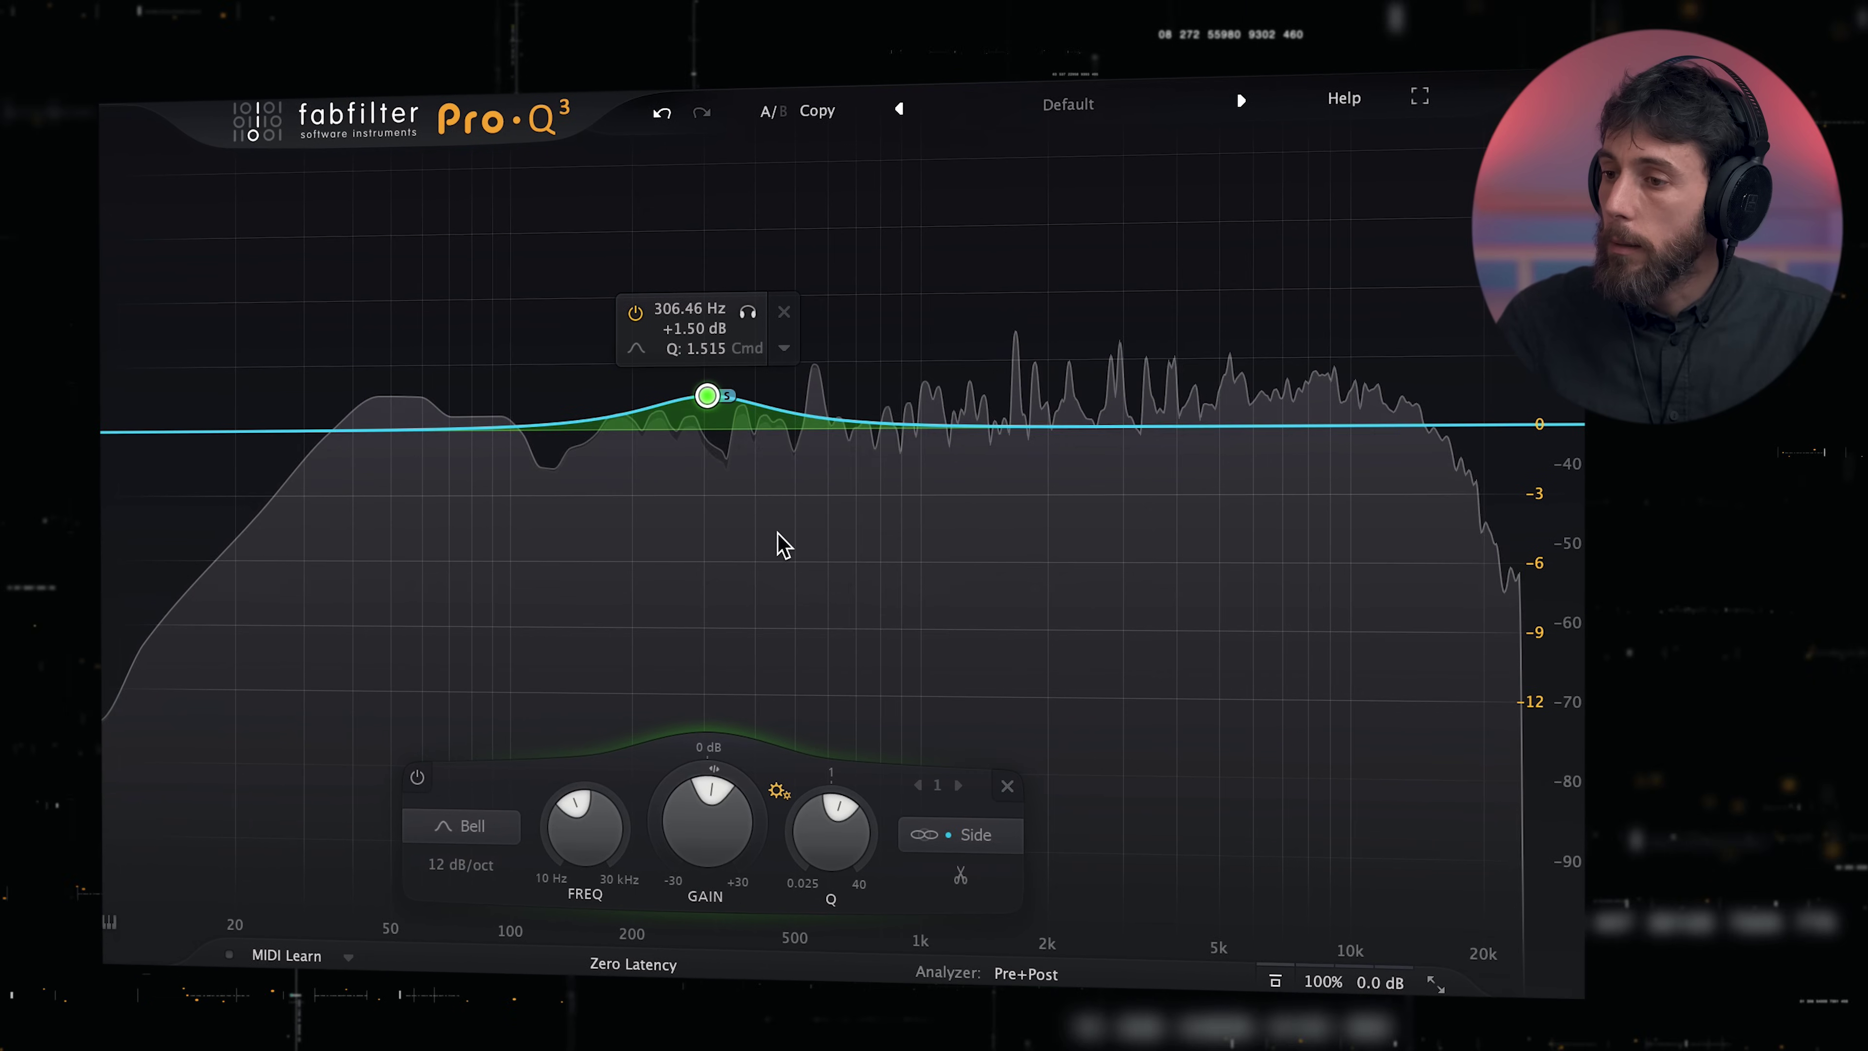
- Raise the Side band to +2.81 dB, split it, and cut its Mid counterpart to -1.66 dB
drag(706, 399, 705, 367)
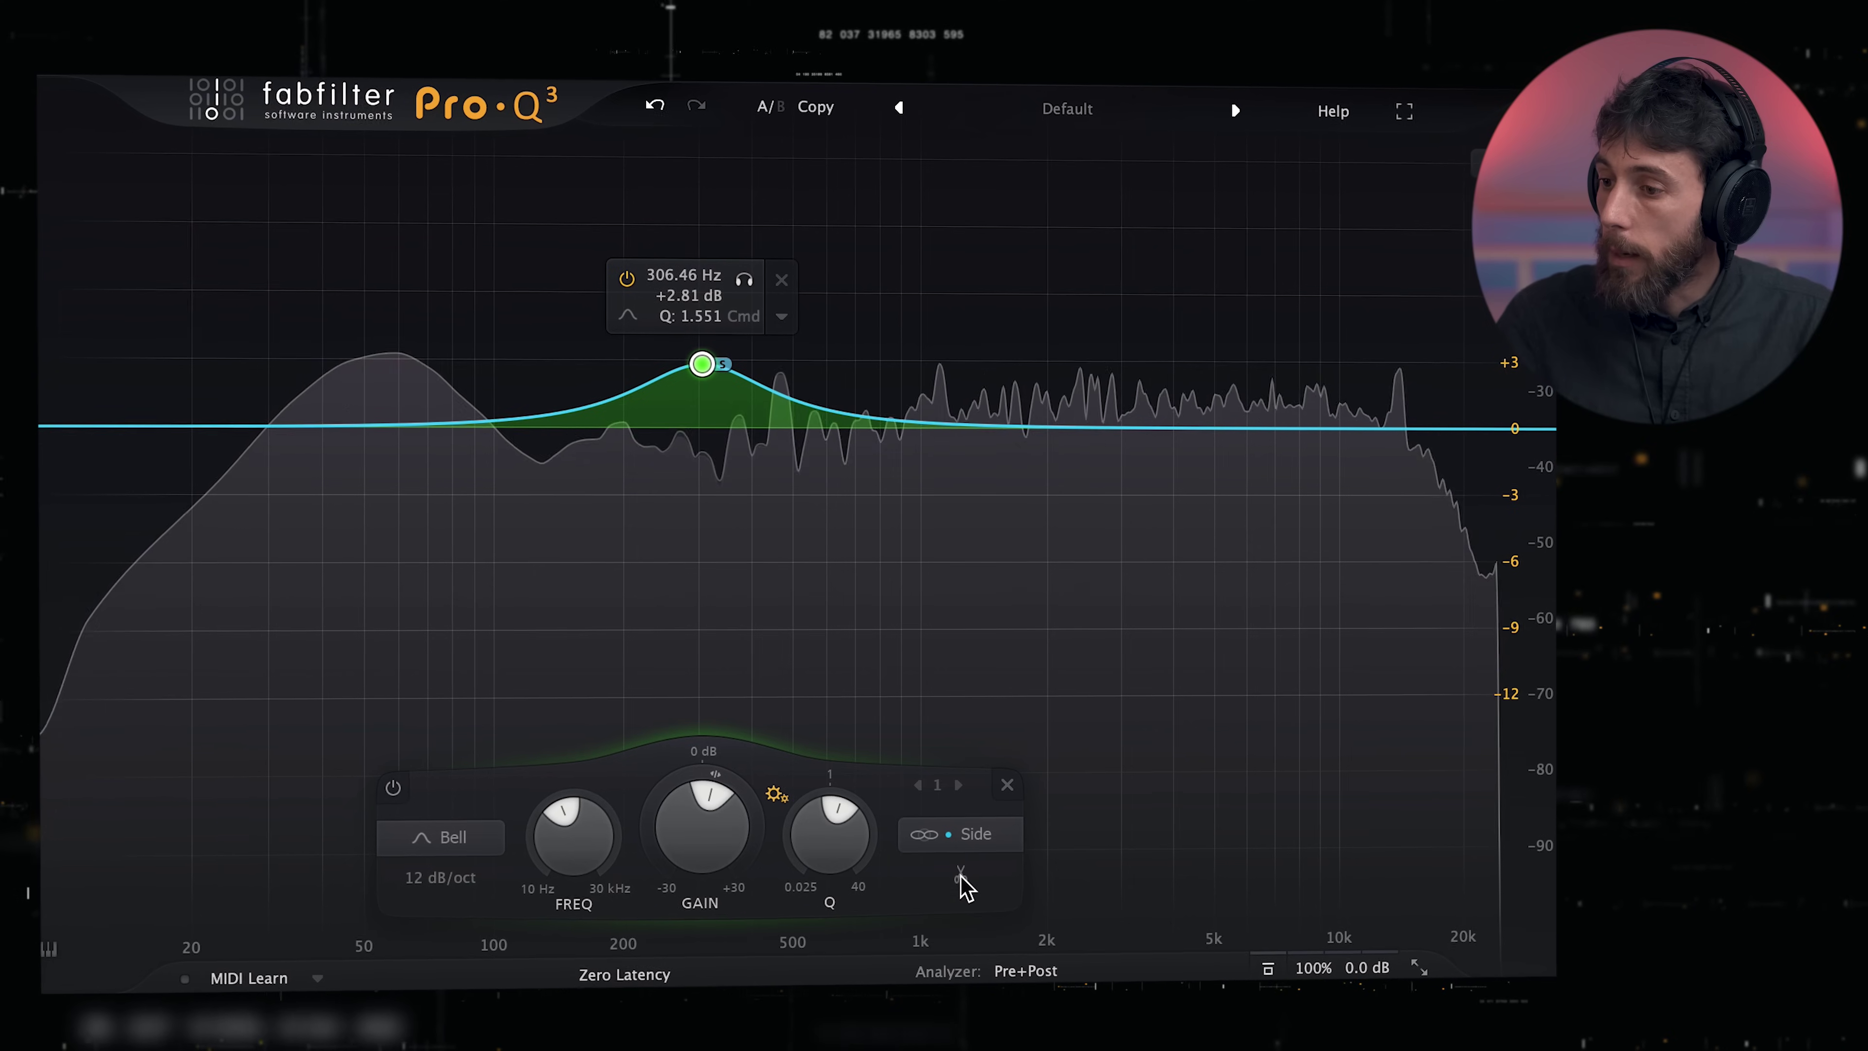
mouse_move(702, 363)
drag(701, 363, 703, 475)
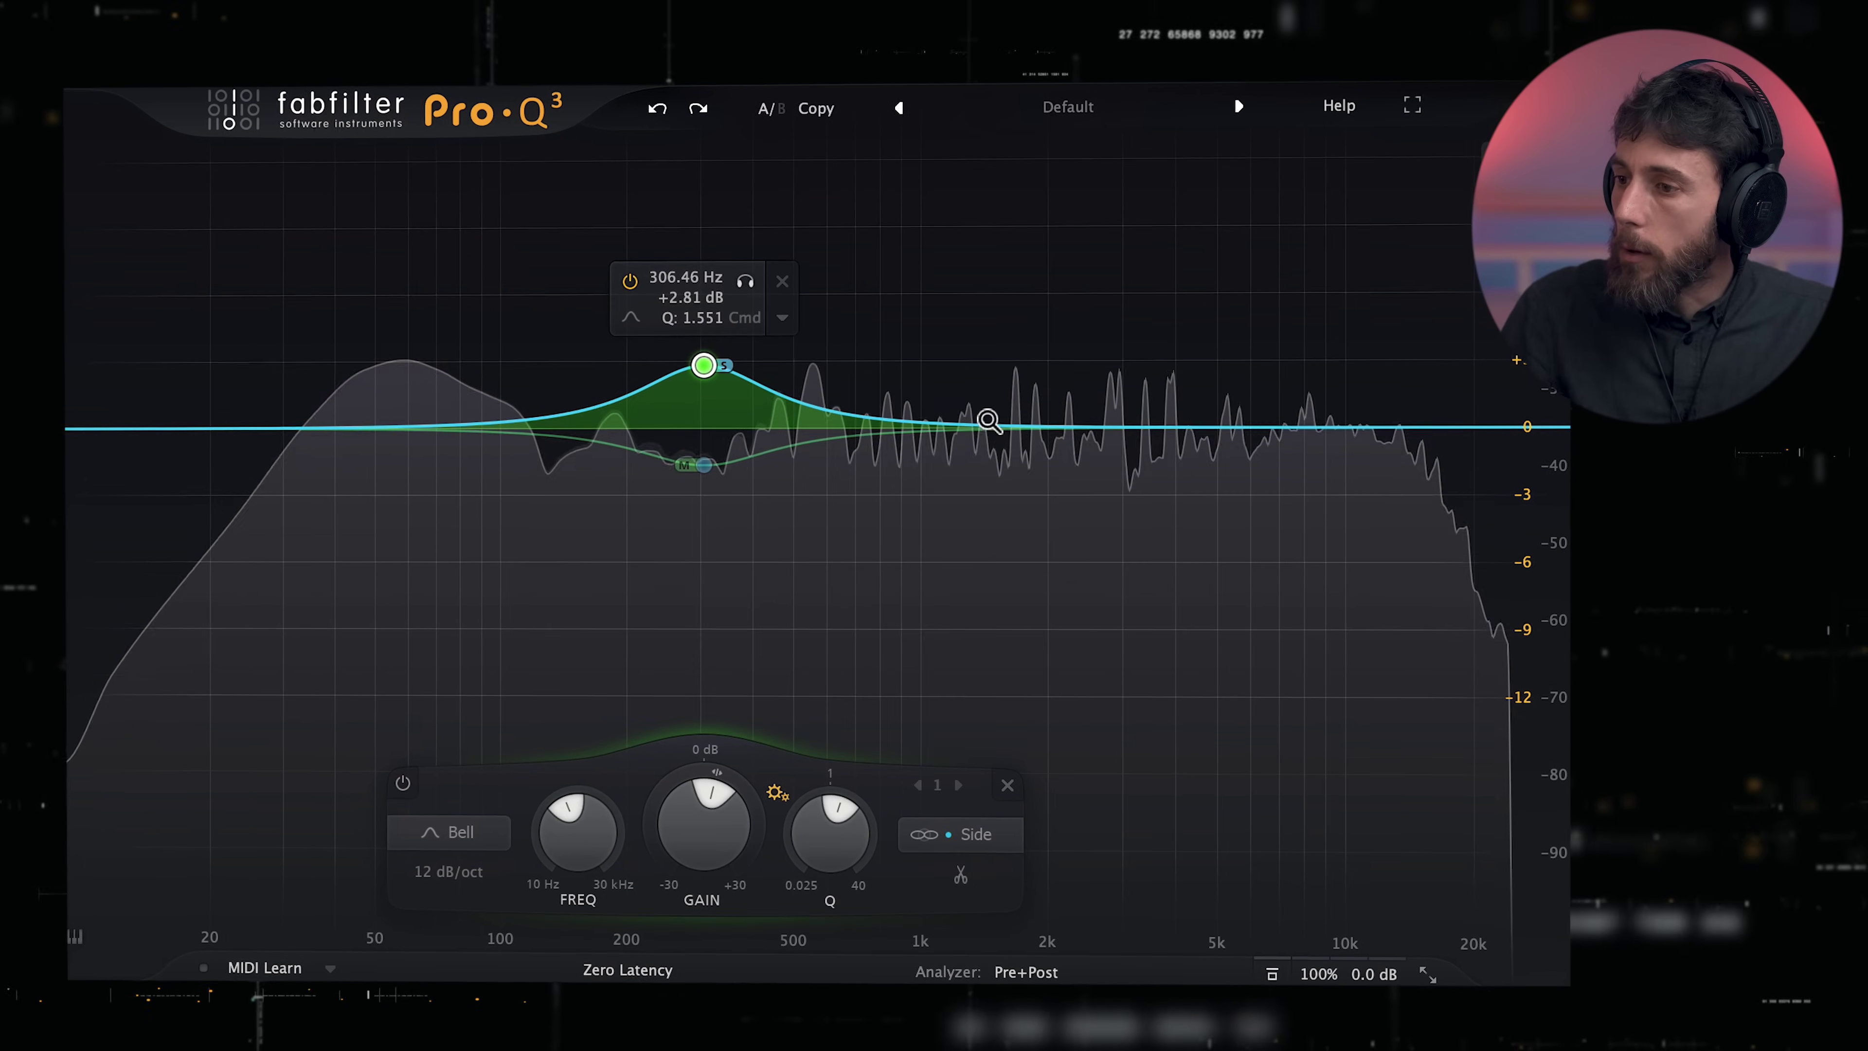
- Add a Side bell at 1417.4 Hz with -2.26 dB gain, split it, and boost its Mid counterpart to +1.69 dB at 1434.4 Hz
drag(988, 420, 988, 452)
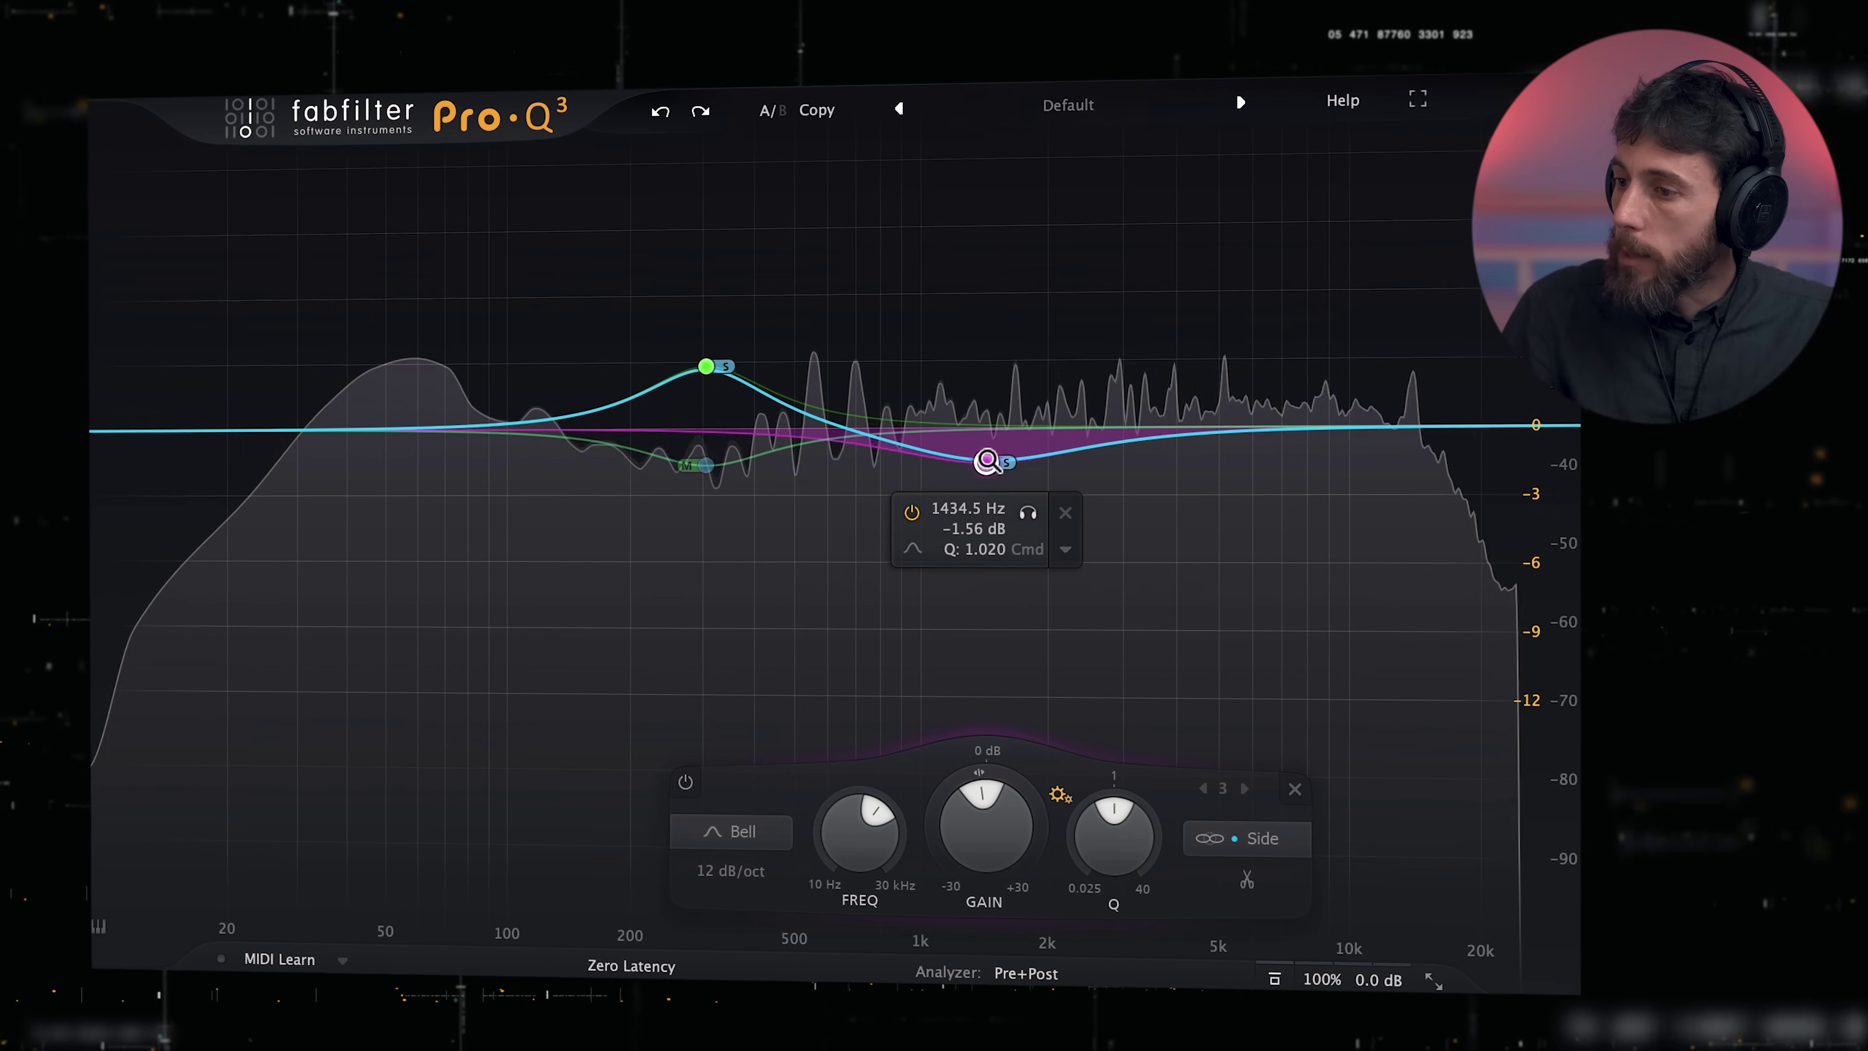
drag(987, 460, 984, 478)
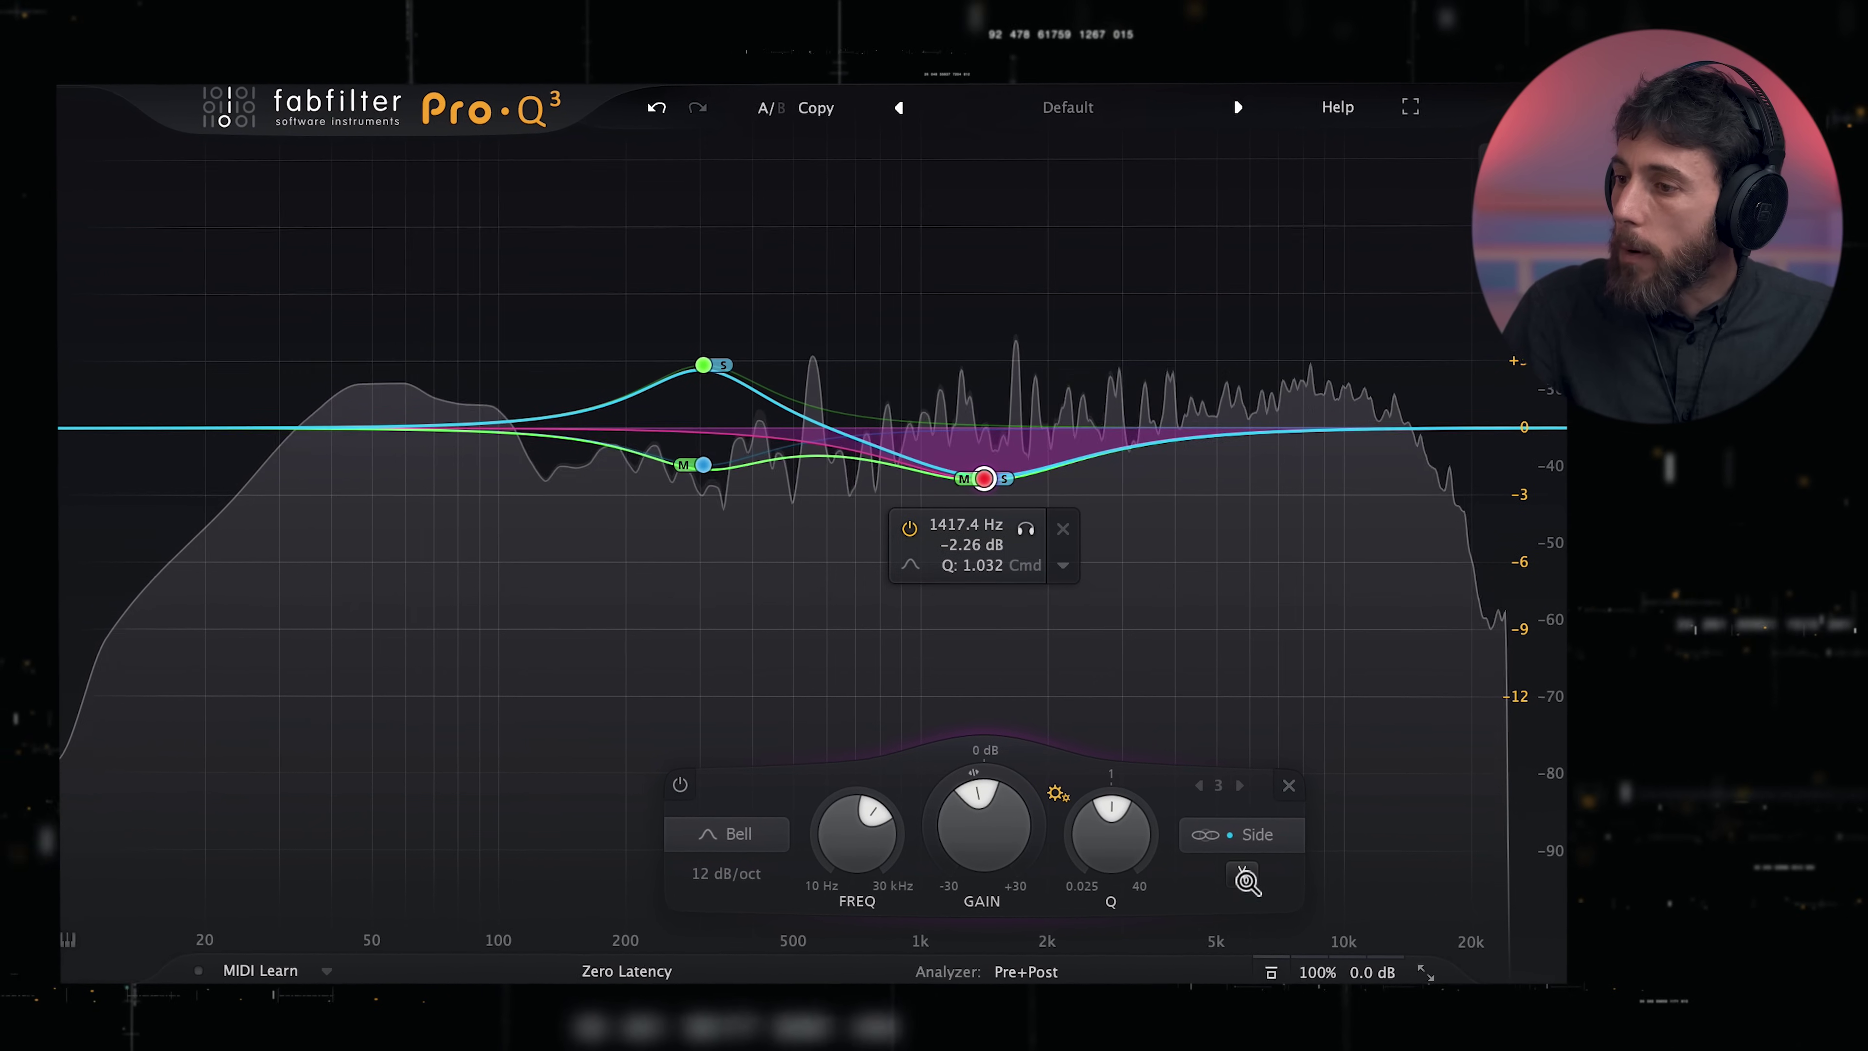
click(987, 410)
drag(987, 408, 989, 391)
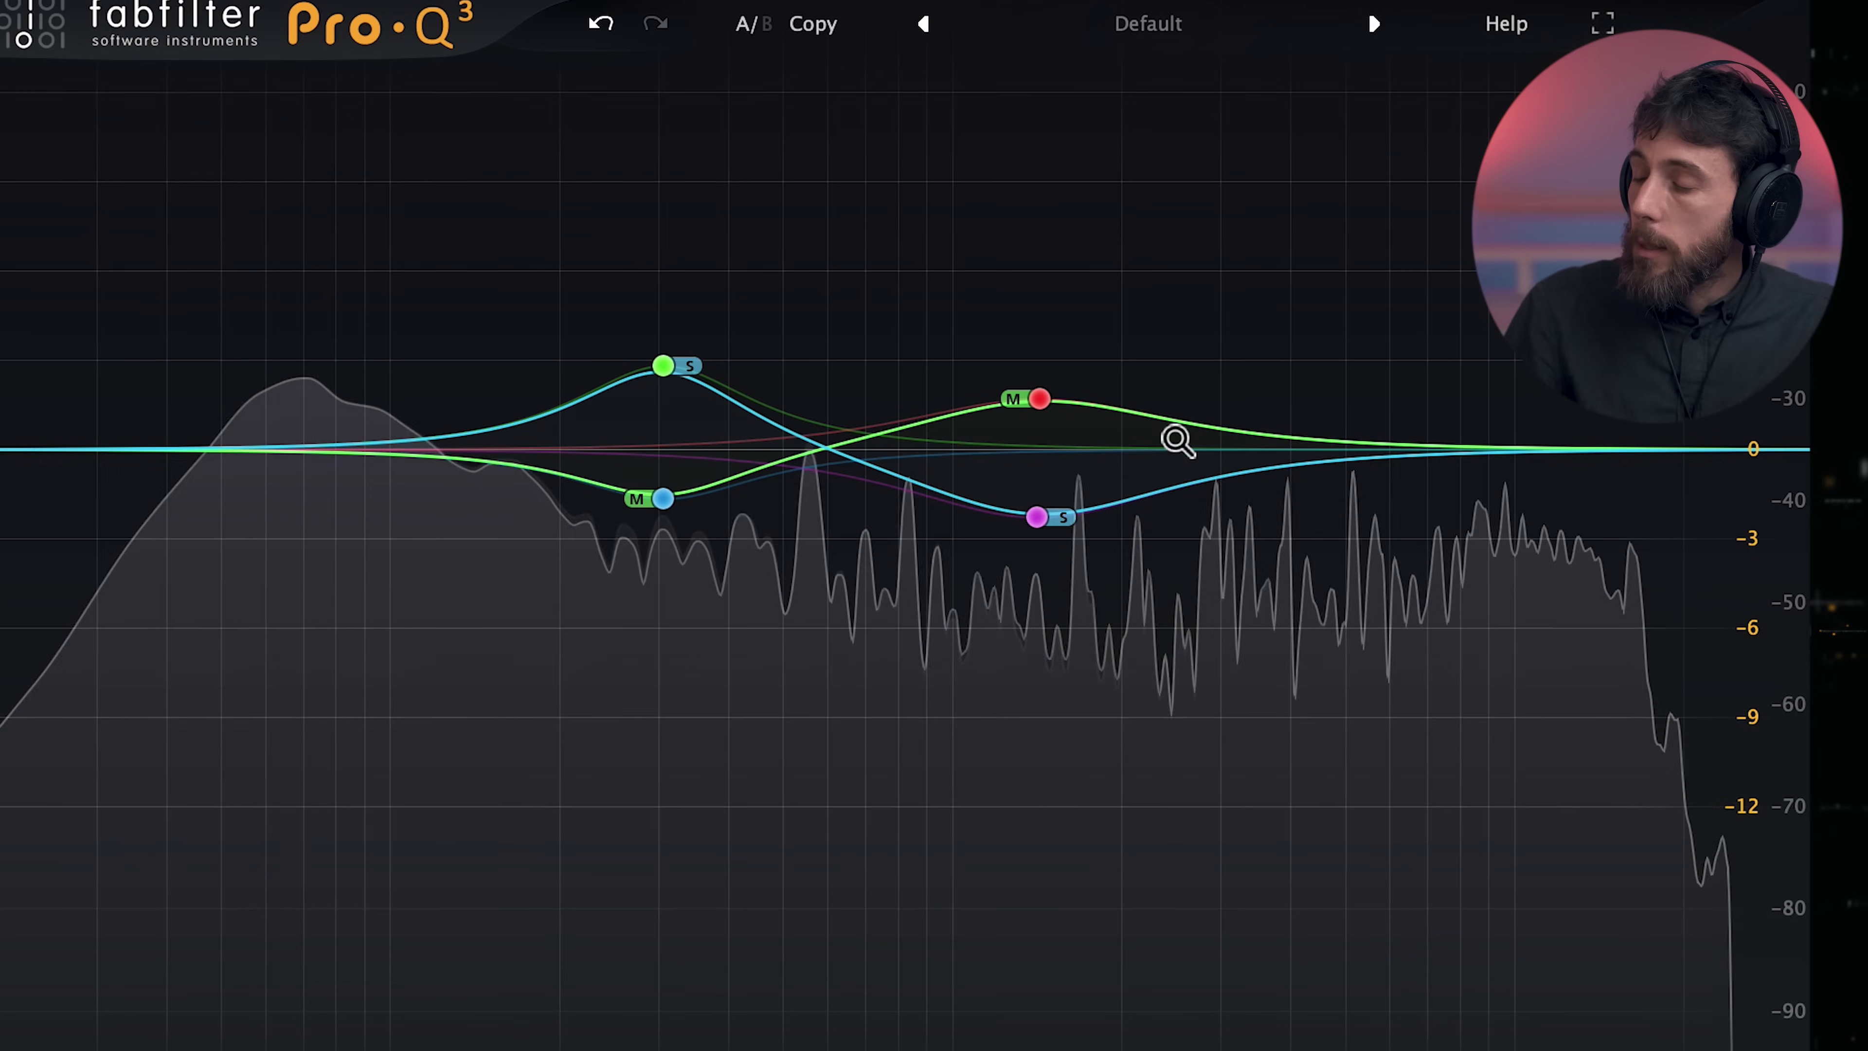
- Audition the Mid and Side bands near 1.4 kHz in solo and inspect the pair near 306 Hz
click(1045, 399)
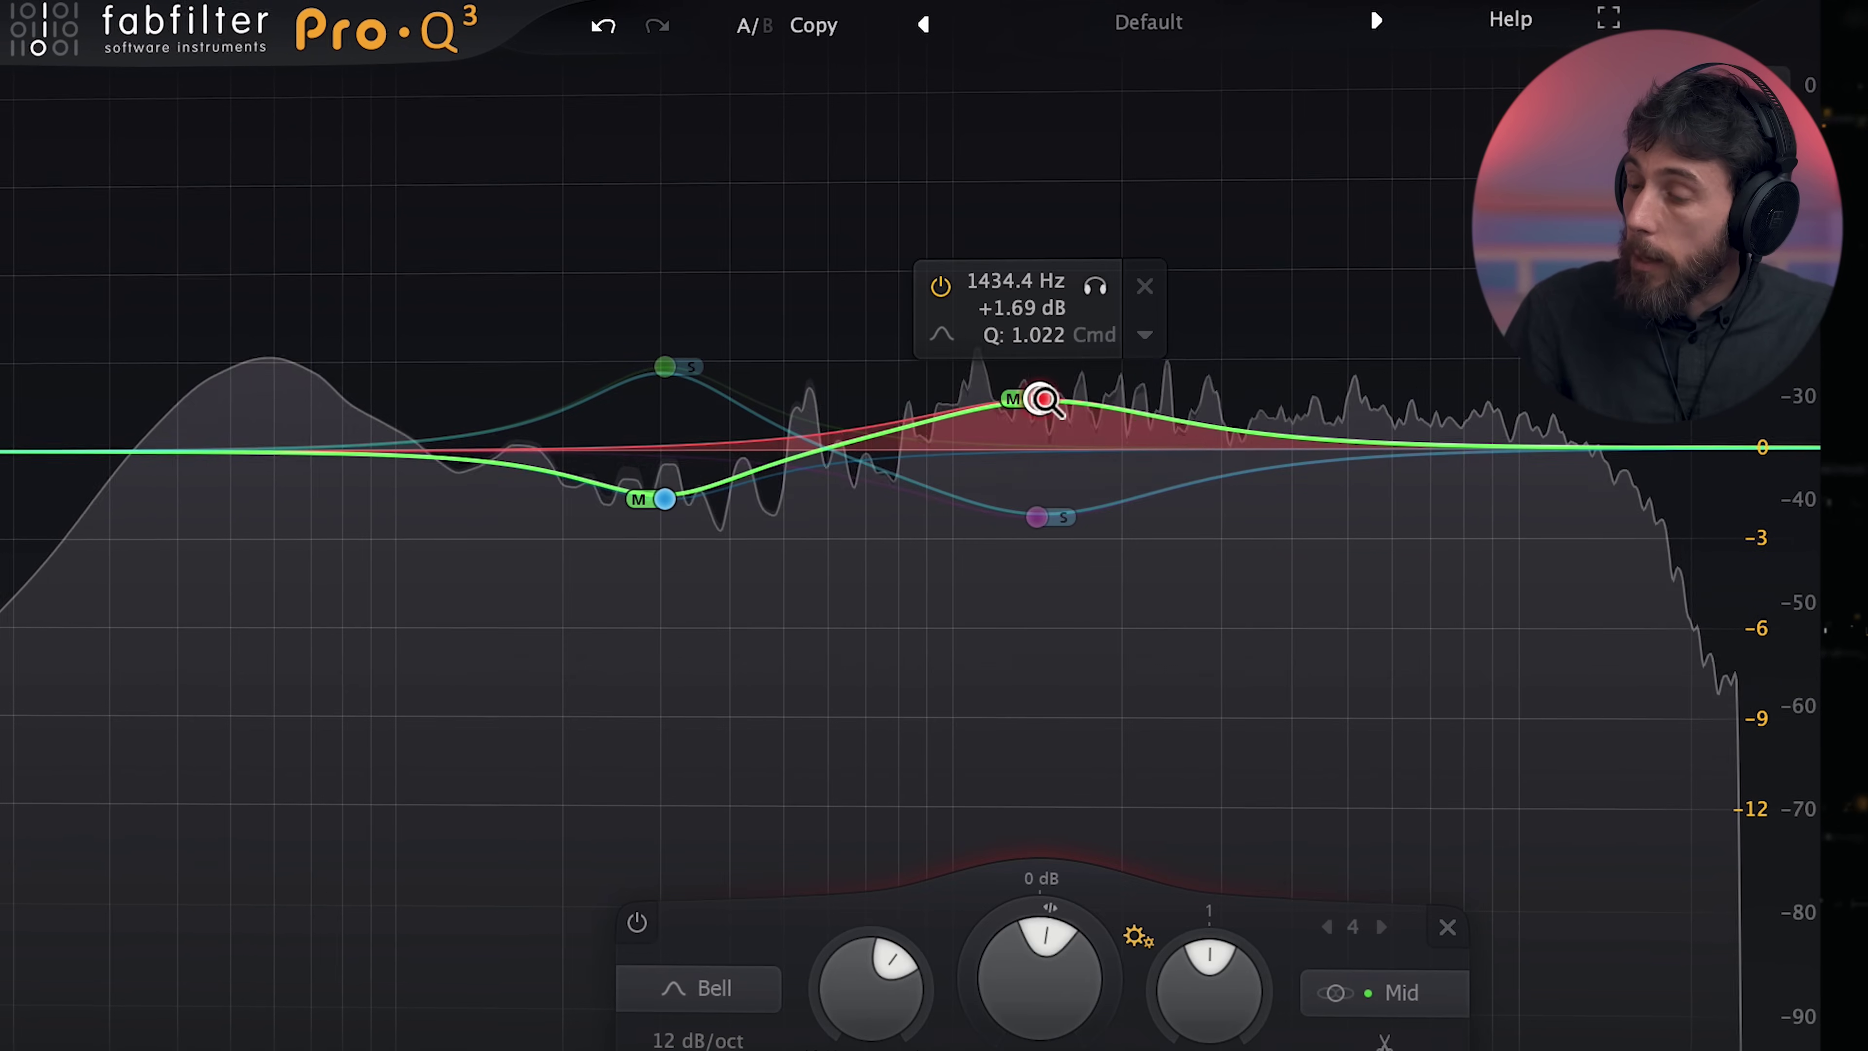
click(1096, 288)
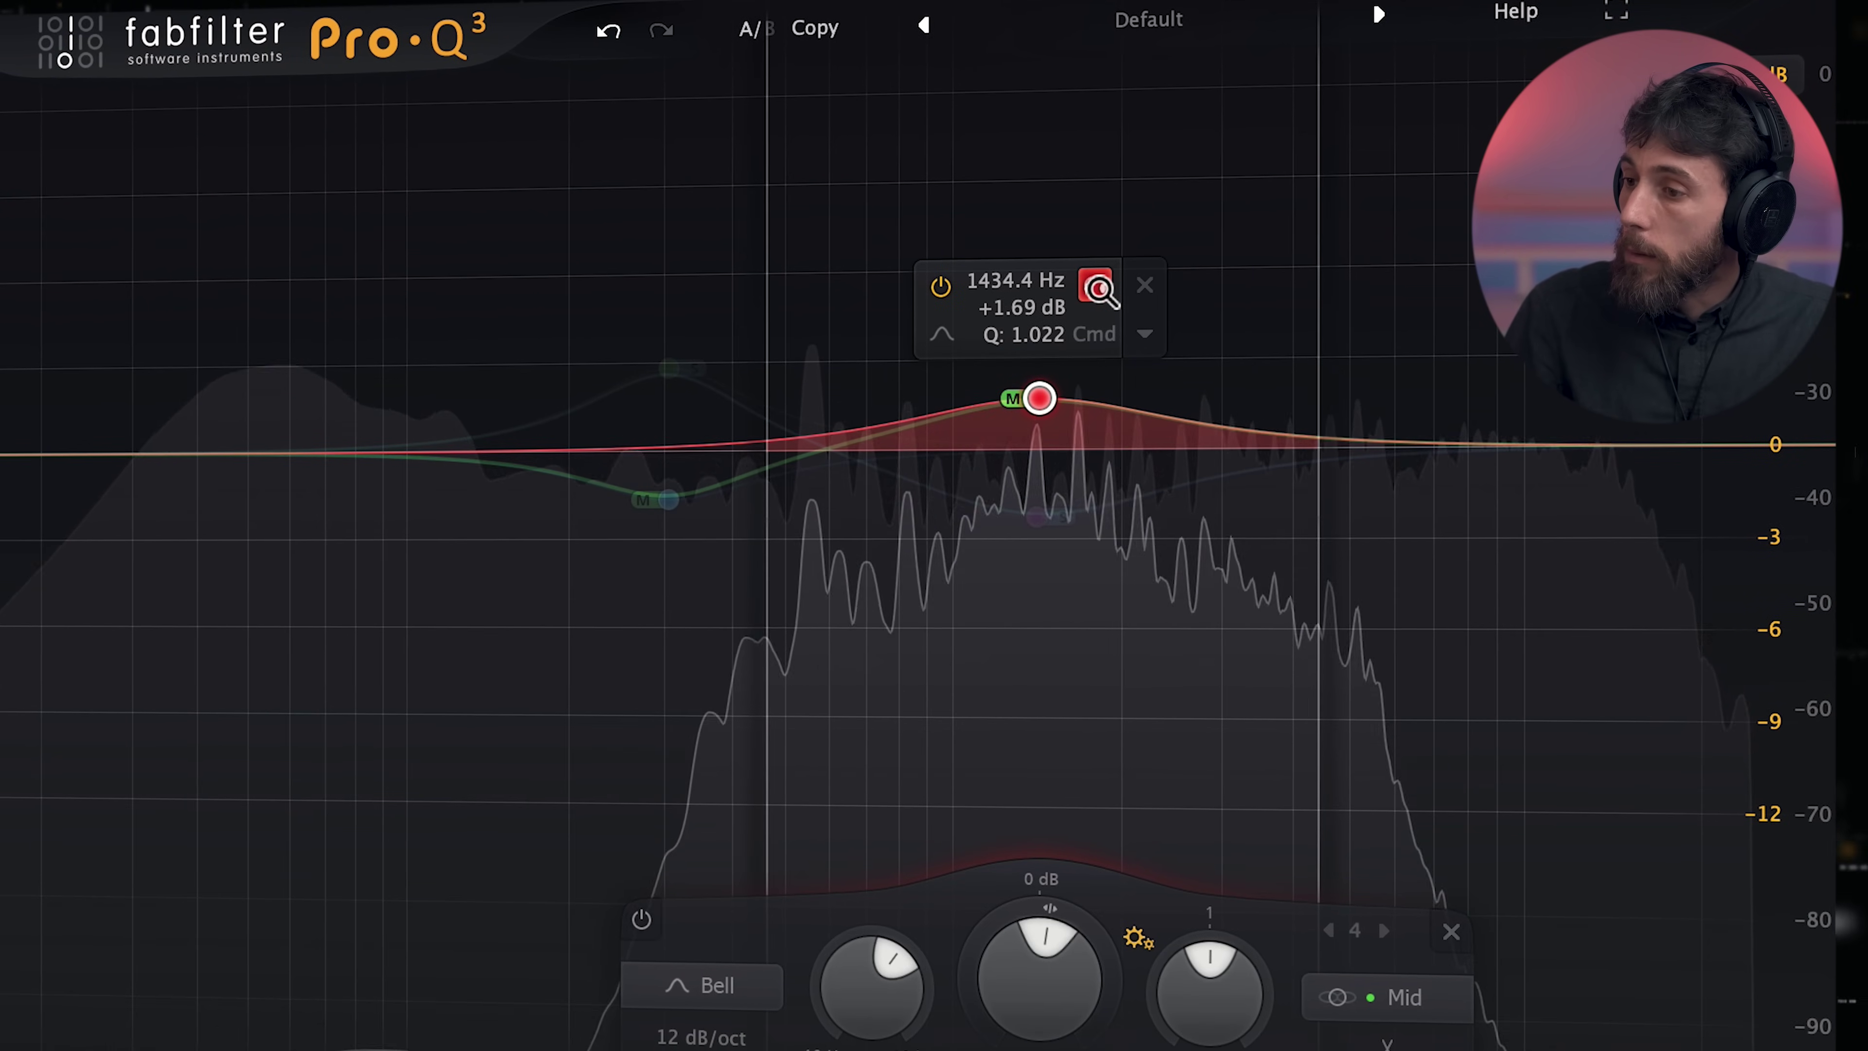
click(1097, 298)
click(1036, 517)
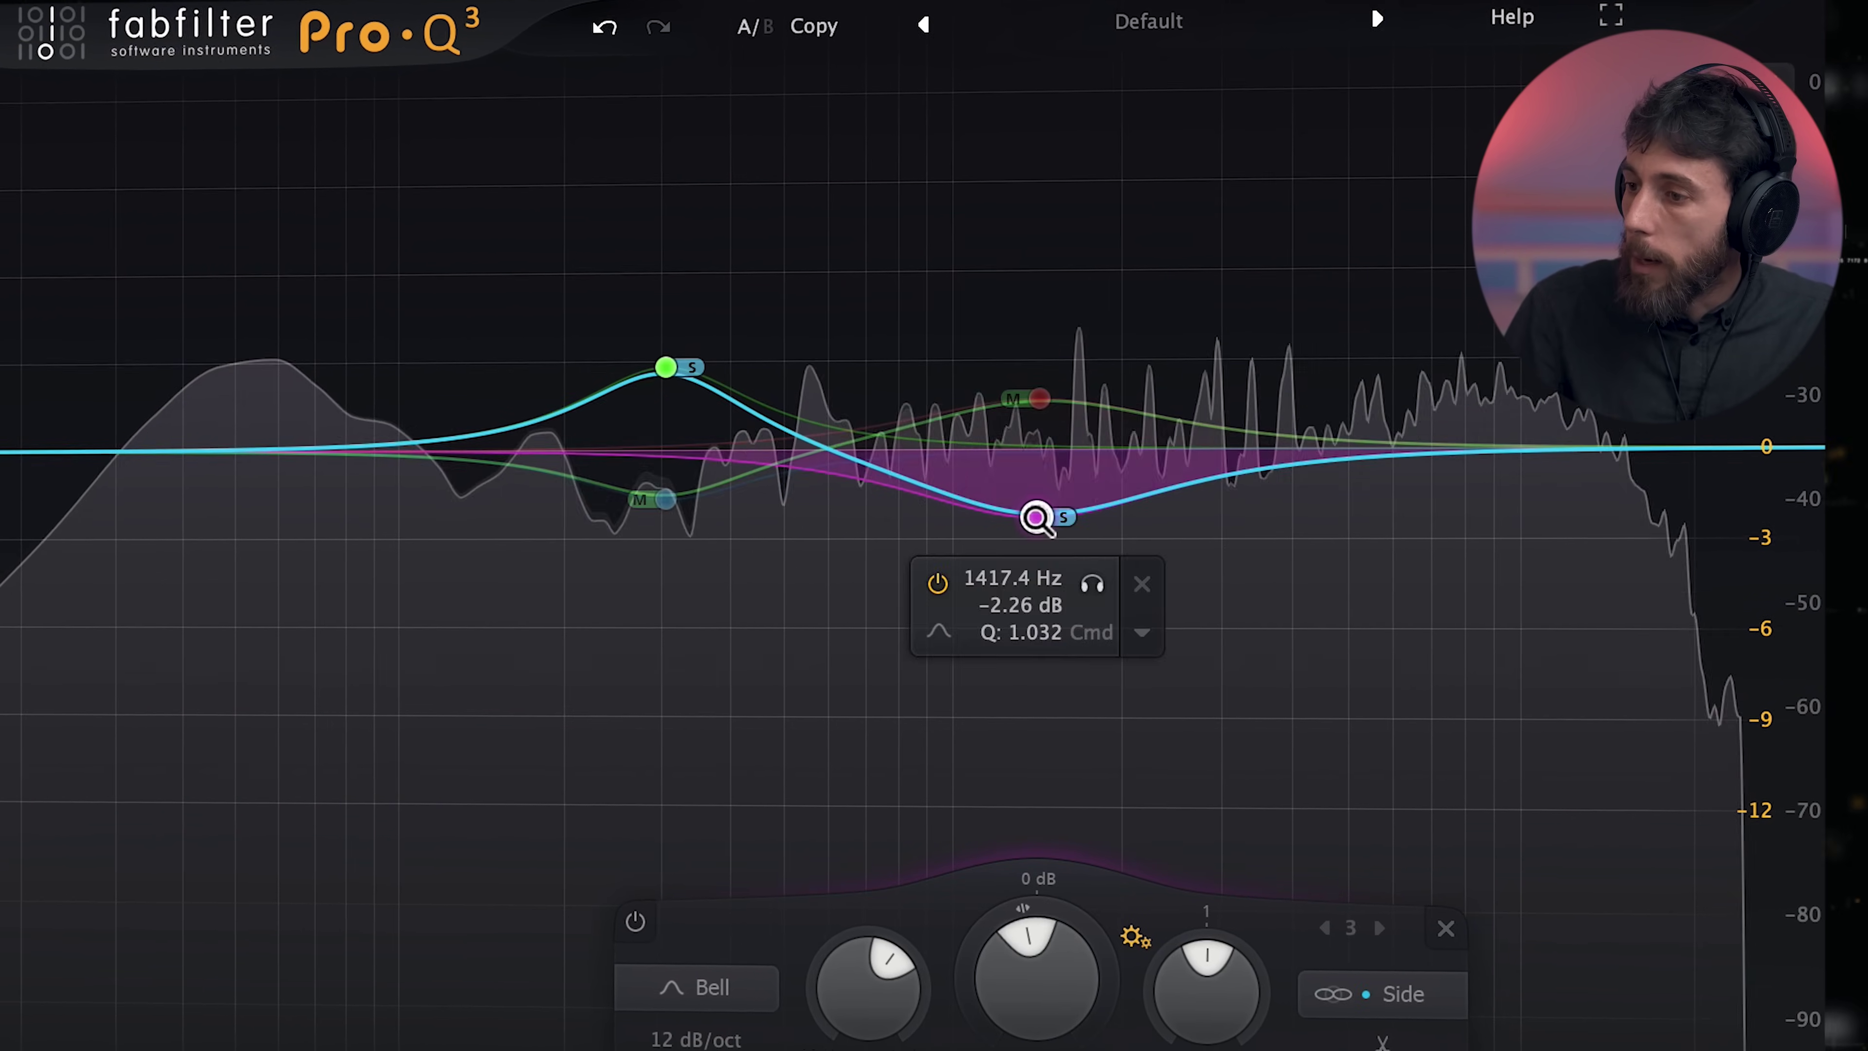
click(1087, 582)
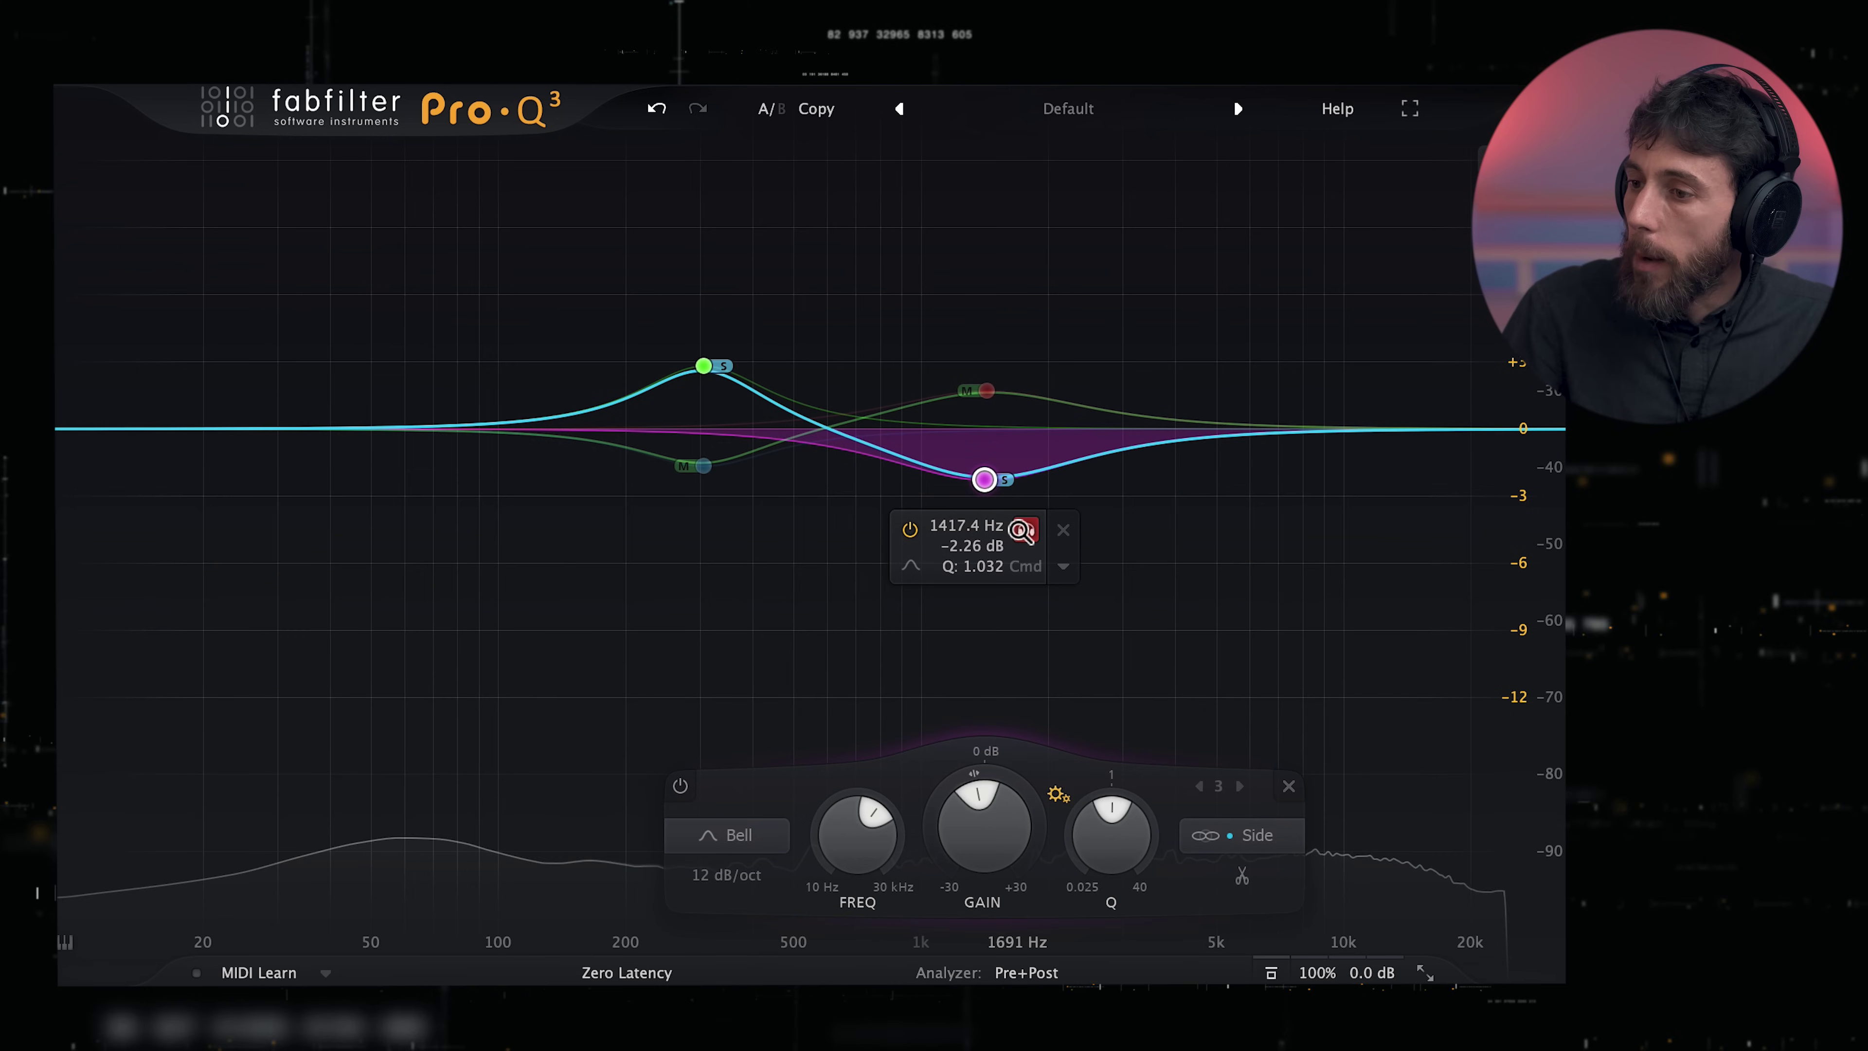
click(700, 469)
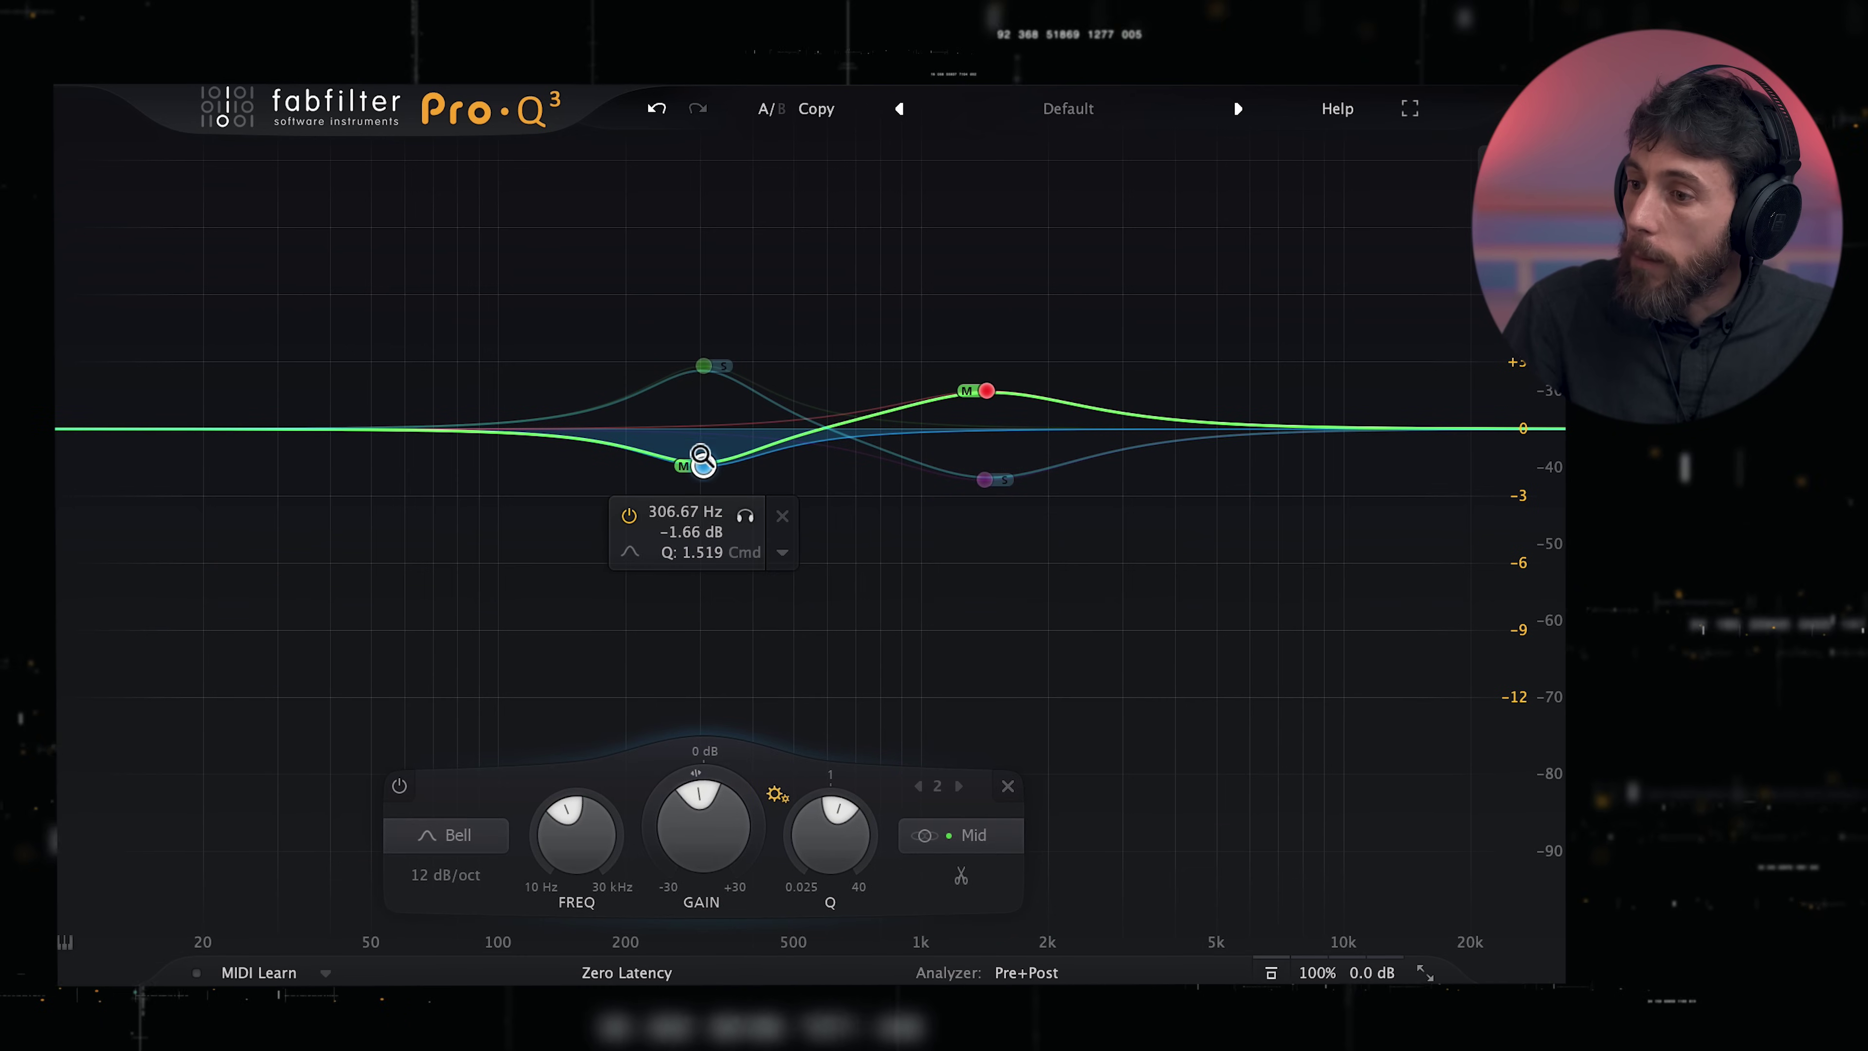
click(703, 367)
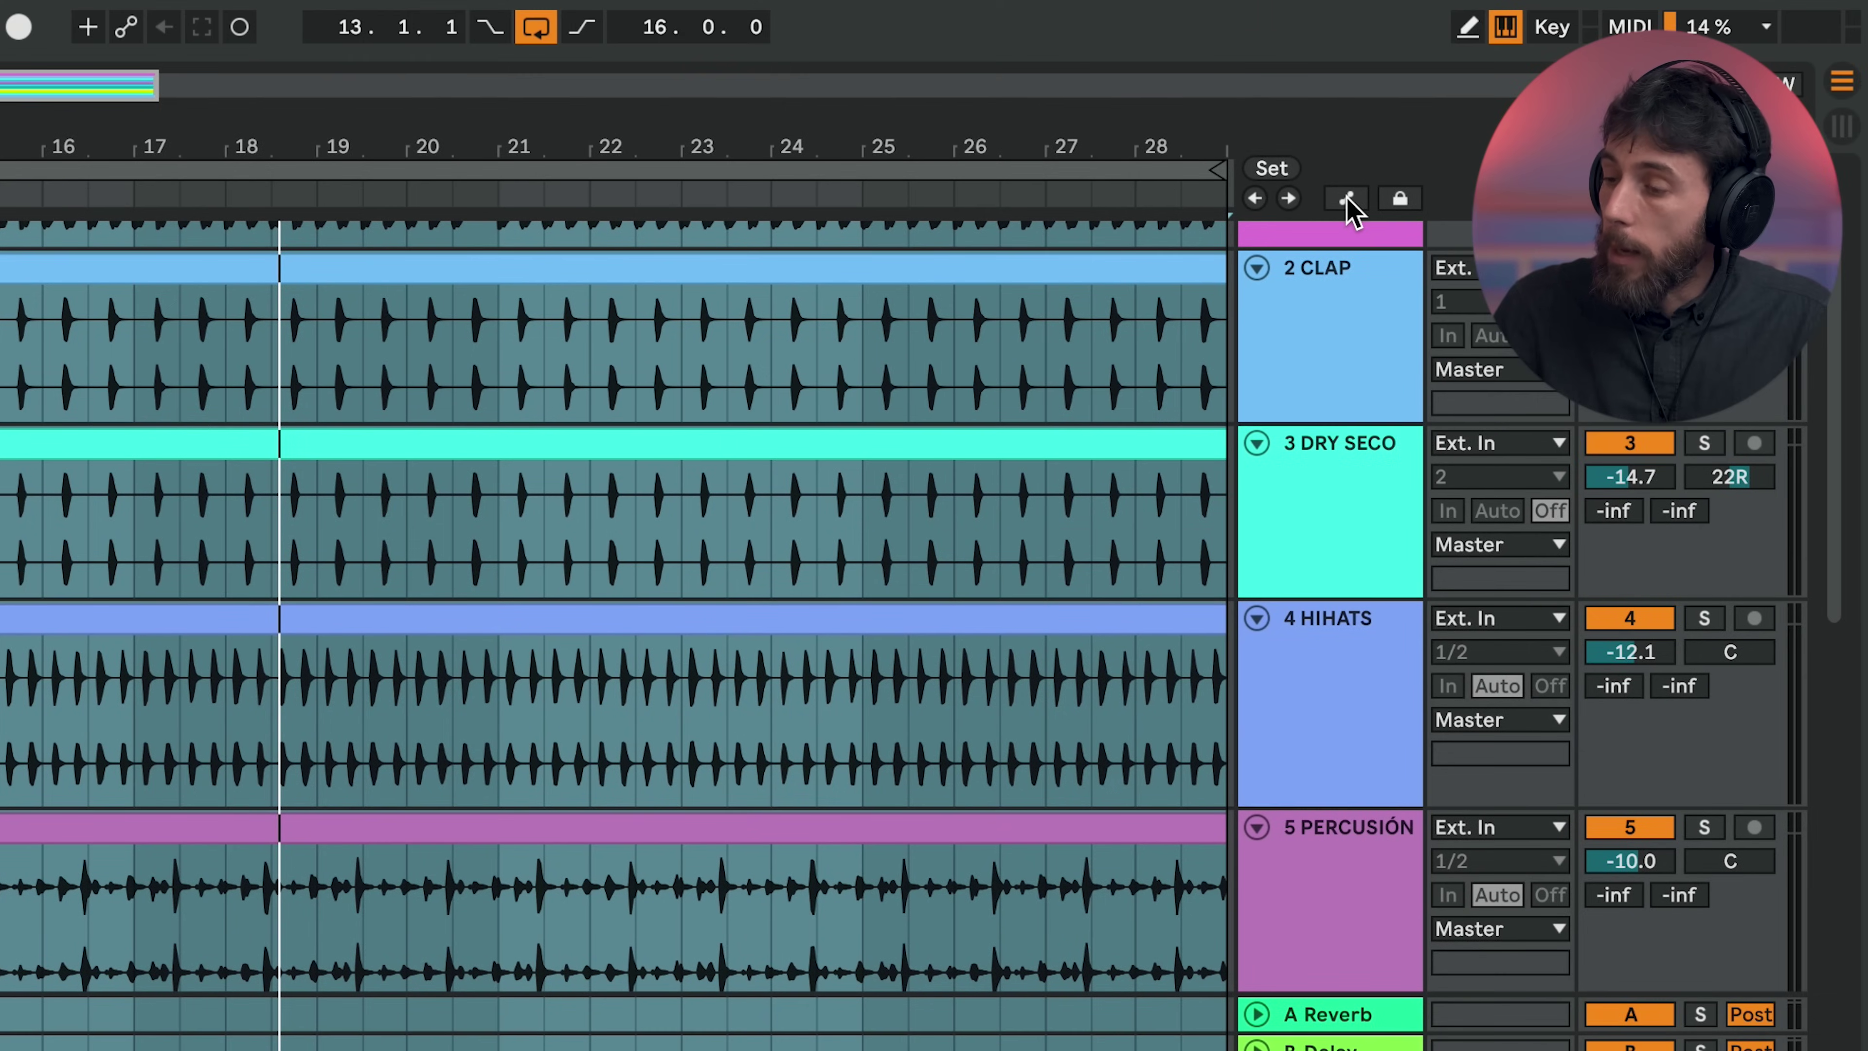
- Automate the master Utility's Stereo Width to narrow slightly from the loop start and jump back to 100% at about 0:39
click(1348, 198)
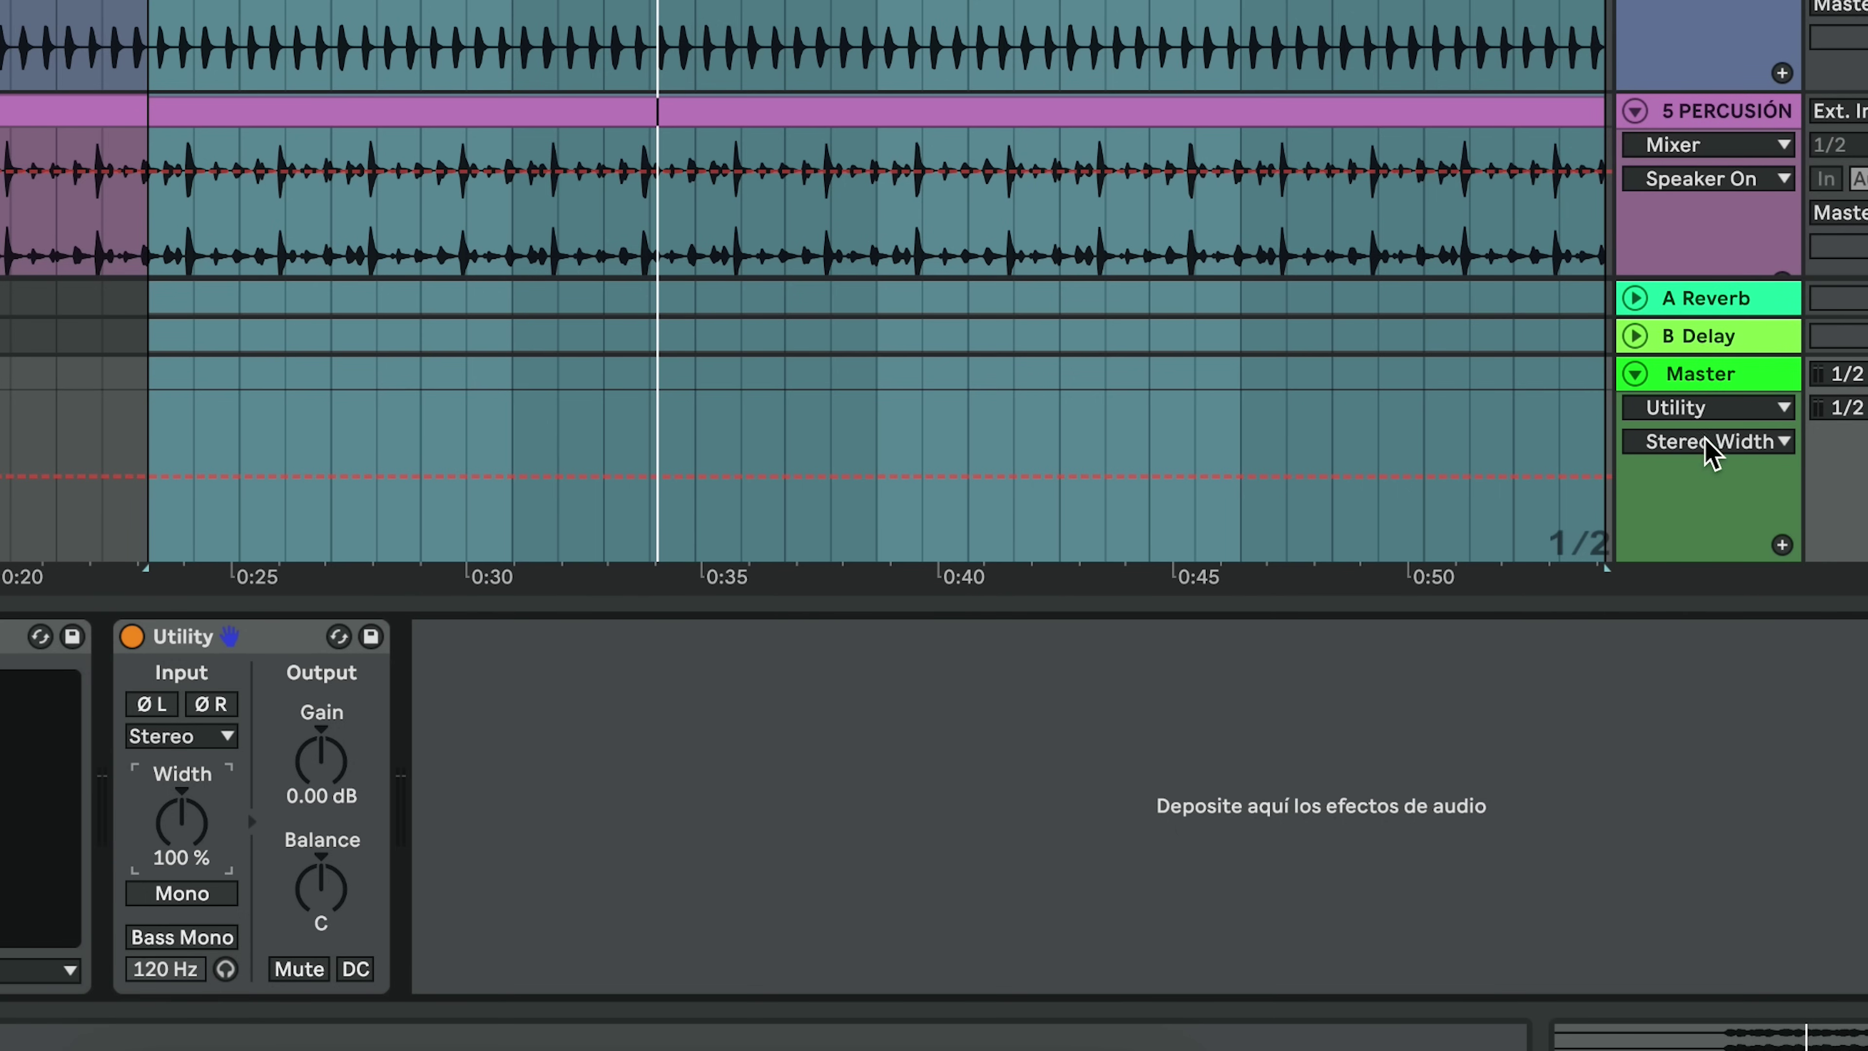
key(space)
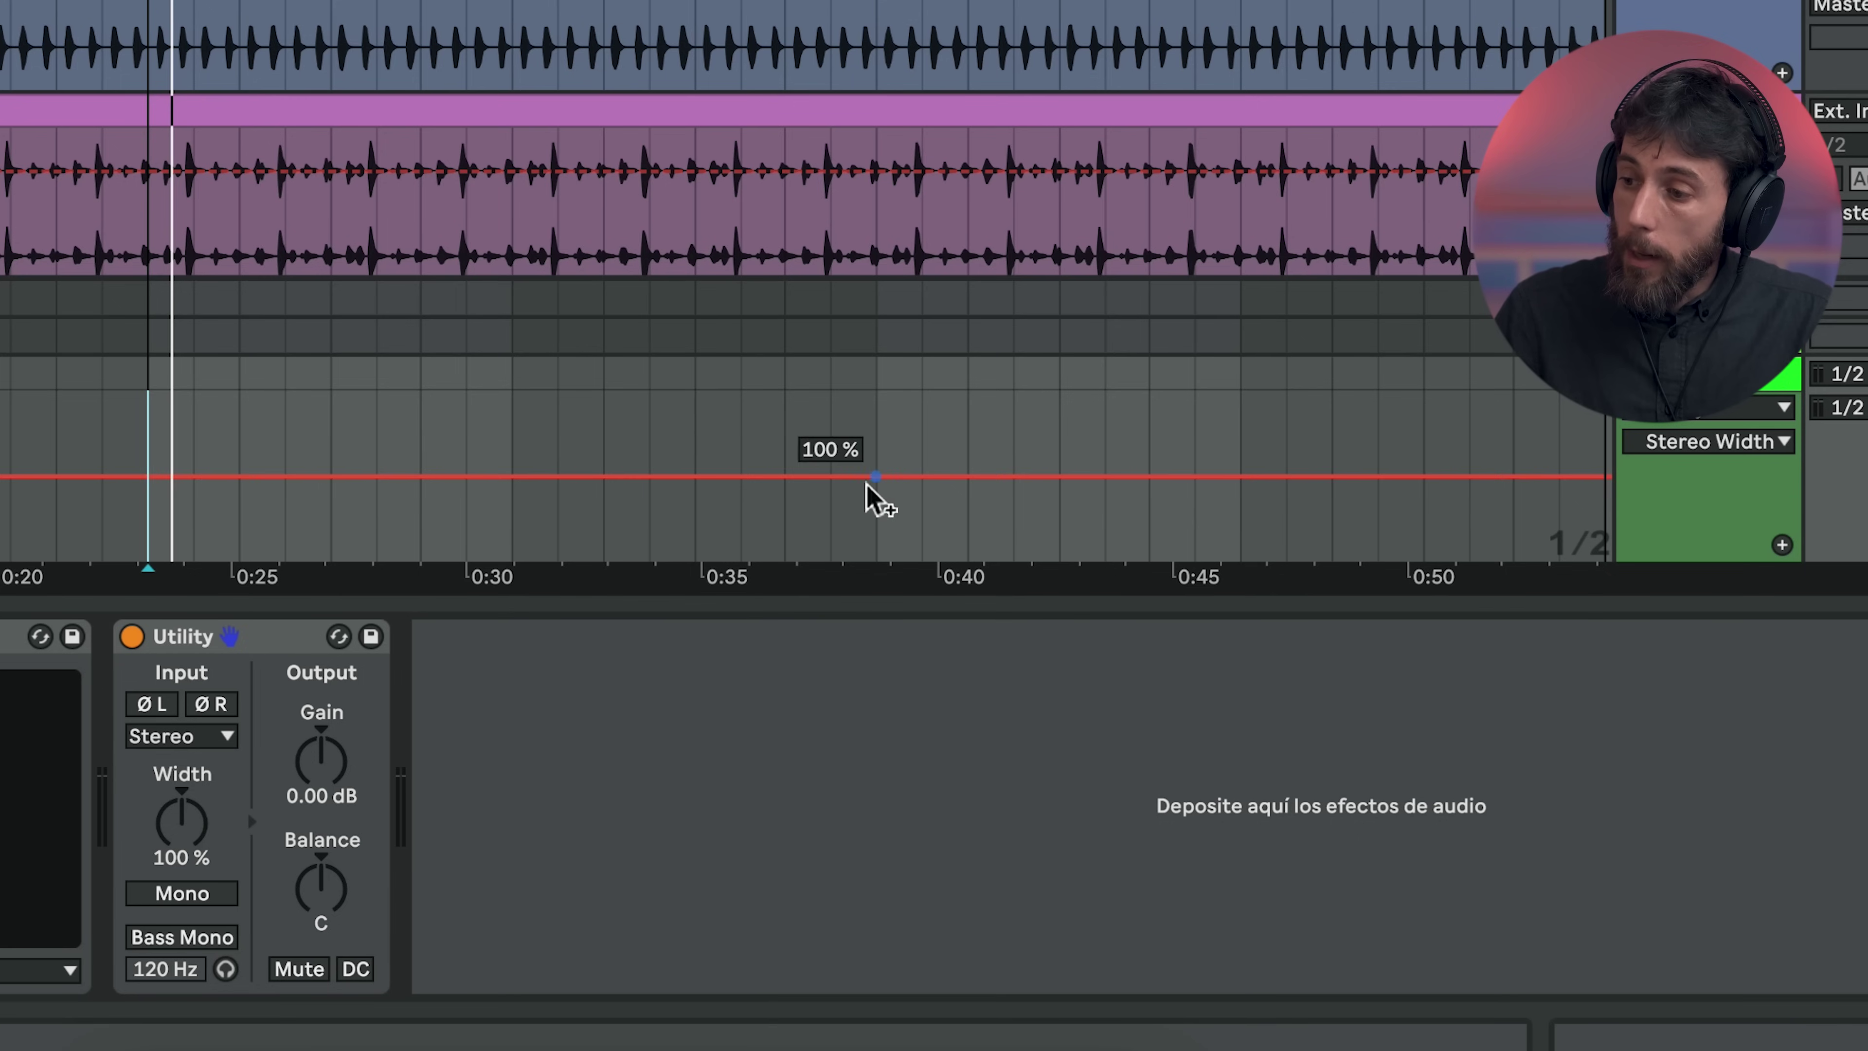
click(873, 478)
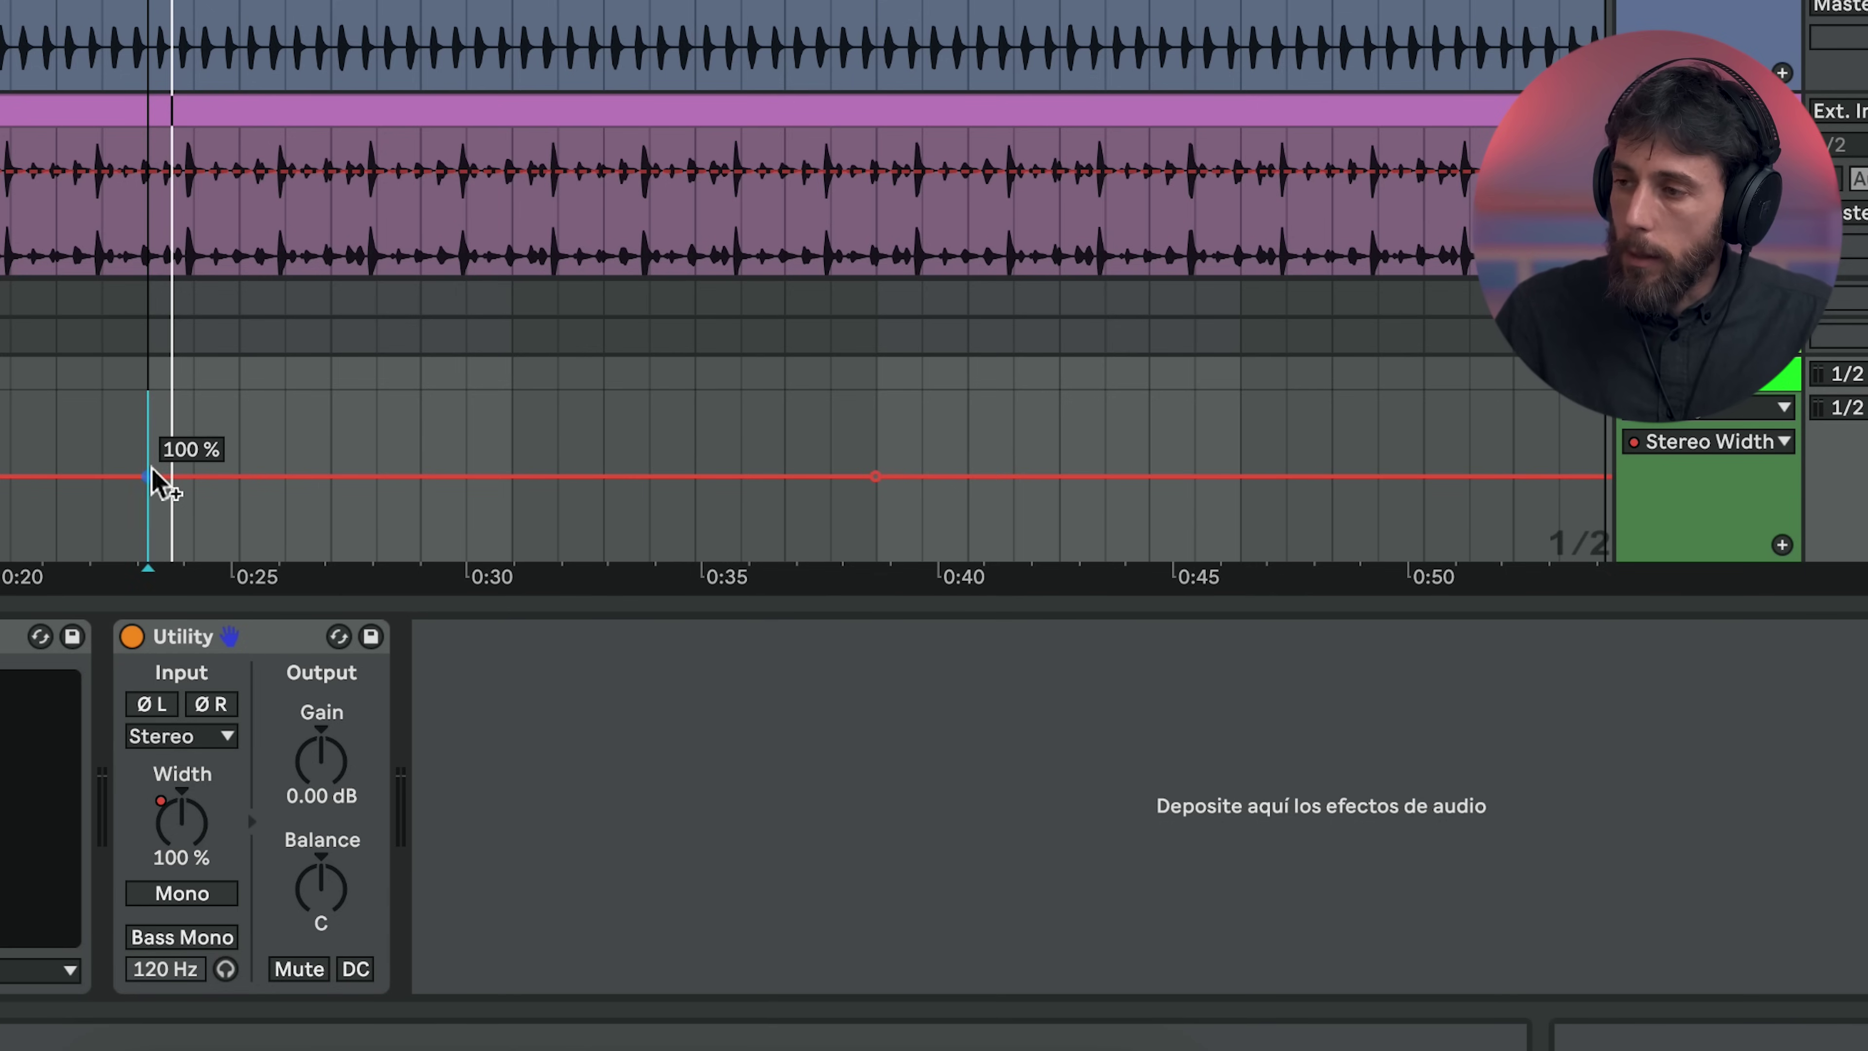
drag(844, 478, 875, 491)
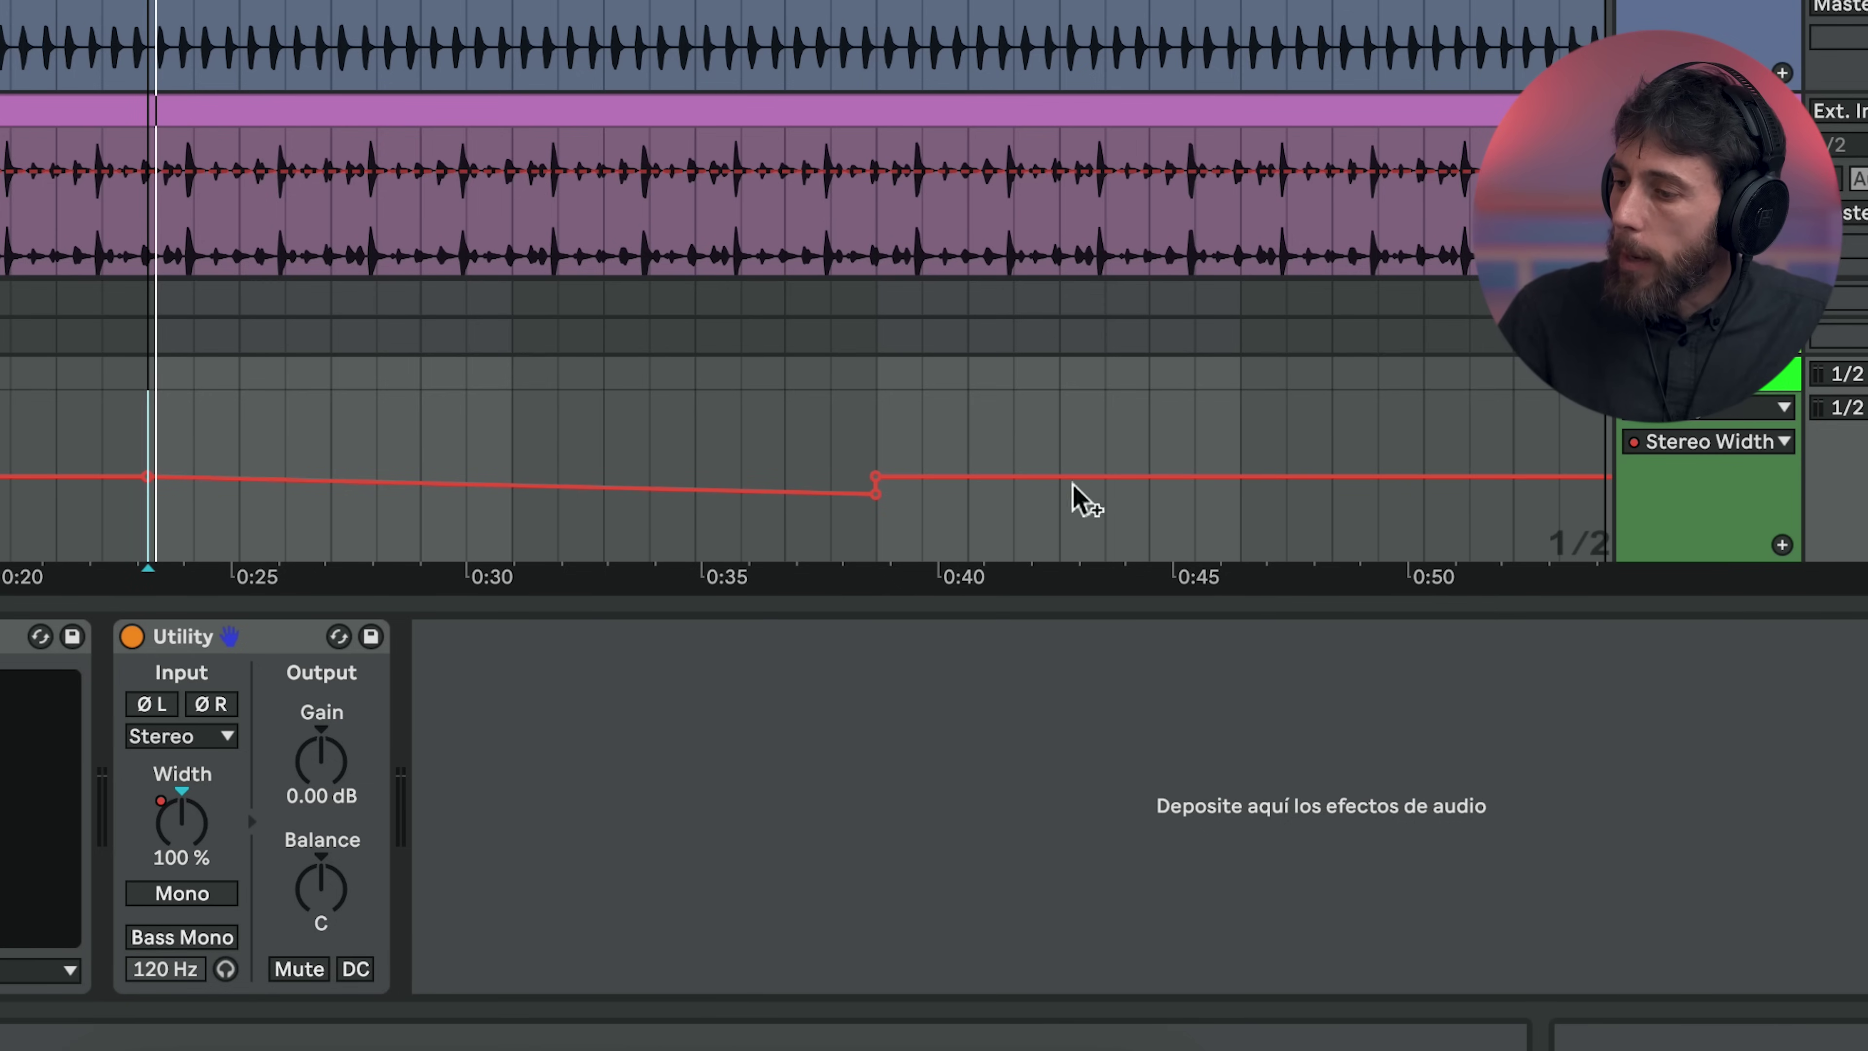
click(876, 475)
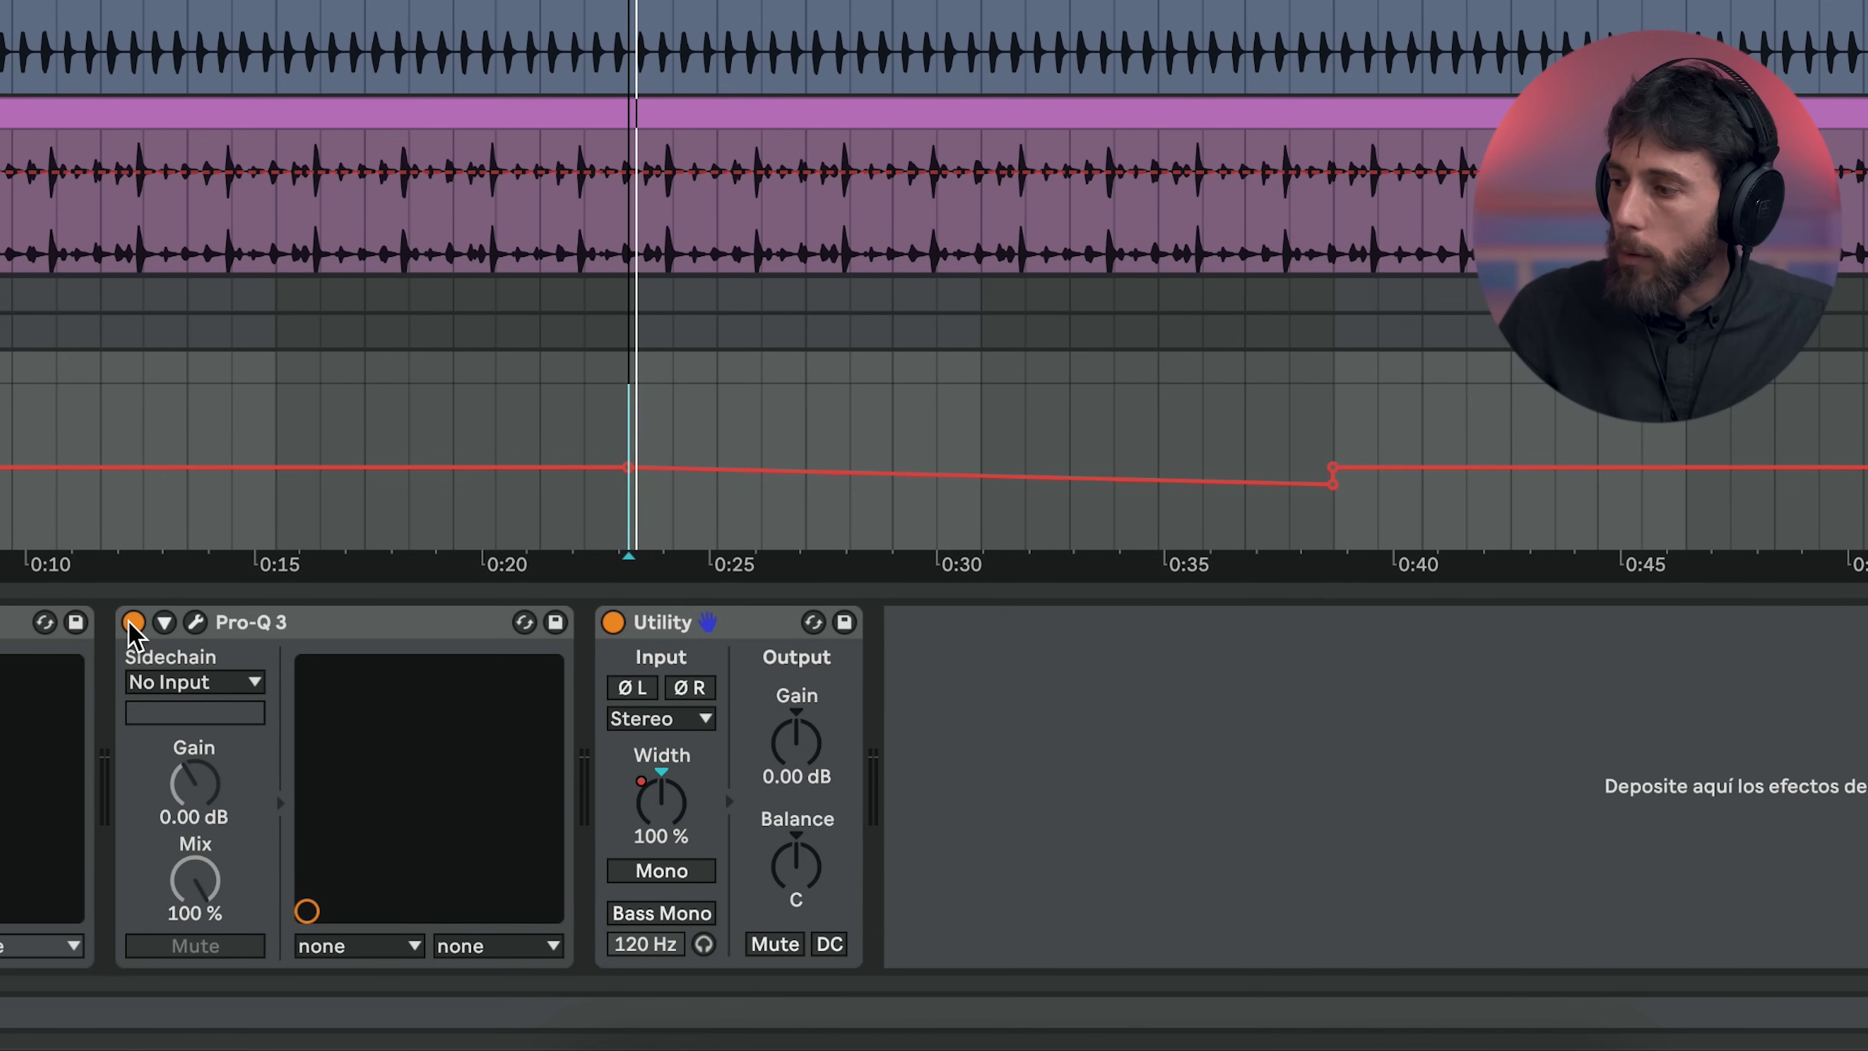
- Automate the master Pro-Q 3's Device On so the equalizer stays off until about 0:39 and switches on there
click(132, 622)
click(132, 623)
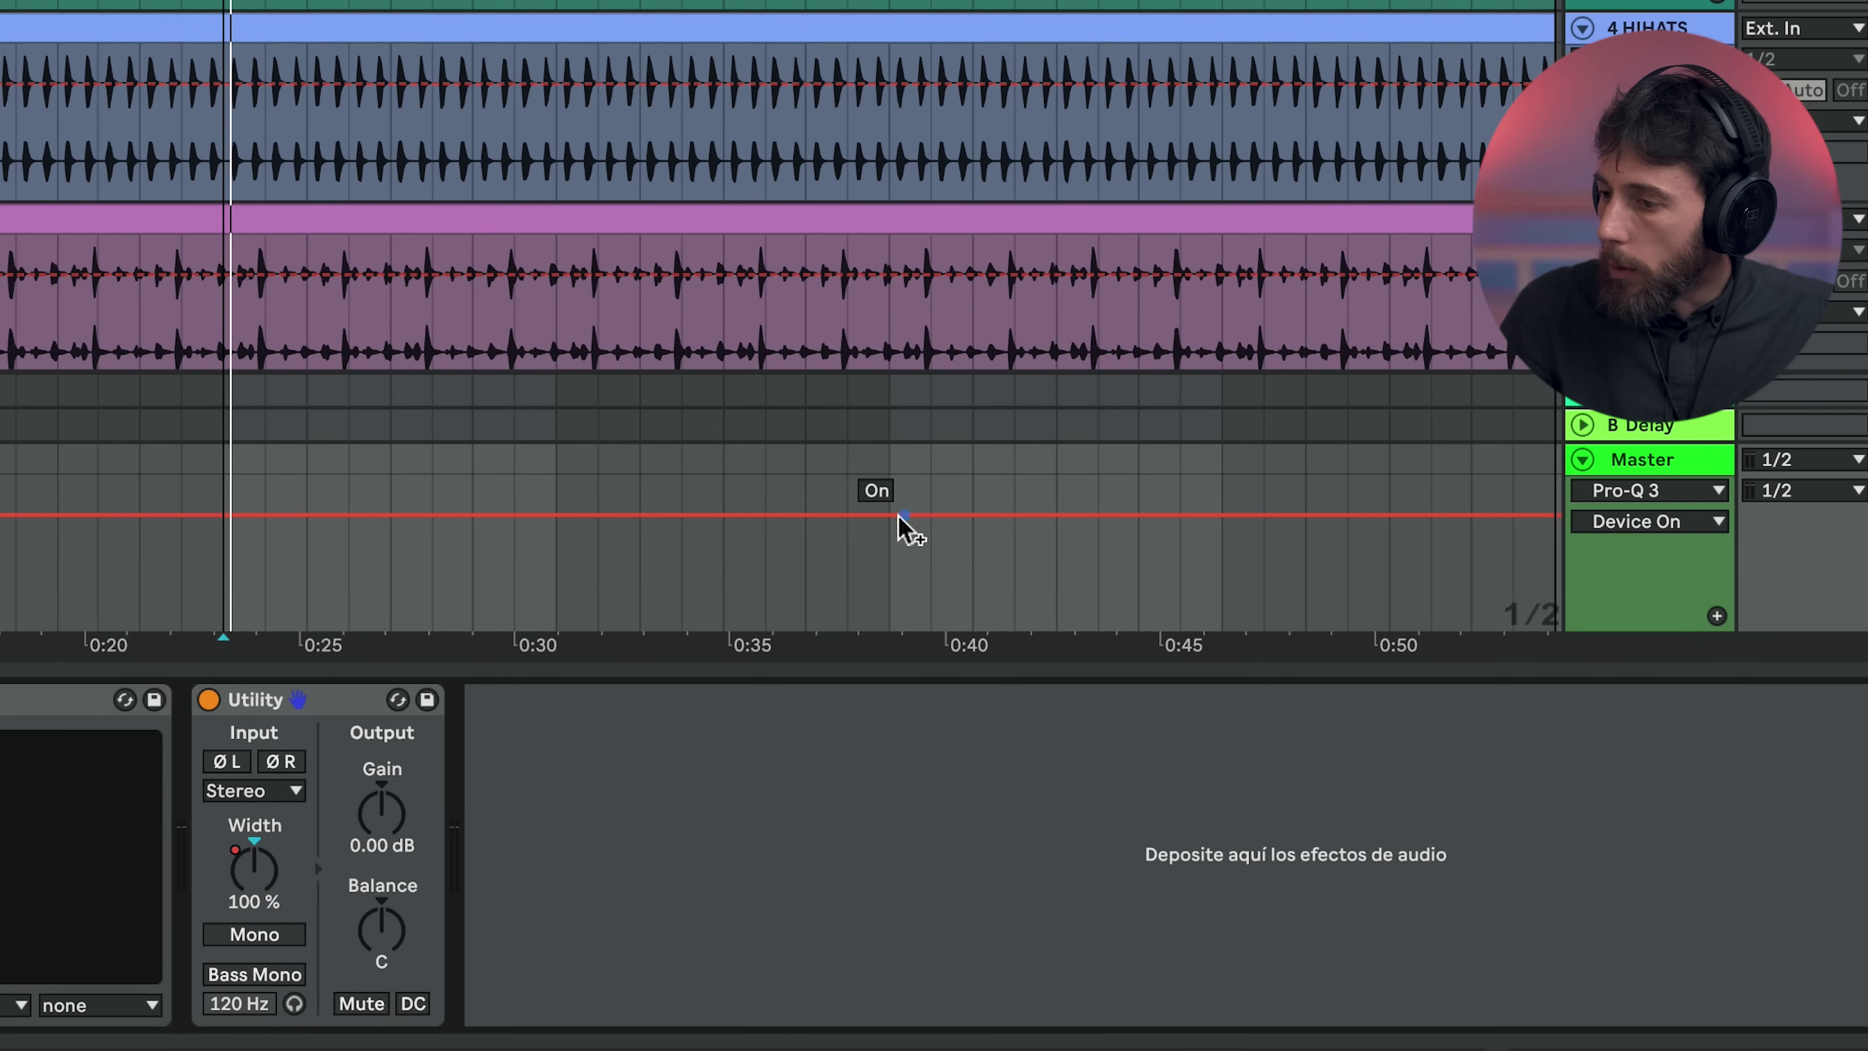
click(887, 515)
drag(847, 515, 847, 591)
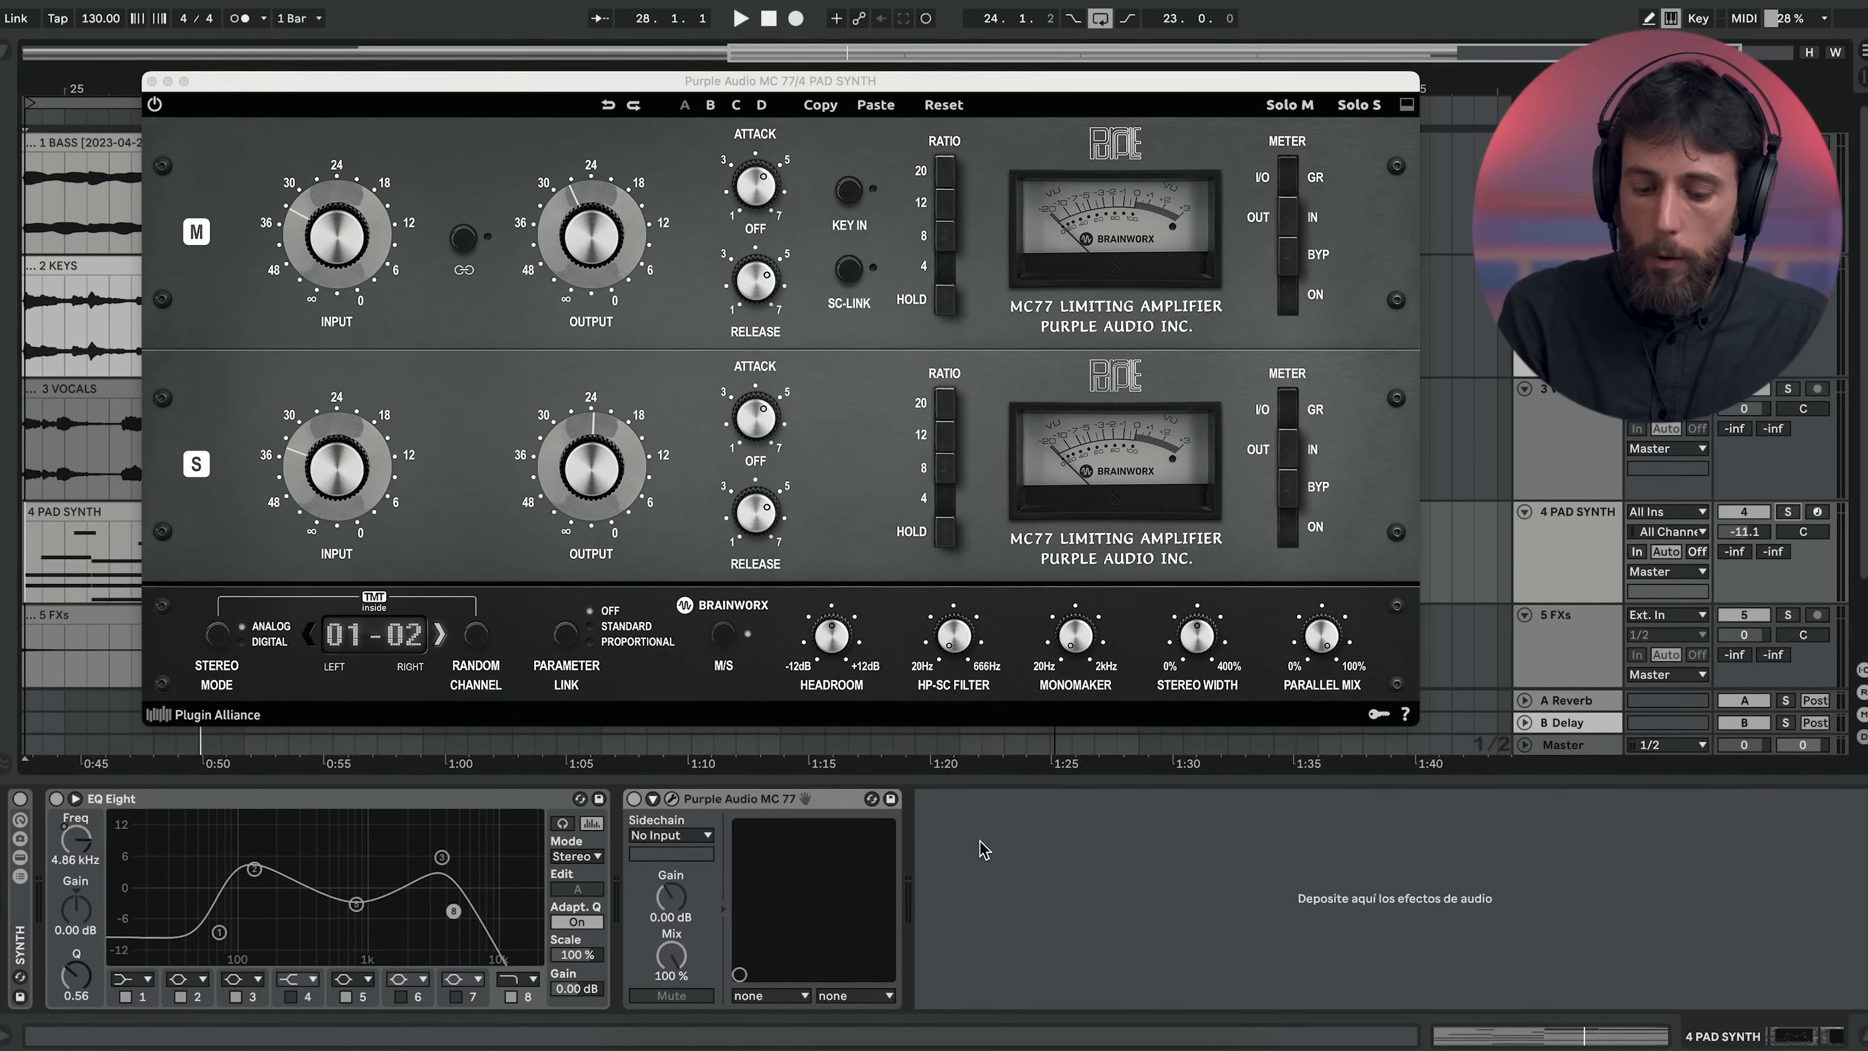
- Play the song from bar 24 with the PAD SYNTH track's Purple Audio MC 77 open
key(space)
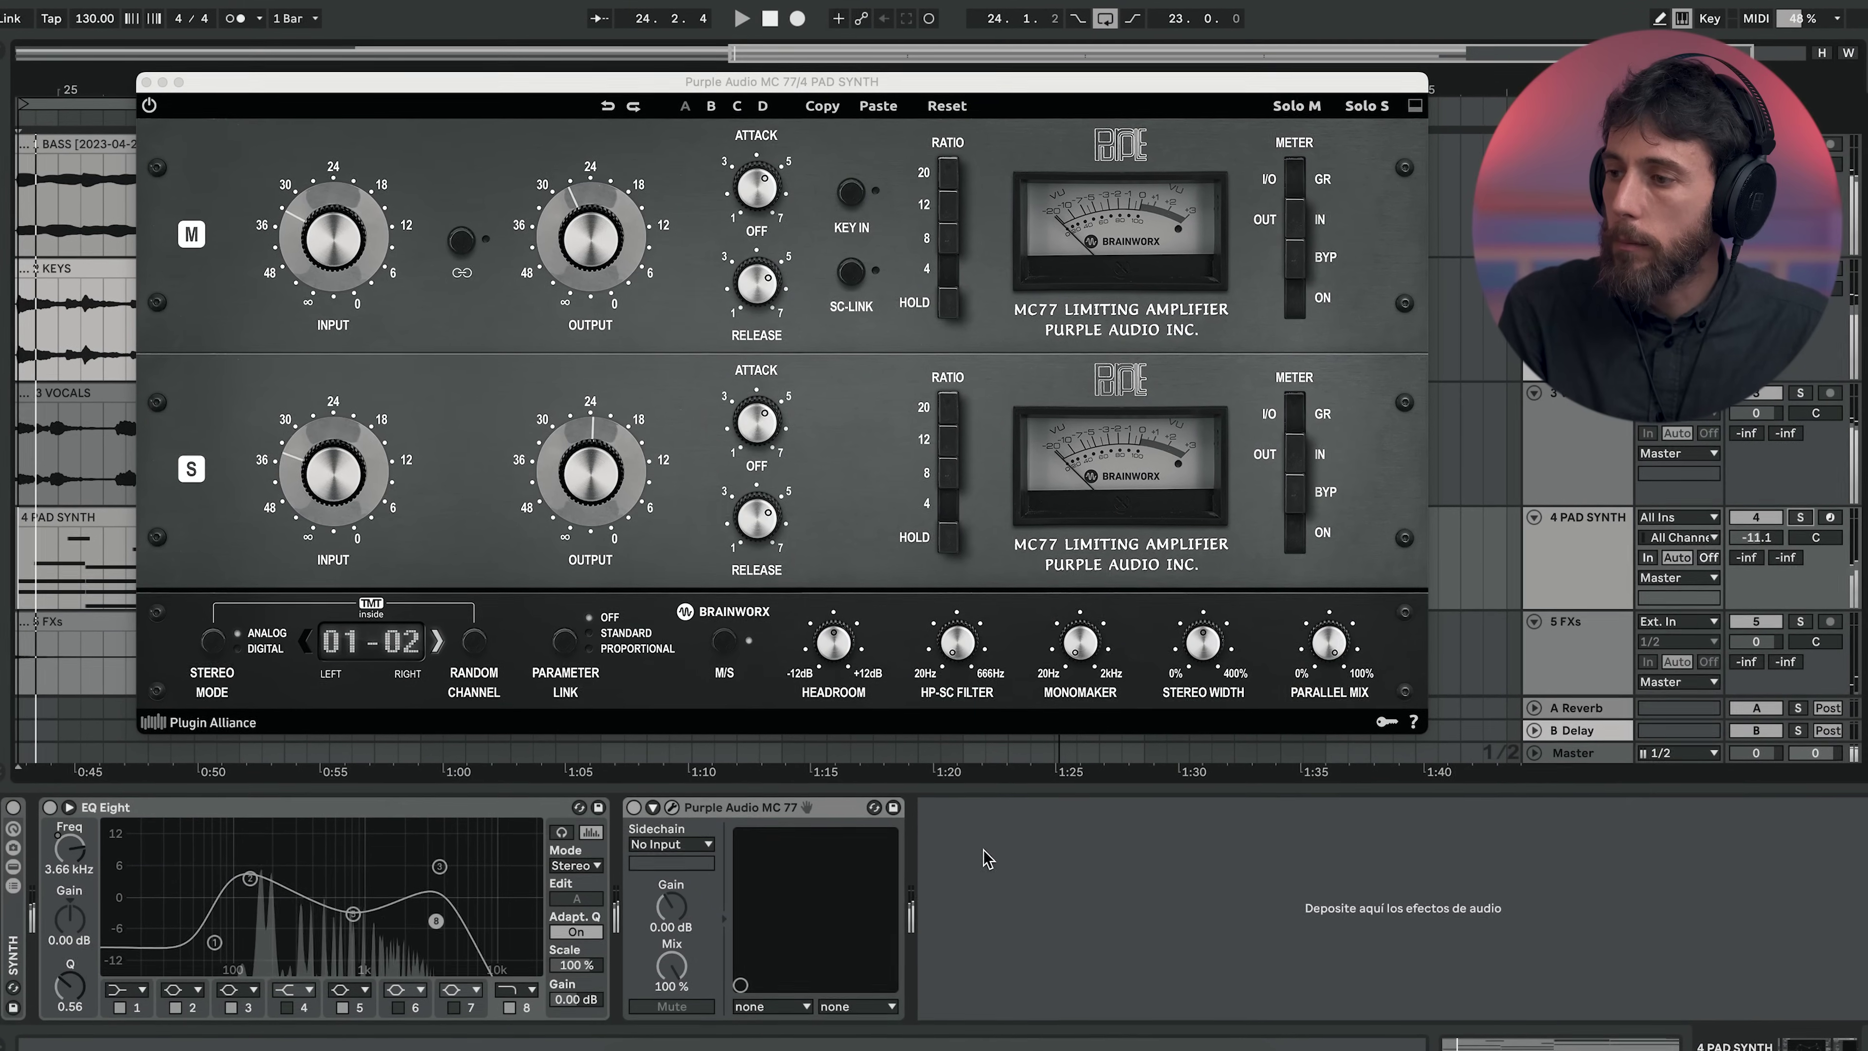